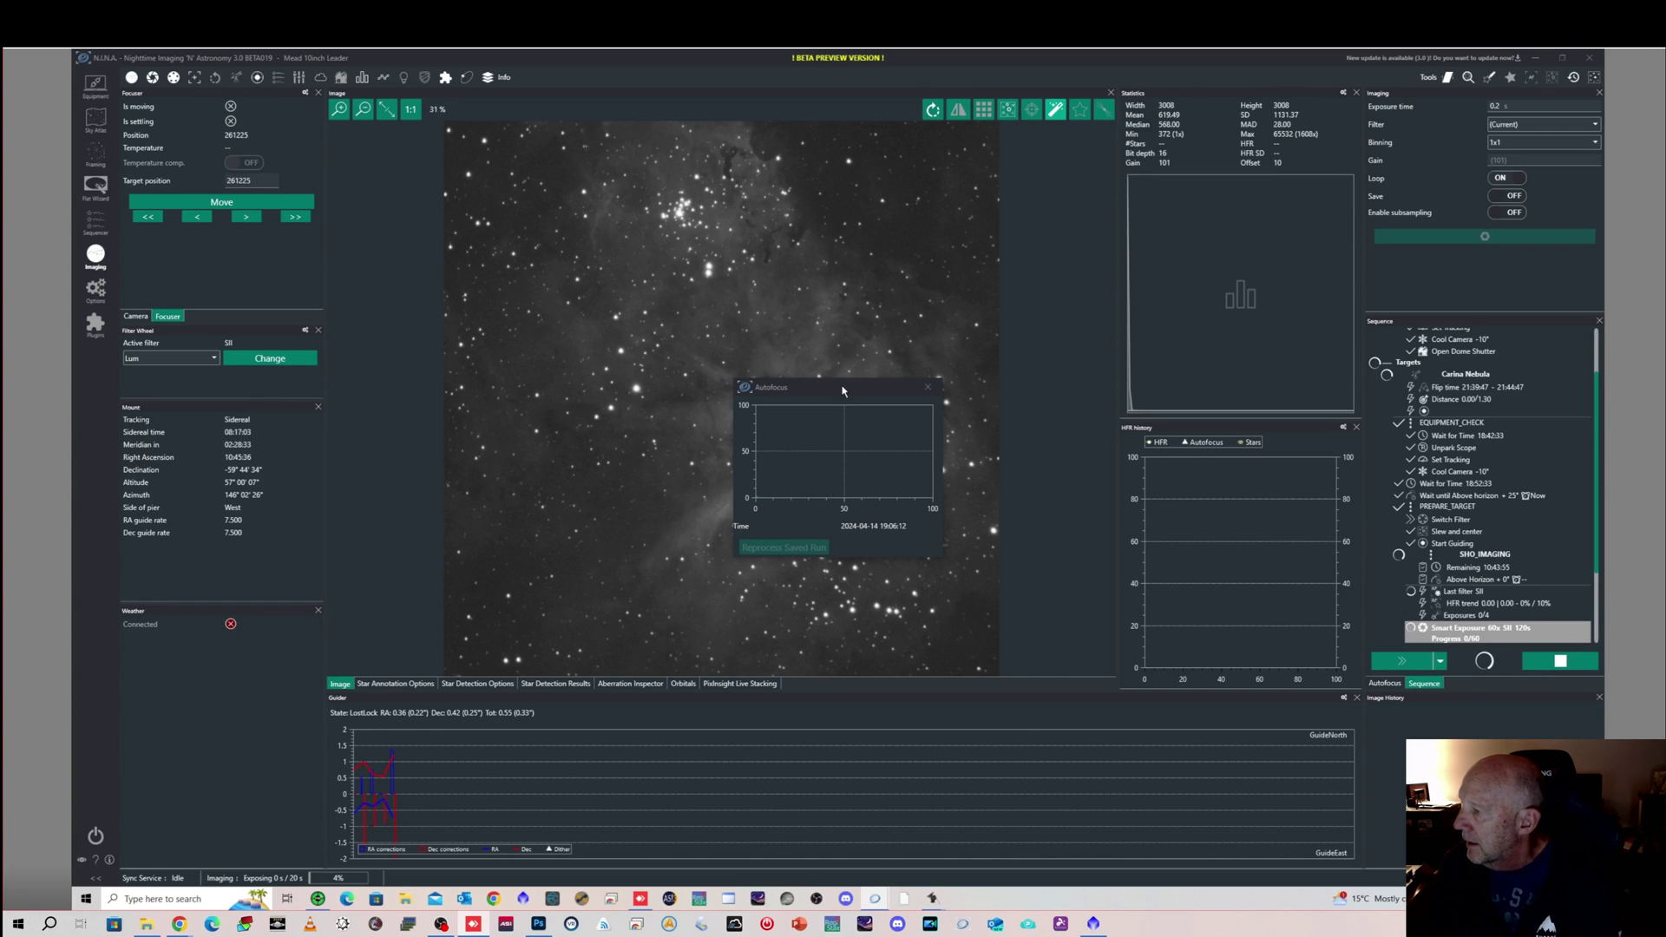
# Move the Autofocus chart aside so the incoming SII frame of the Keyhole is visible
pyautogui.moveTo(841, 391); pyautogui.dragTo(379, 257)
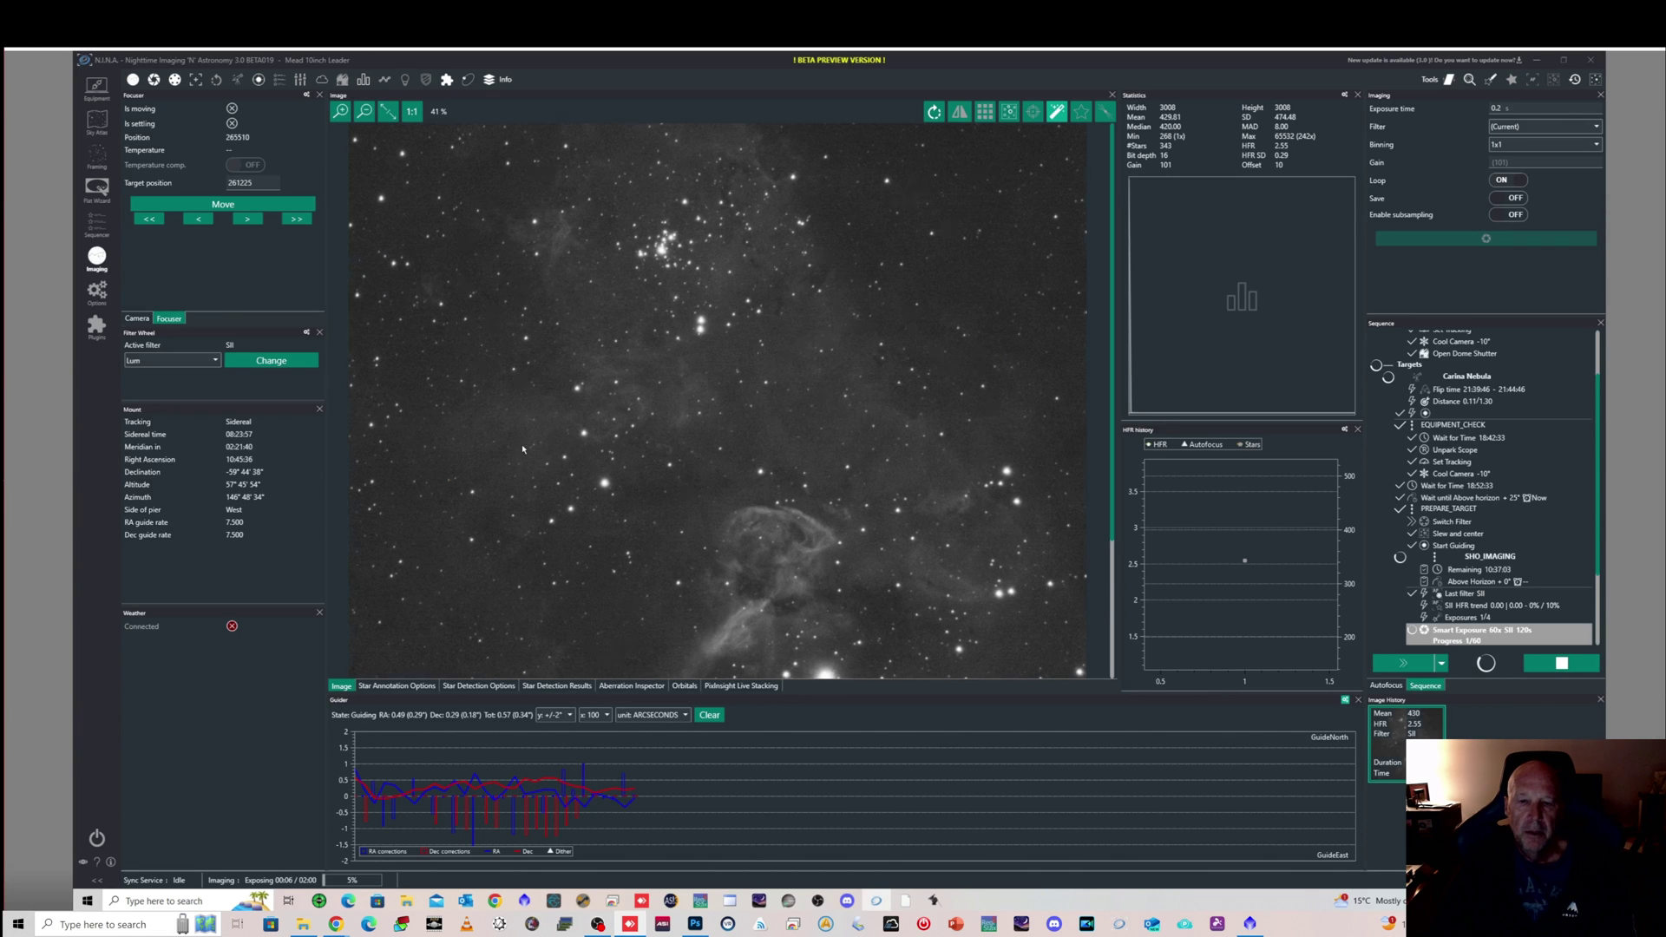
pyautogui.scroll(-2, 522, 448)
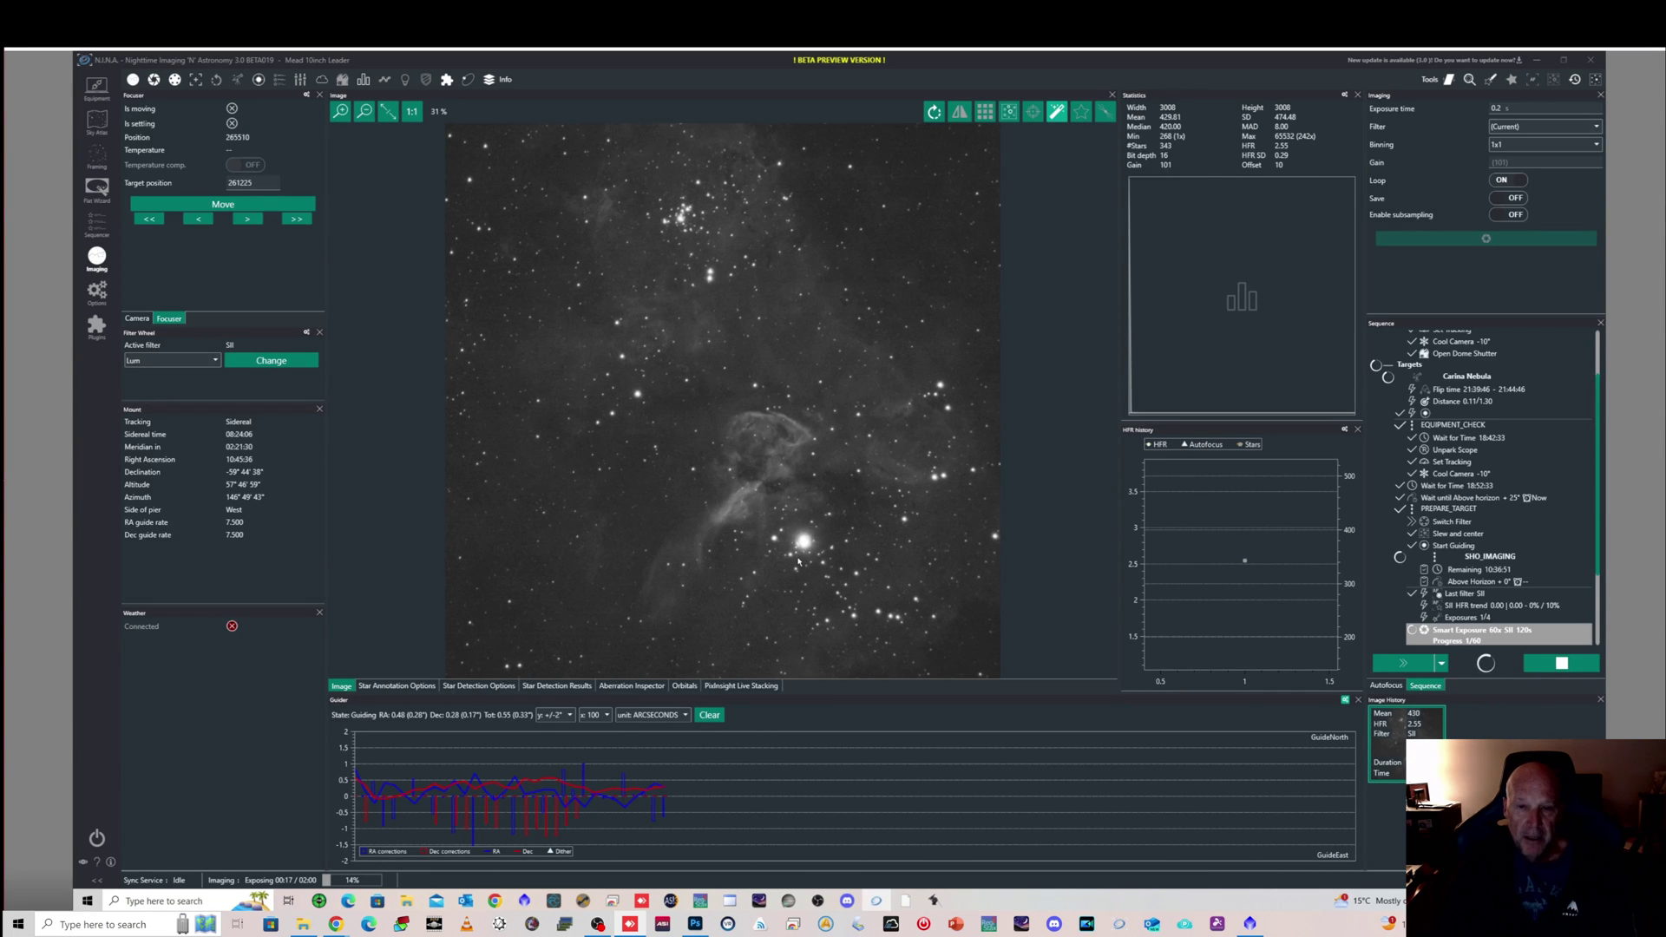
pyautogui.scroll(1, 802, 561)
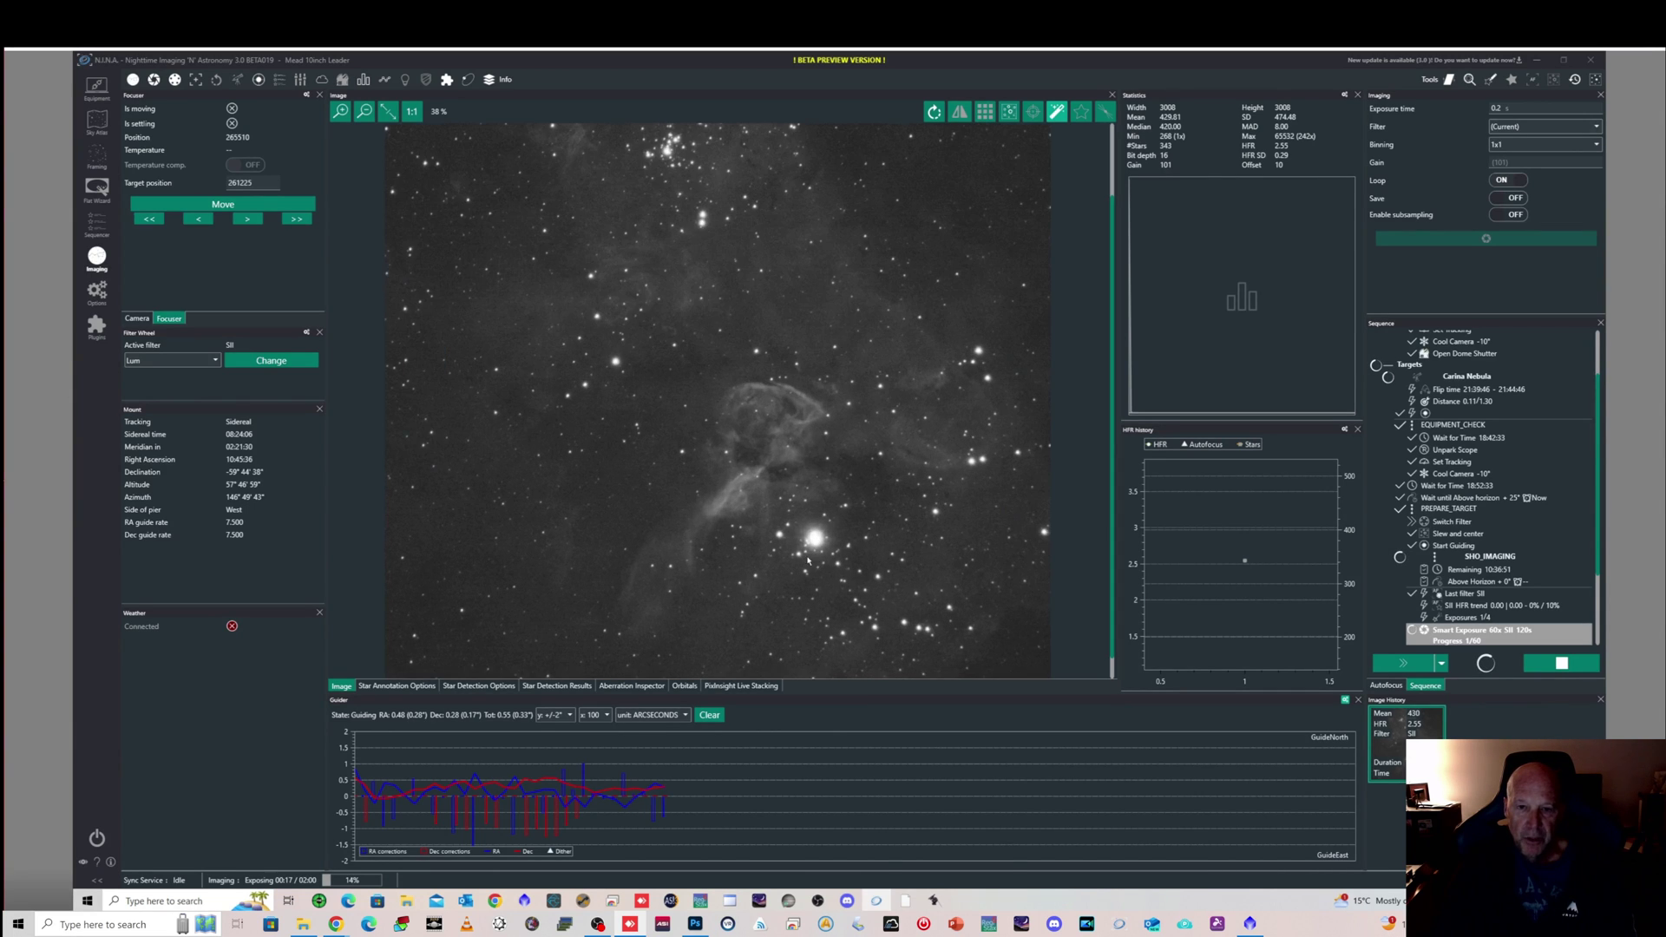
pyautogui.scroll(3, 820, 563)
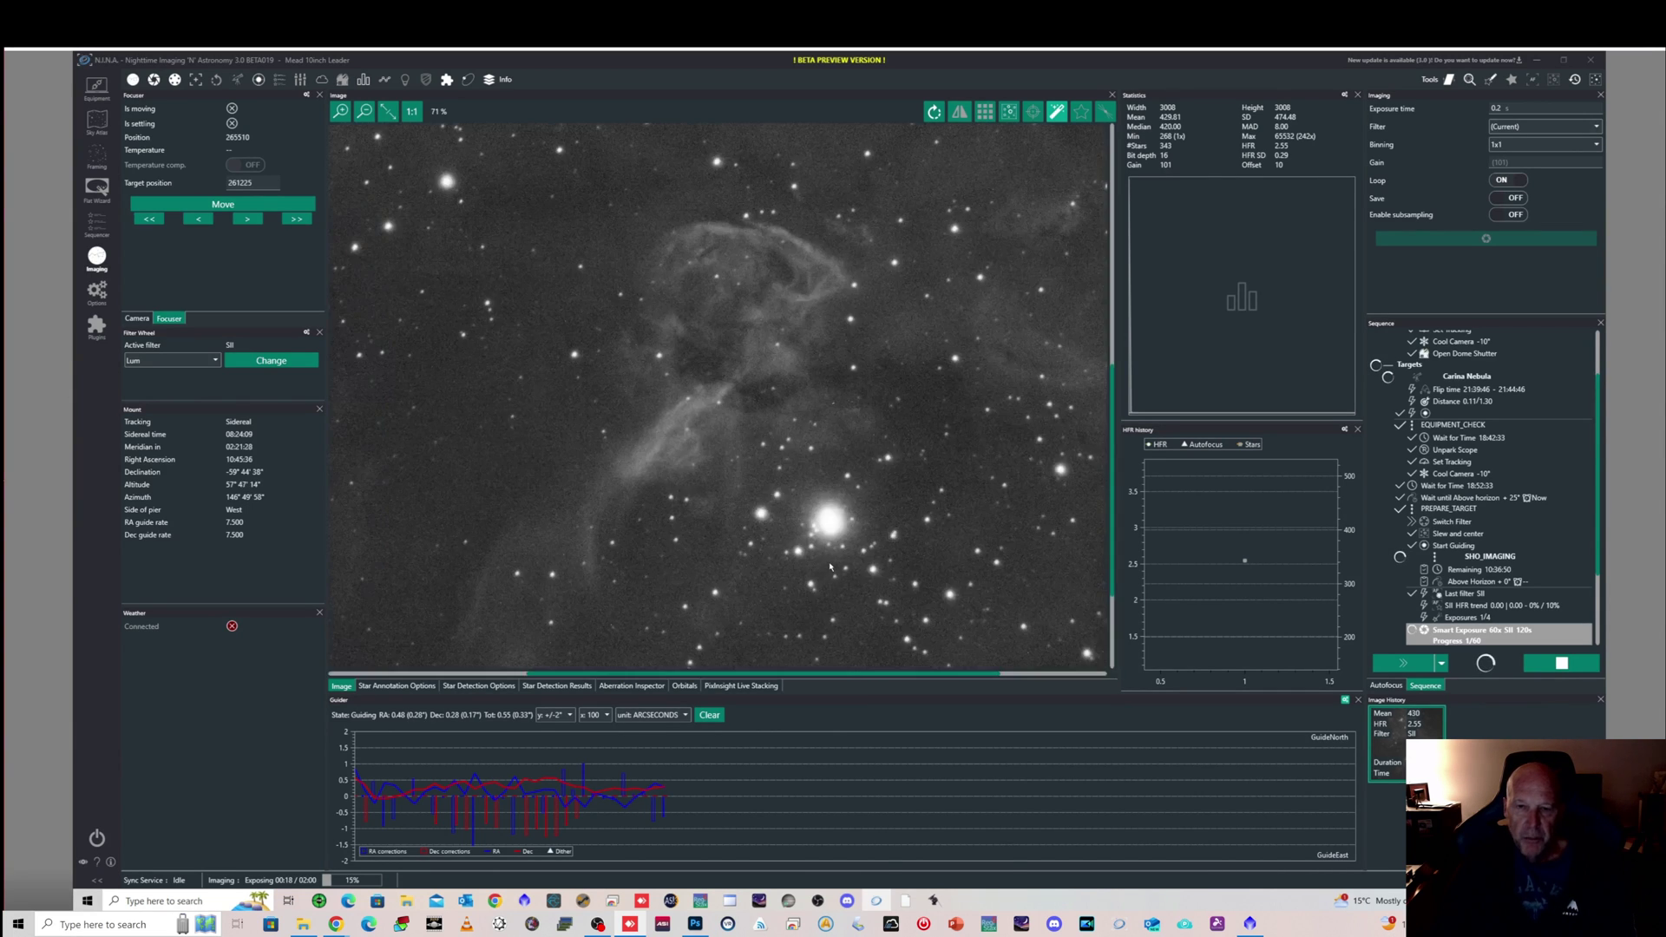
pyautogui.scroll(6, 829, 566)
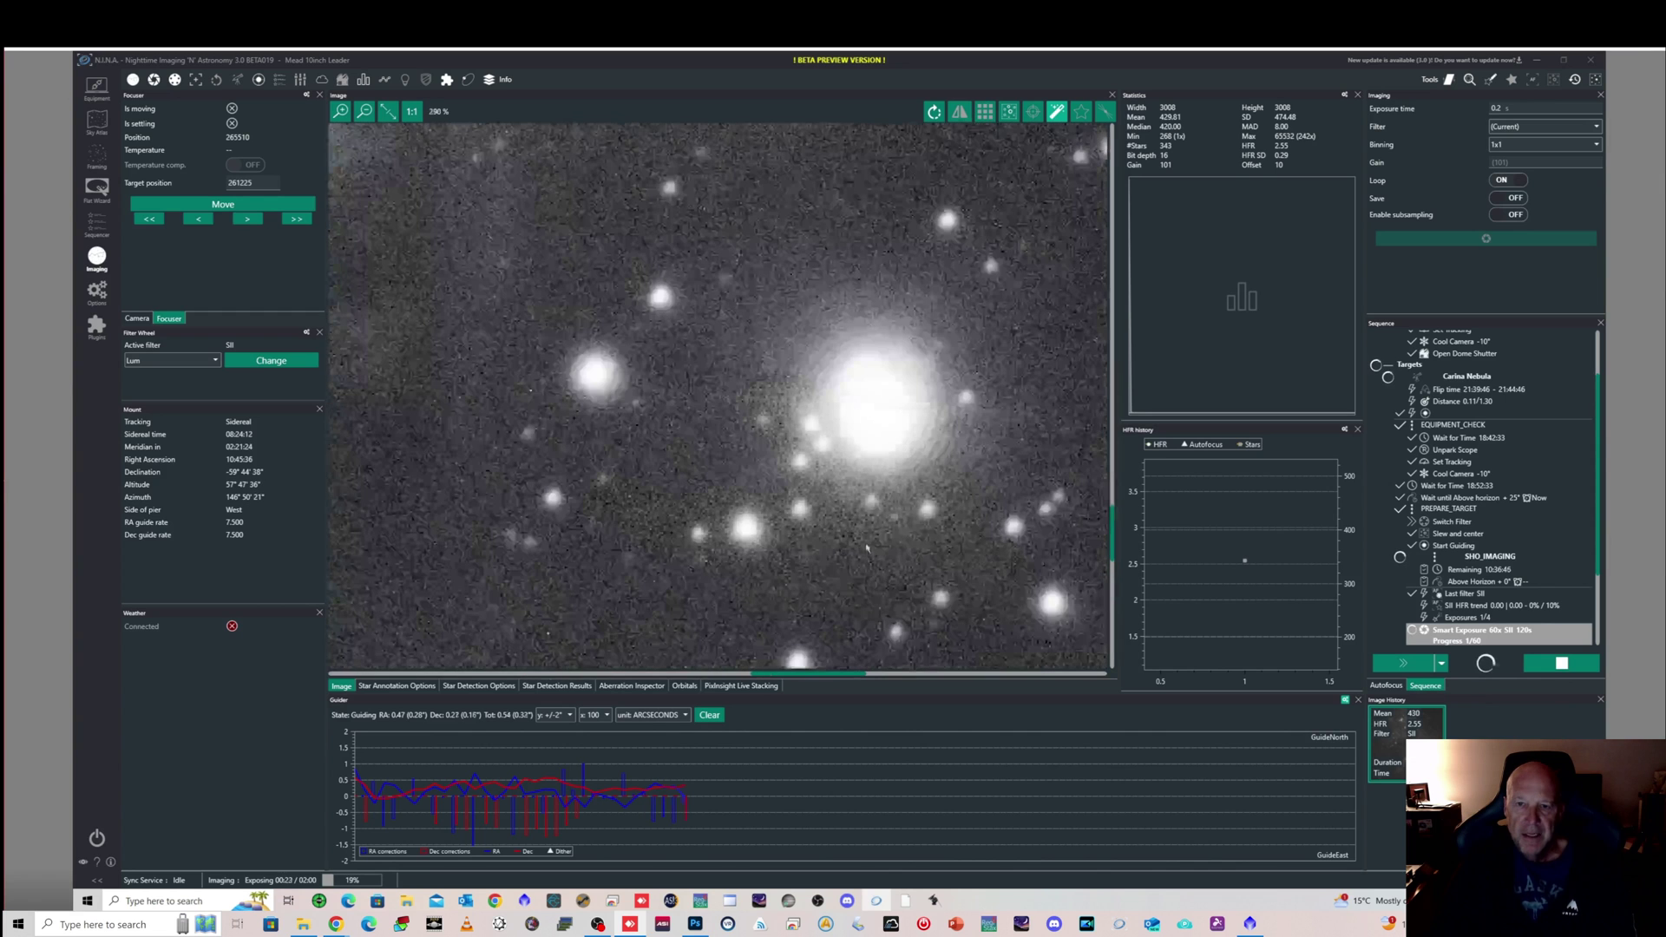
pyautogui.scroll(-1, 866, 546)
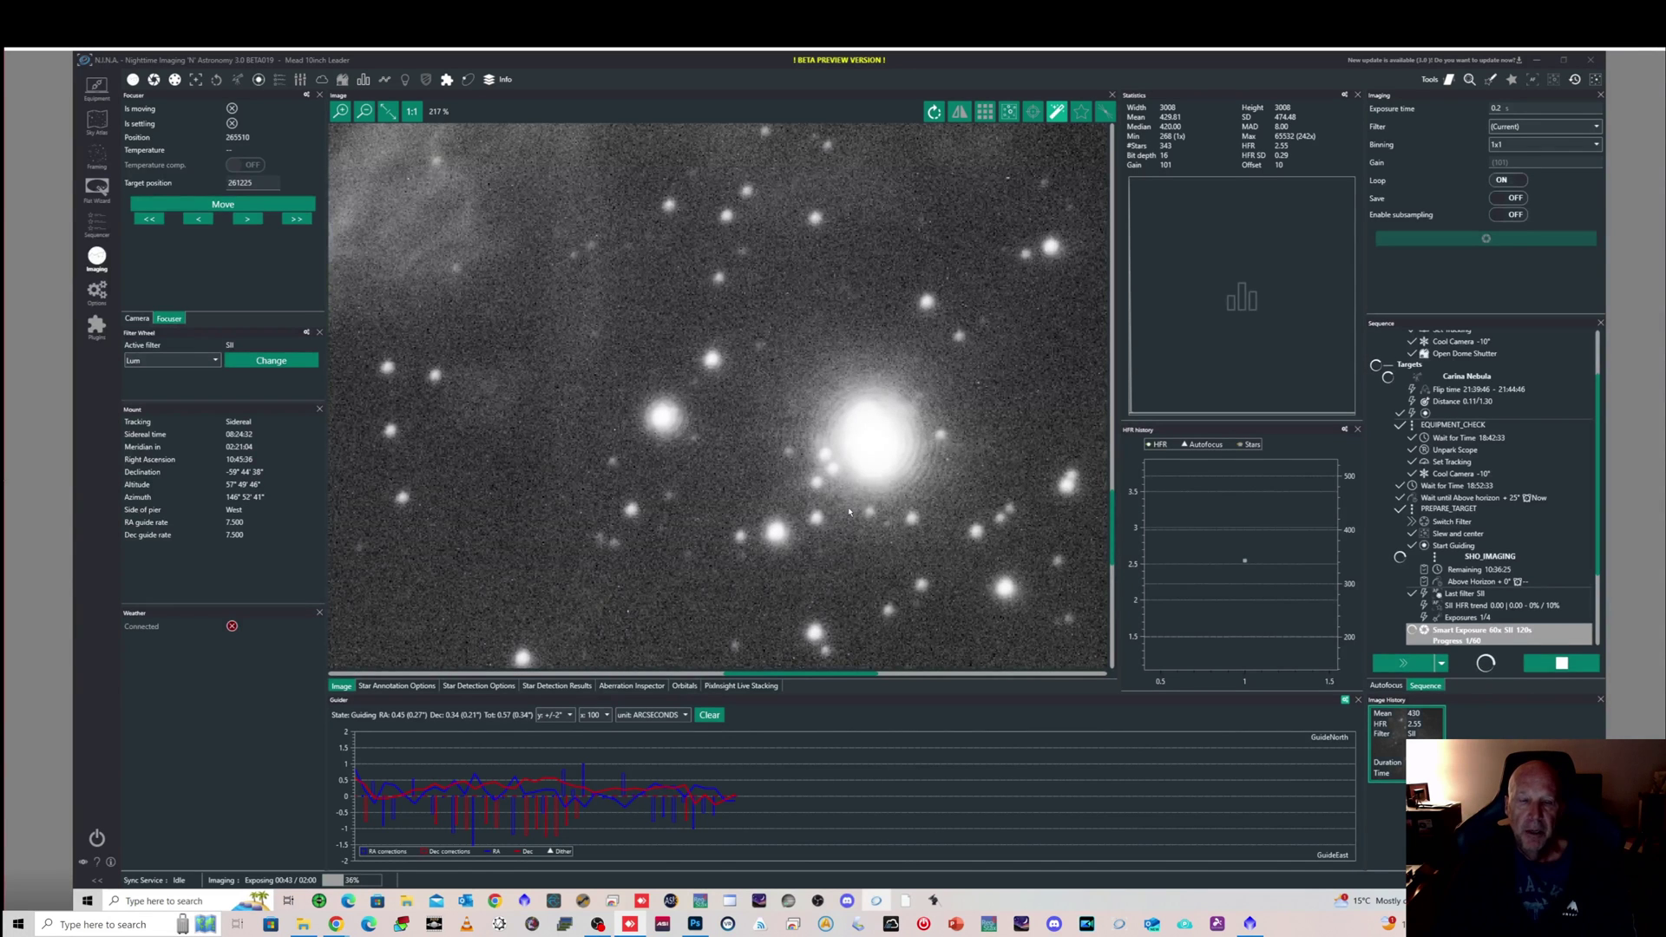
pyautogui.scroll(3, 849, 511)
pyautogui.scroll(-2, 844, 503)
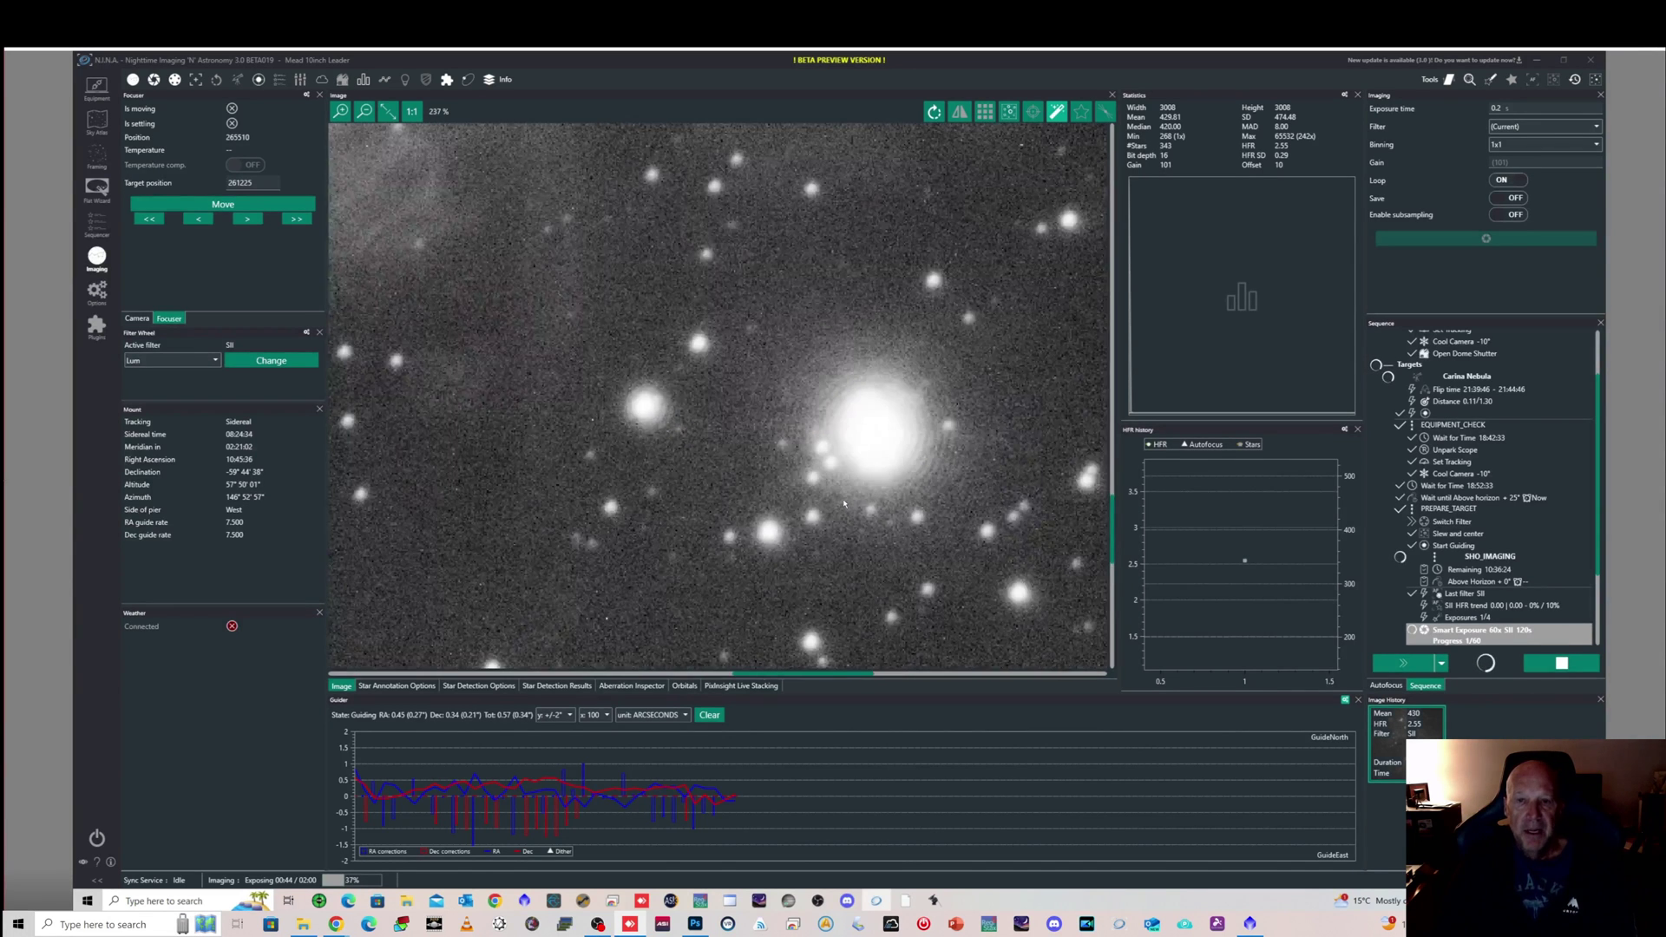
pyautogui.scroll(-10, 843, 503)
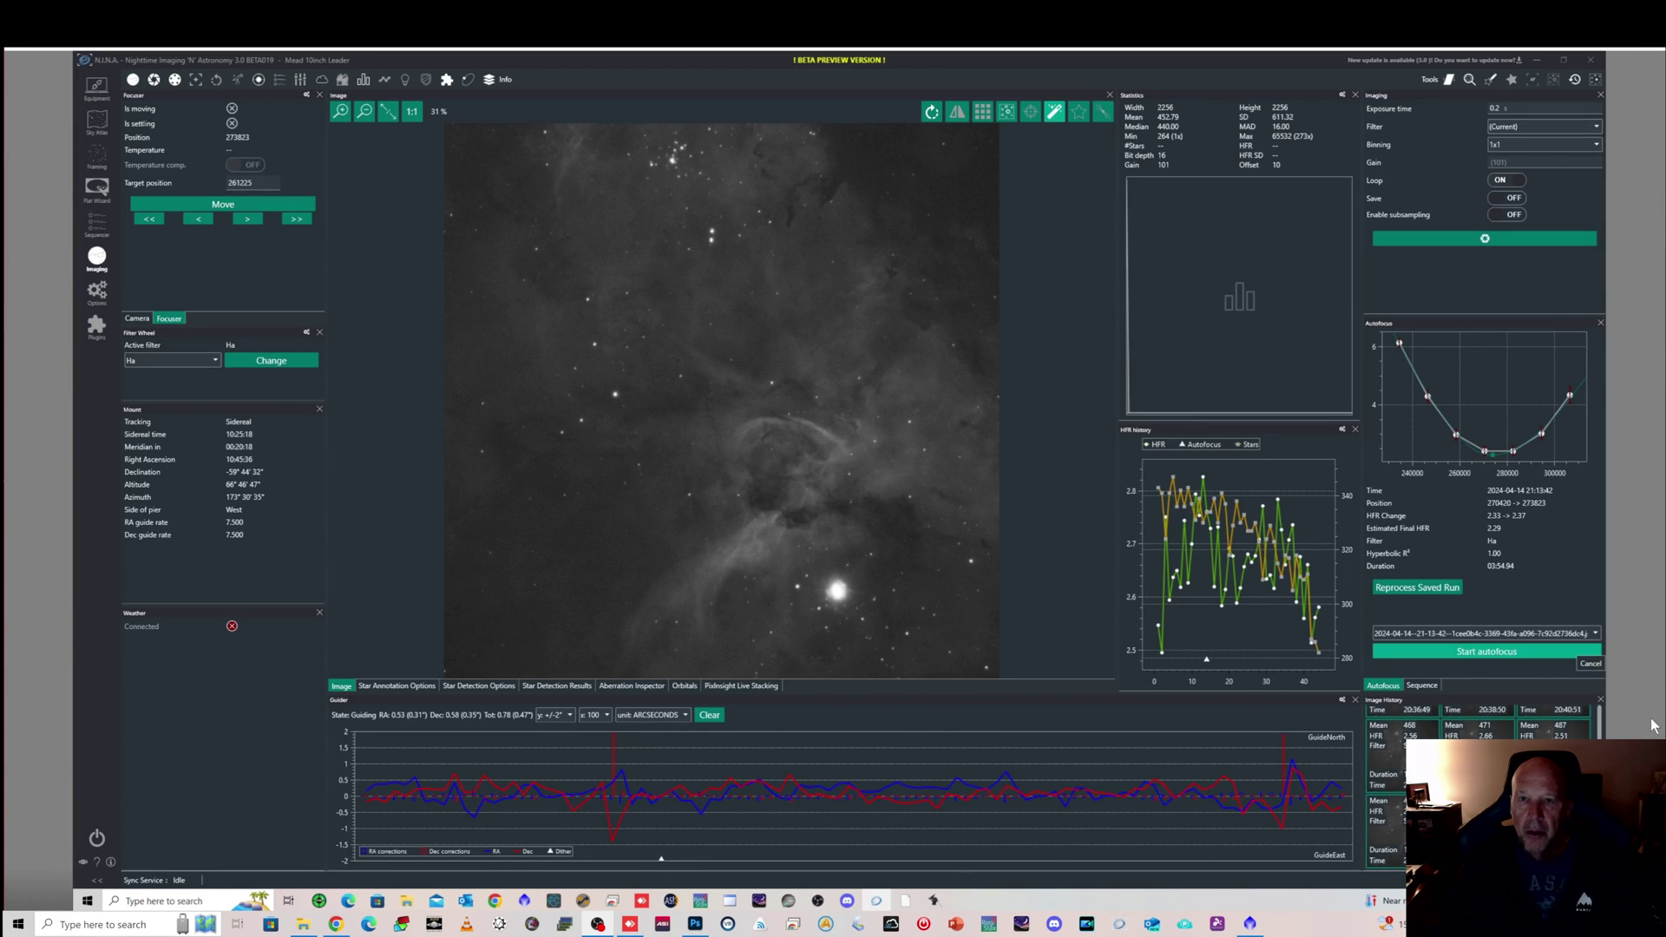
# Set exposure time to 1 second and start looping Ha test exposures of Eta Carinae
pyautogui.click(1423, 686)
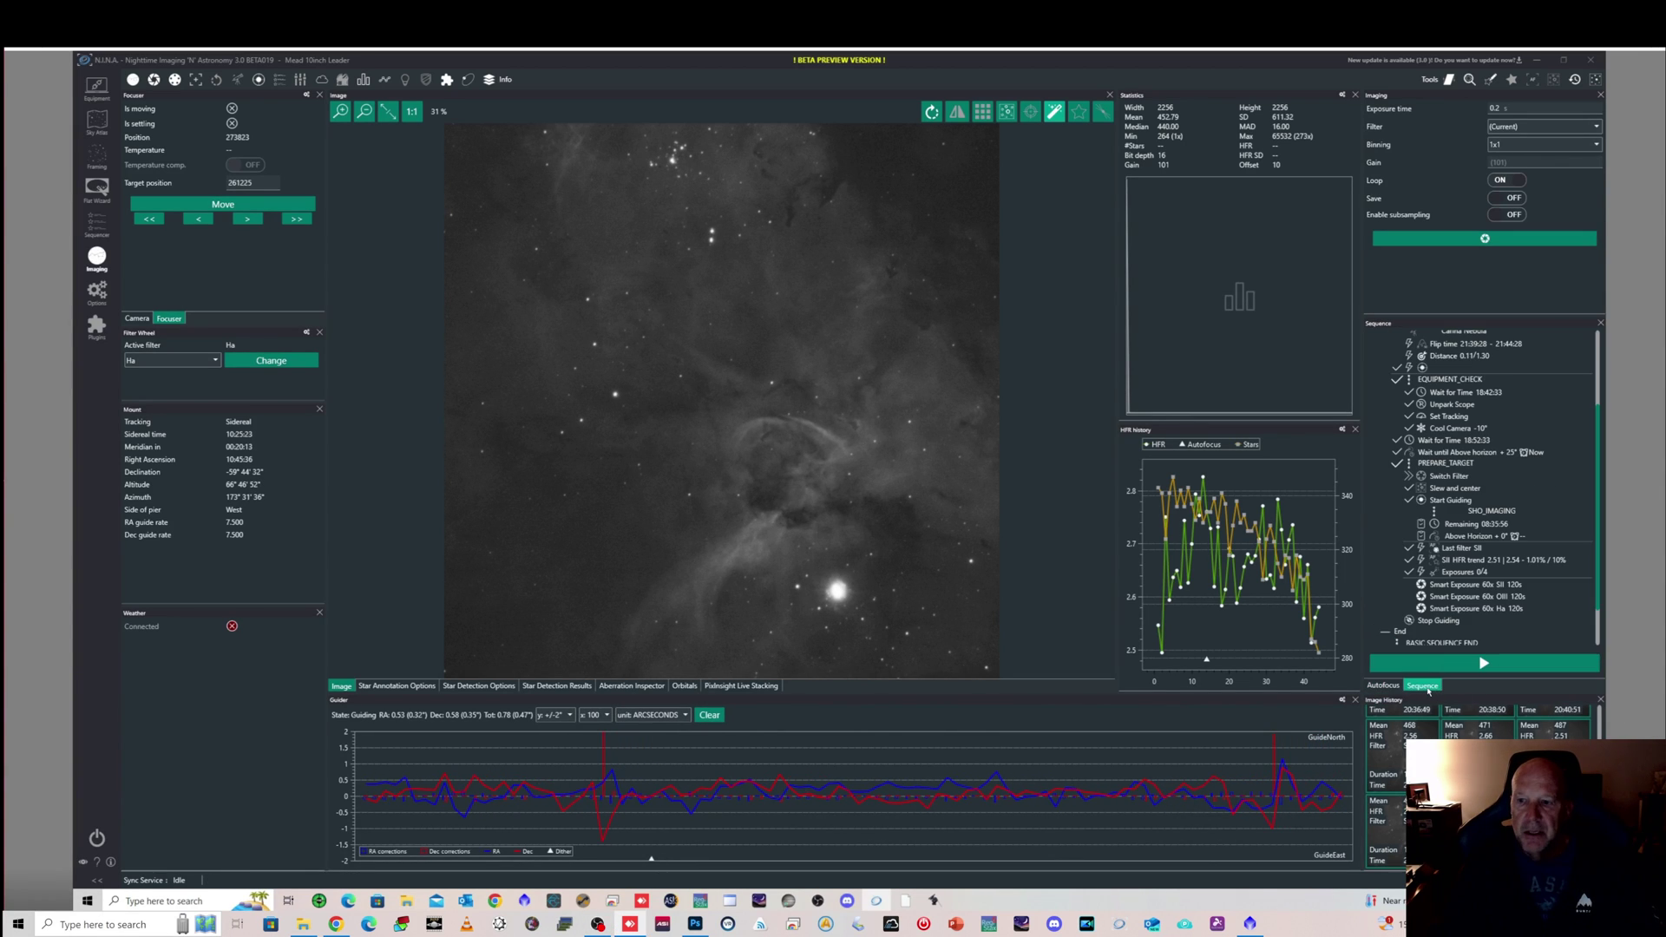
pyautogui.doubleClick(1497, 108)
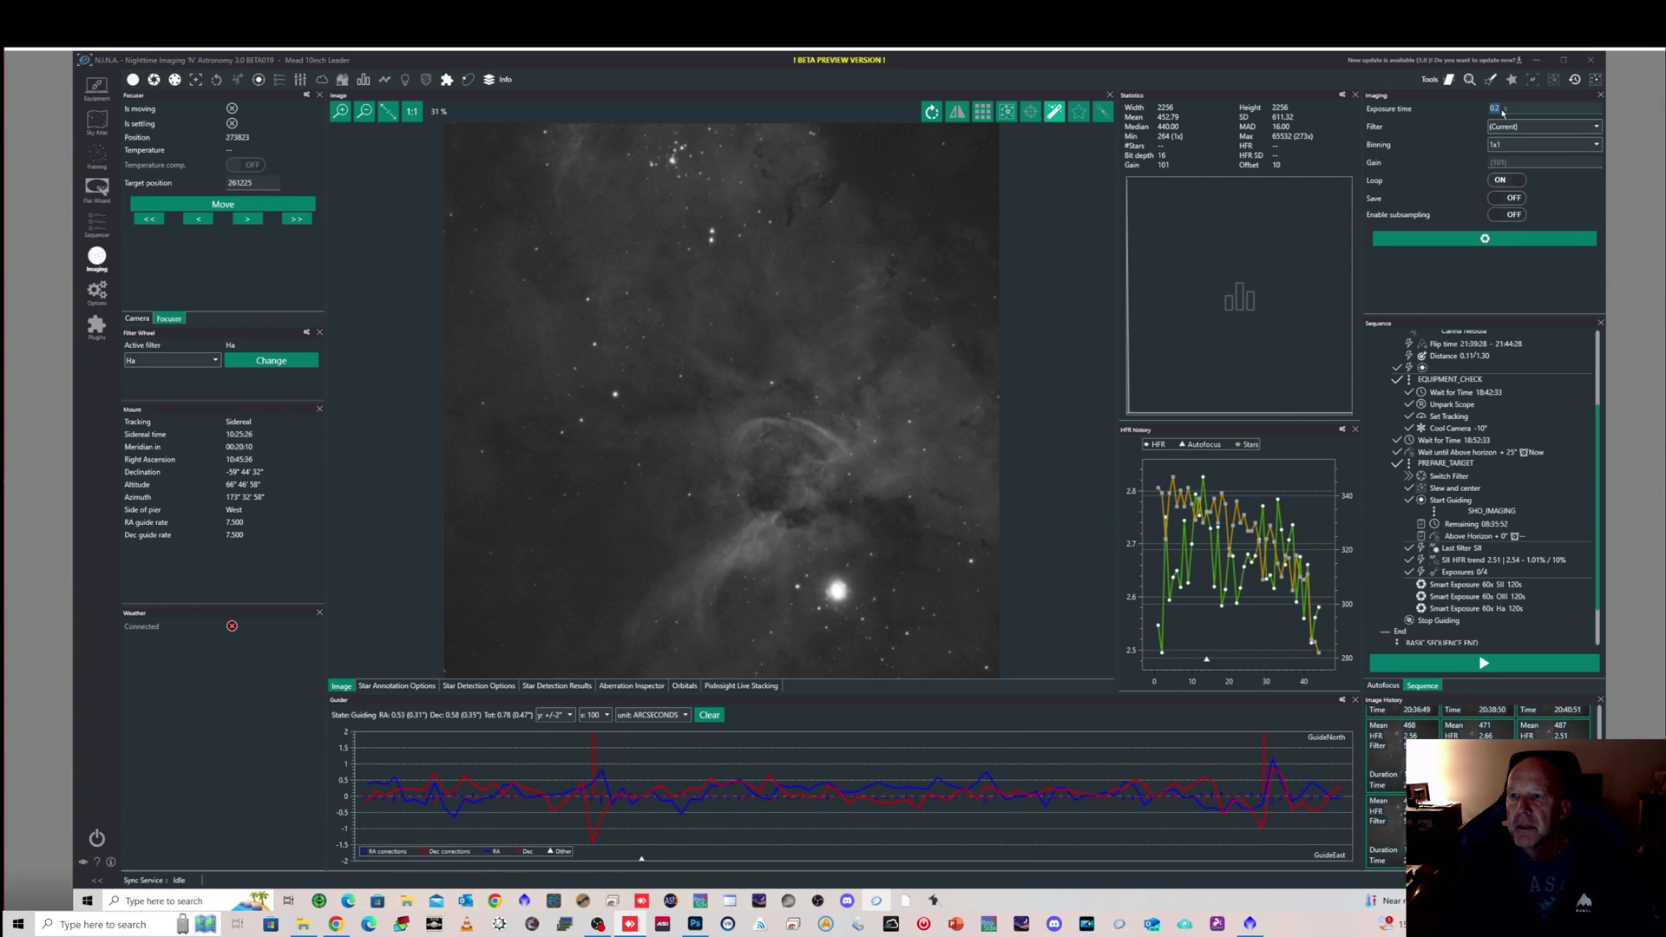
pyautogui.write('1 s')
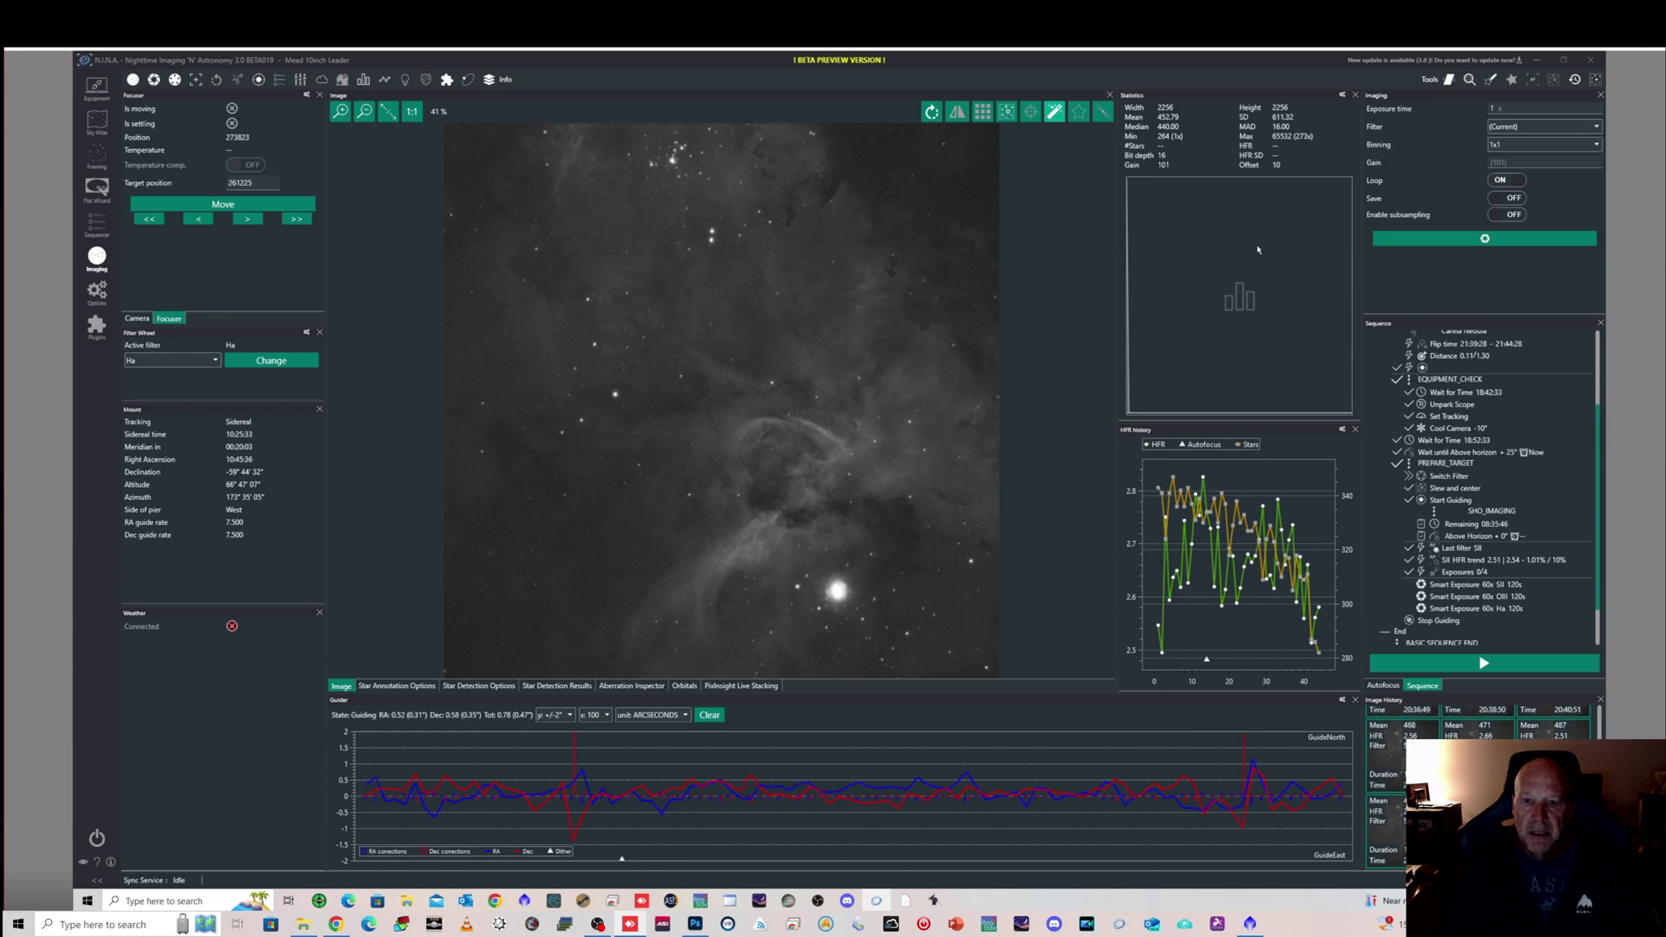
pyautogui.click(1486, 240)
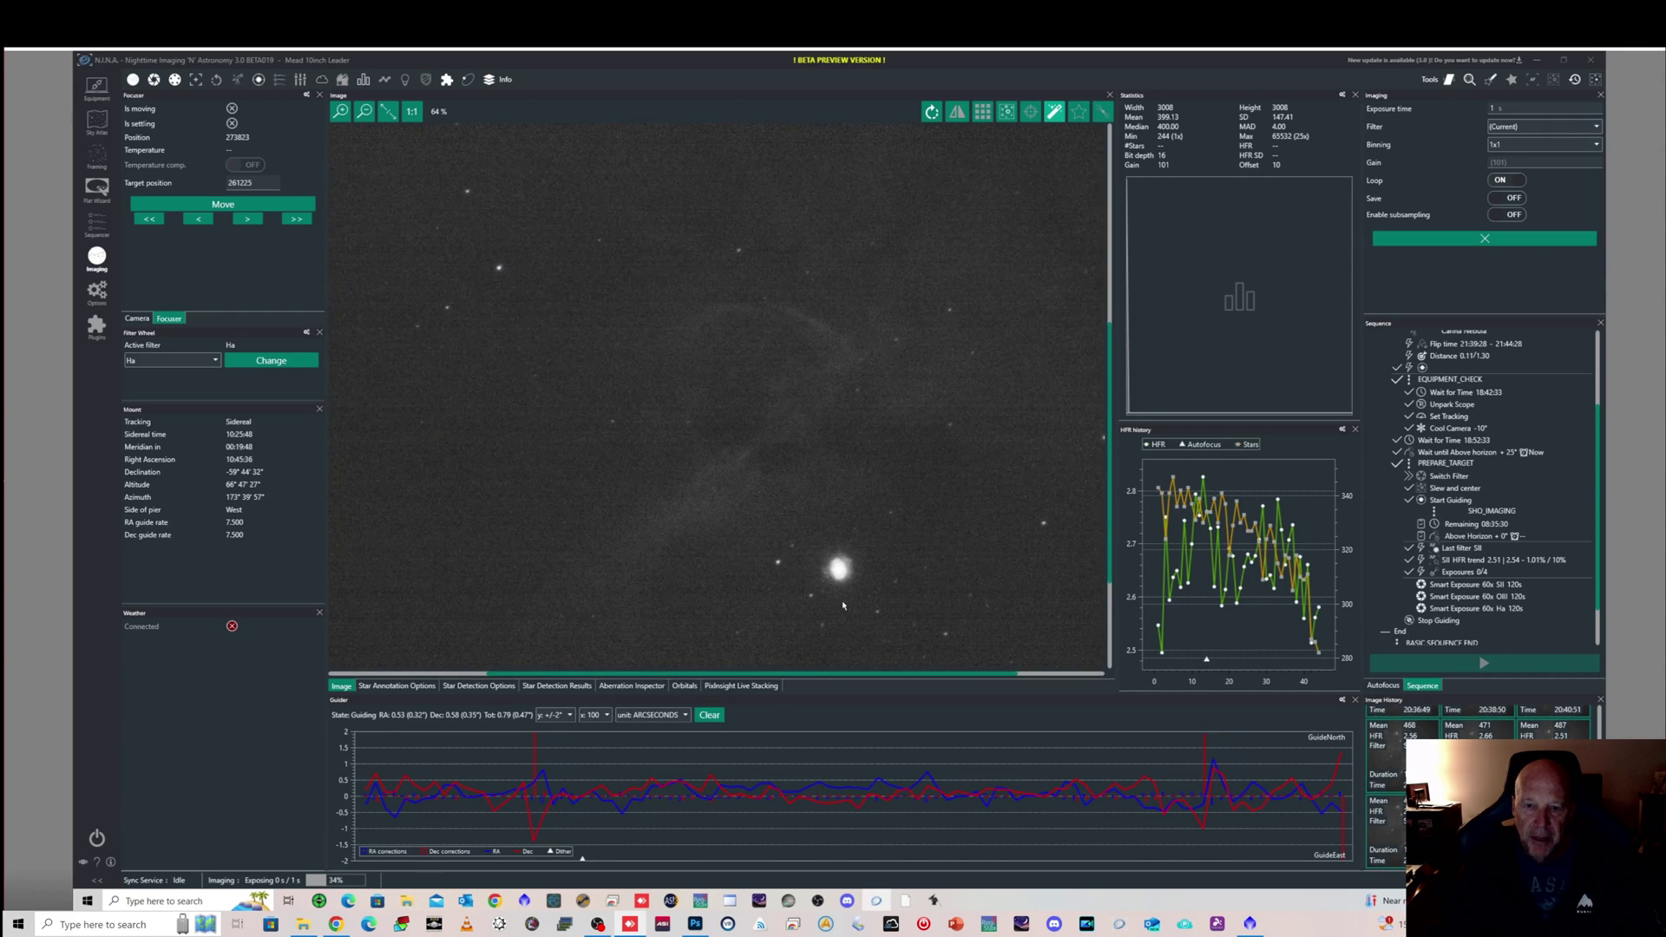
pyautogui.scroll(5, 842, 605)
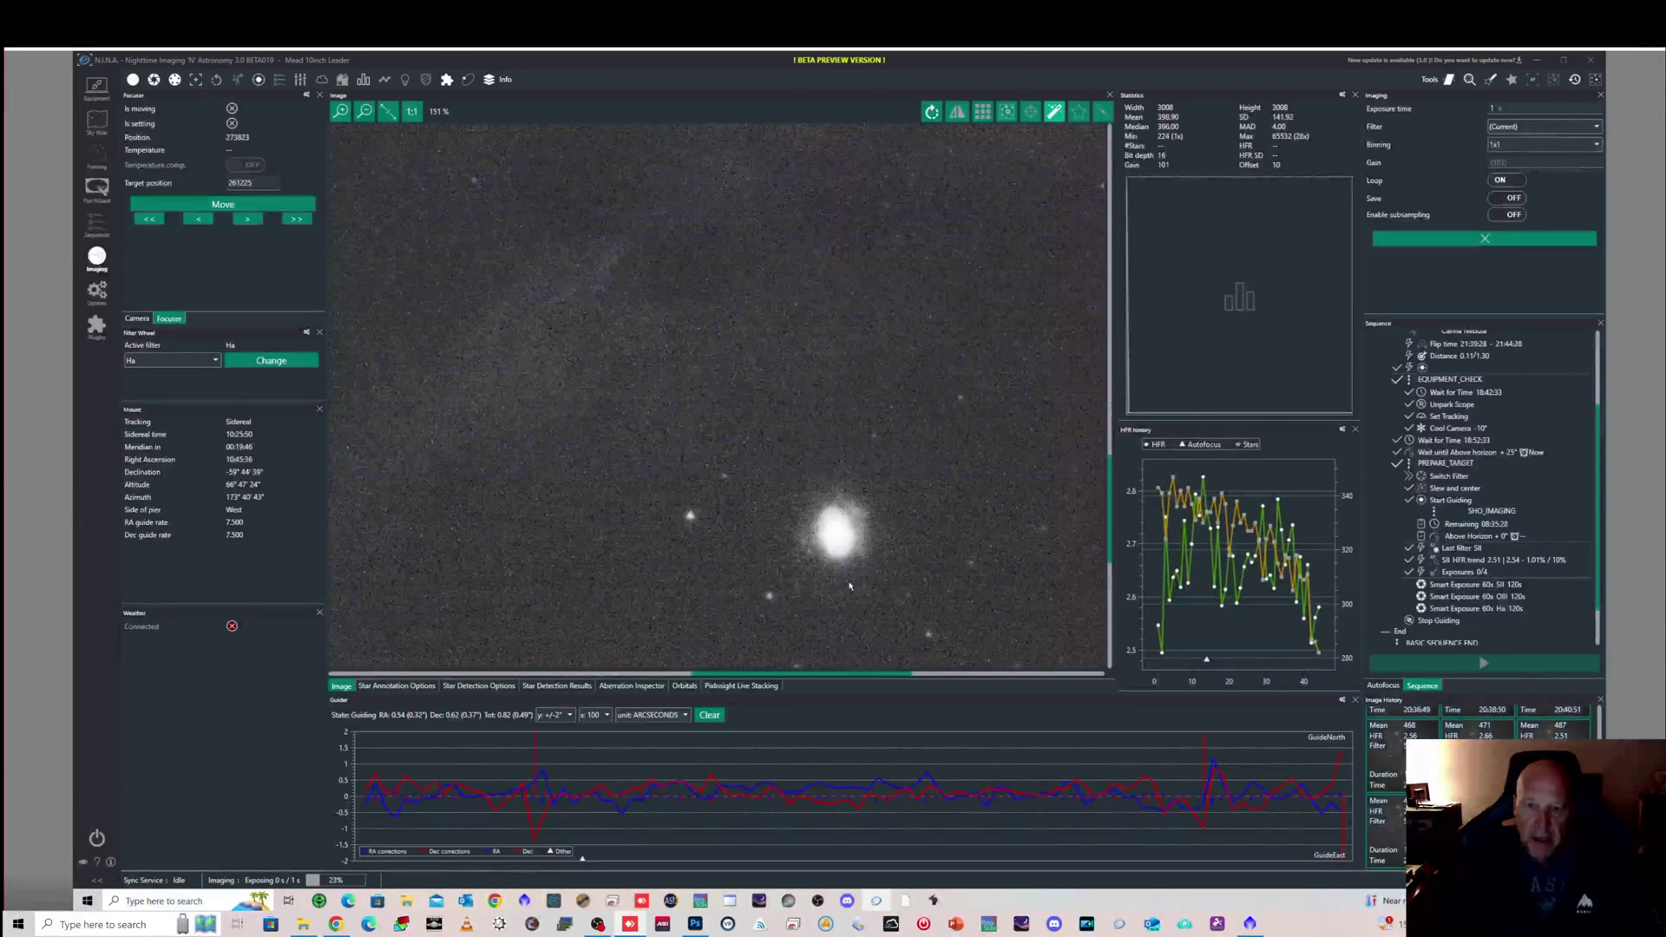
pyautogui.scroll(-2, 849, 585)
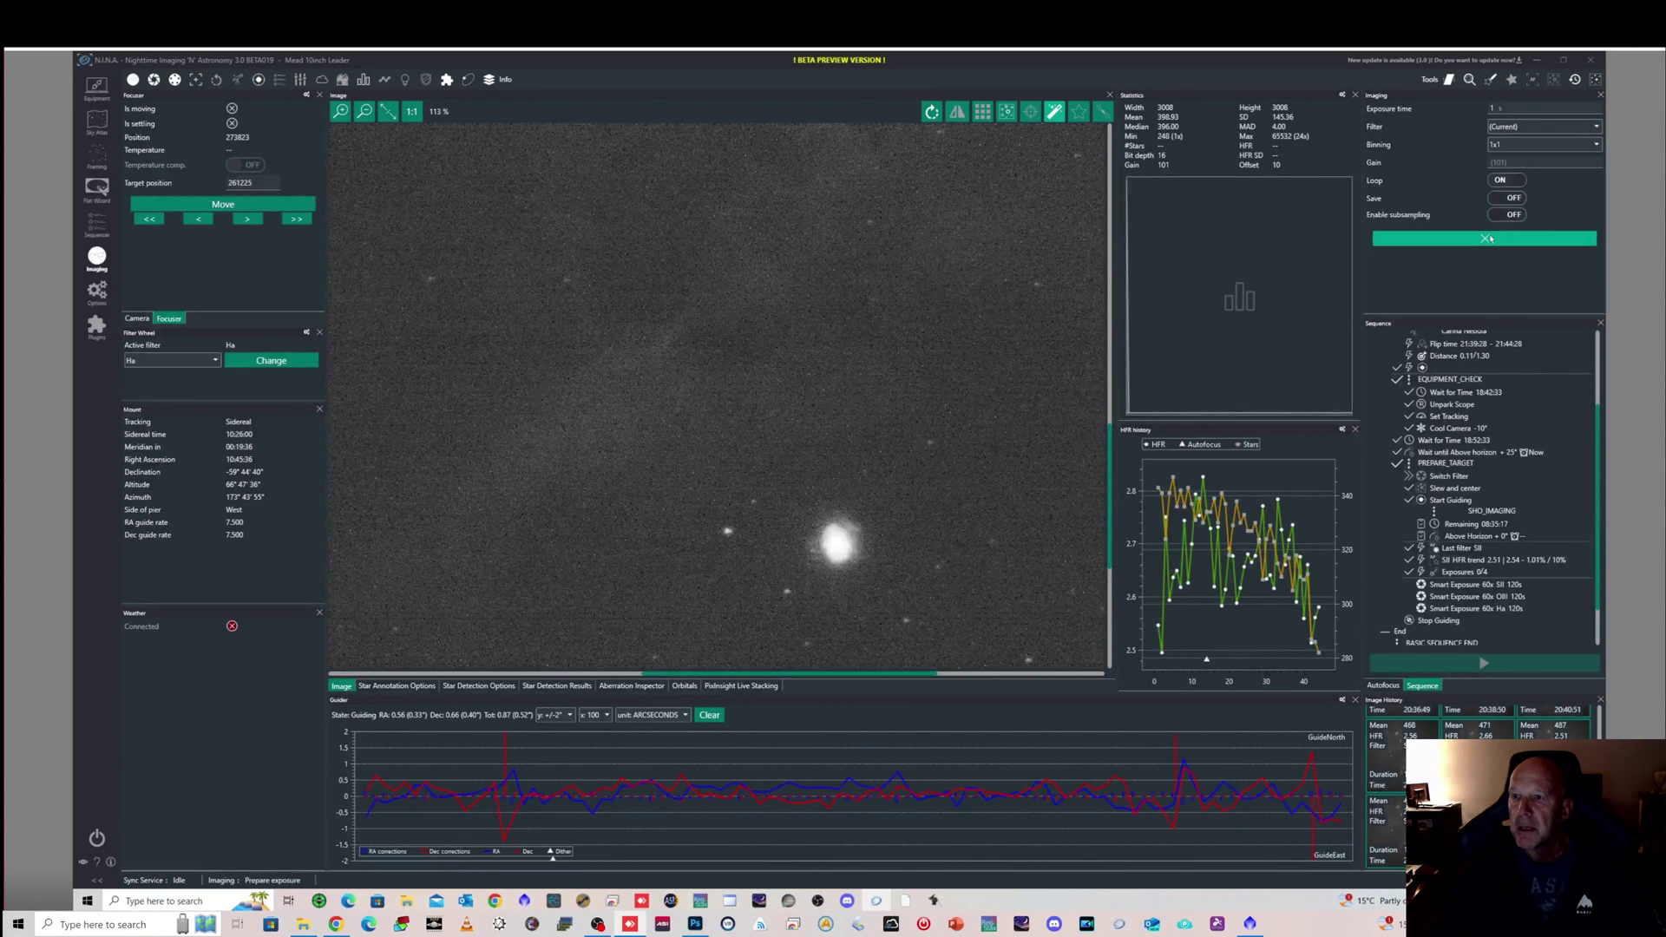
# Retry the loop at 0.5 seconds, then reset exposure to 1 second and stop looping
pyautogui.click(1496, 111)
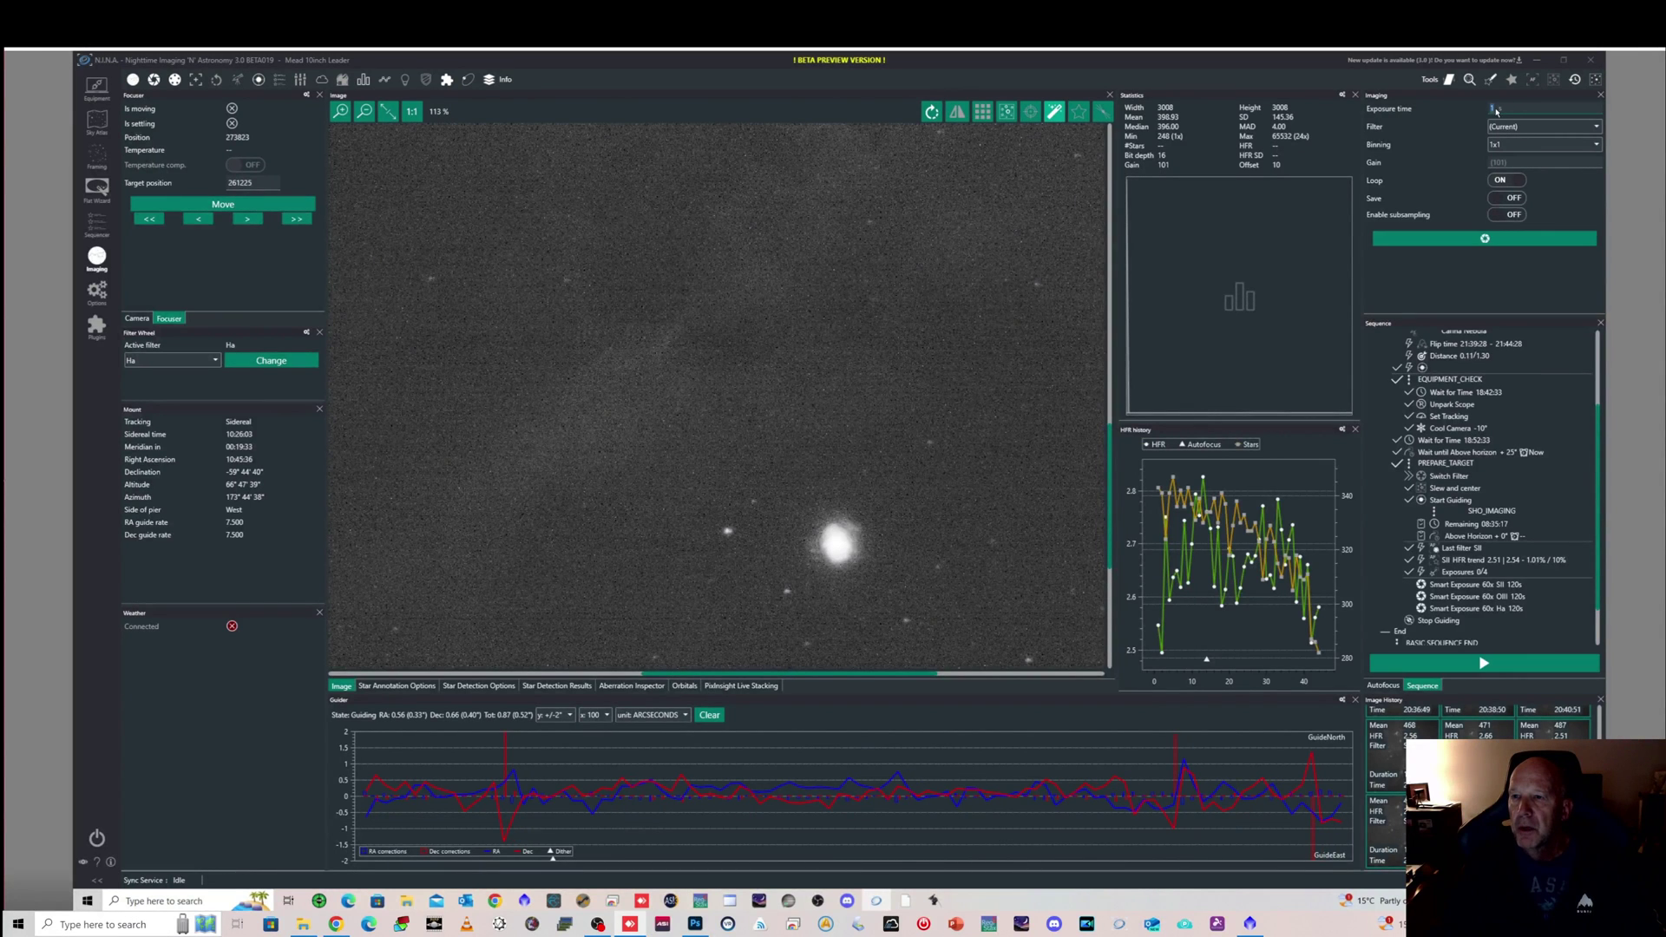
pyautogui.write('0.5')
pyautogui.click(1484, 239)
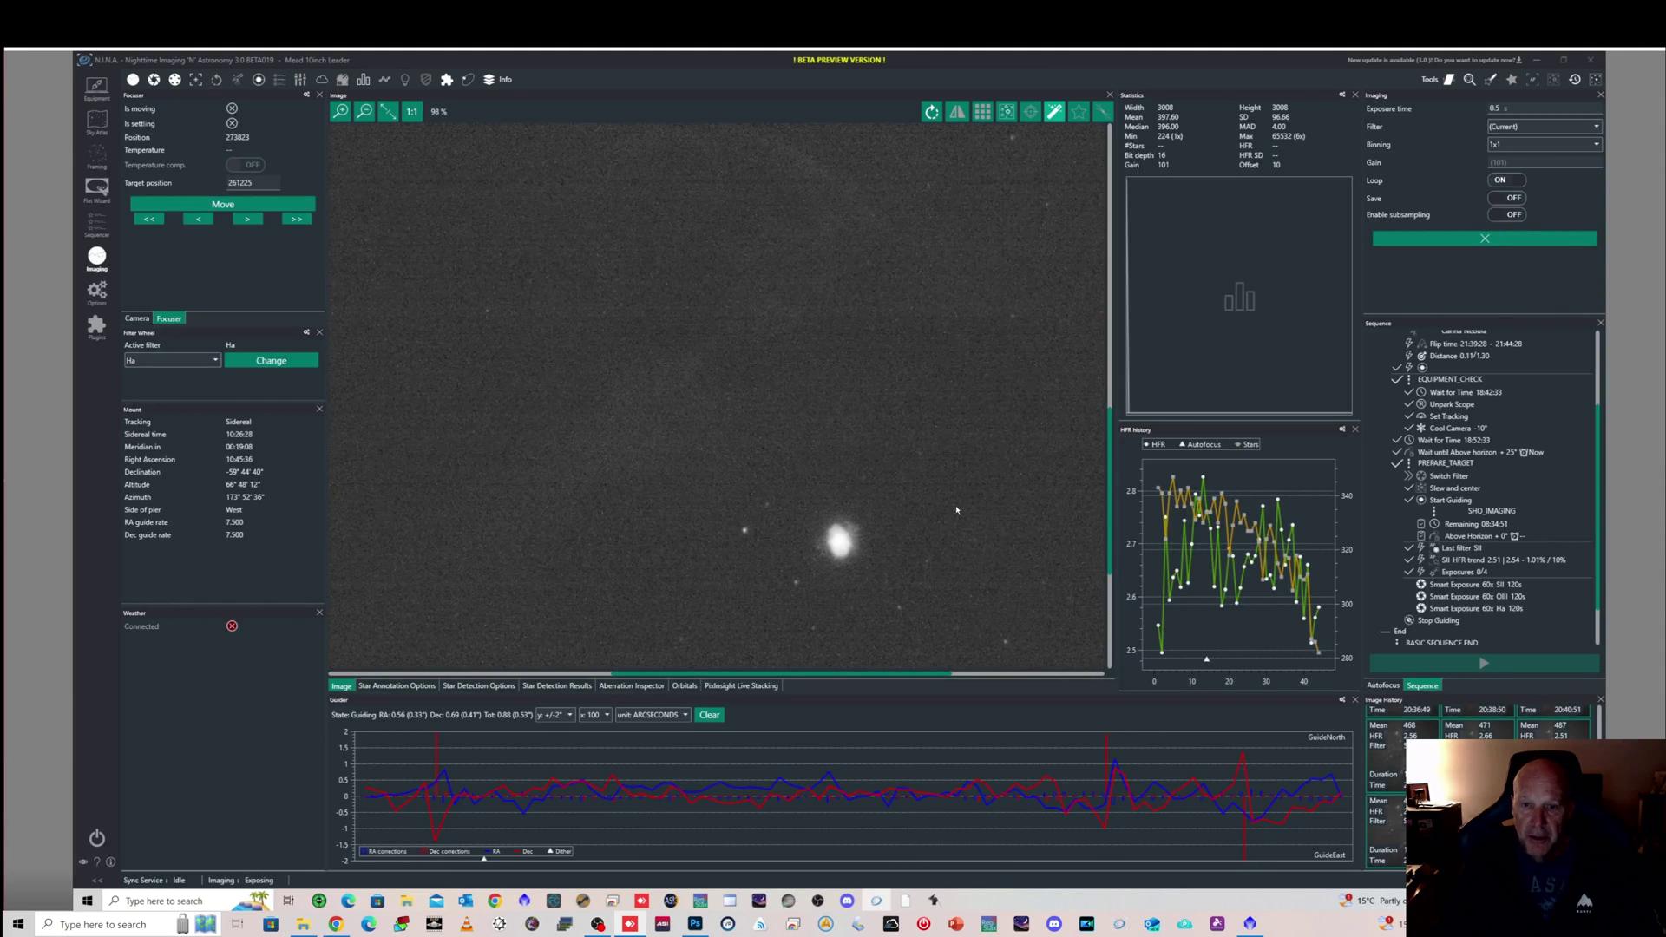
pyautogui.doubleClick(1502, 110)
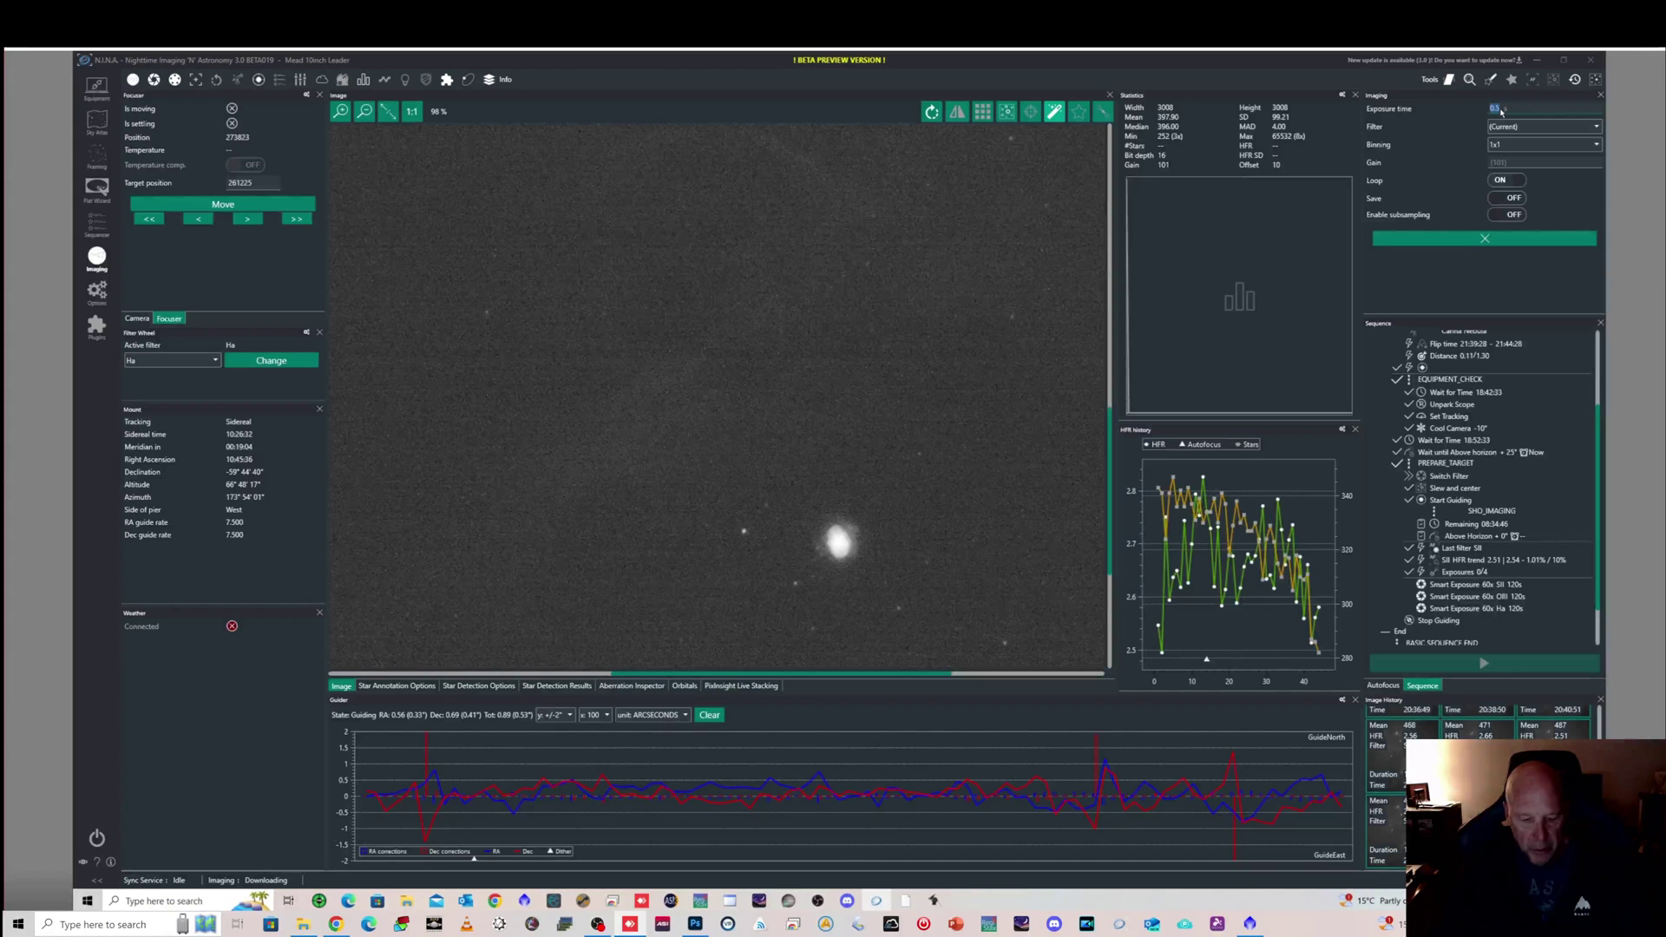
pyautogui.write('1')
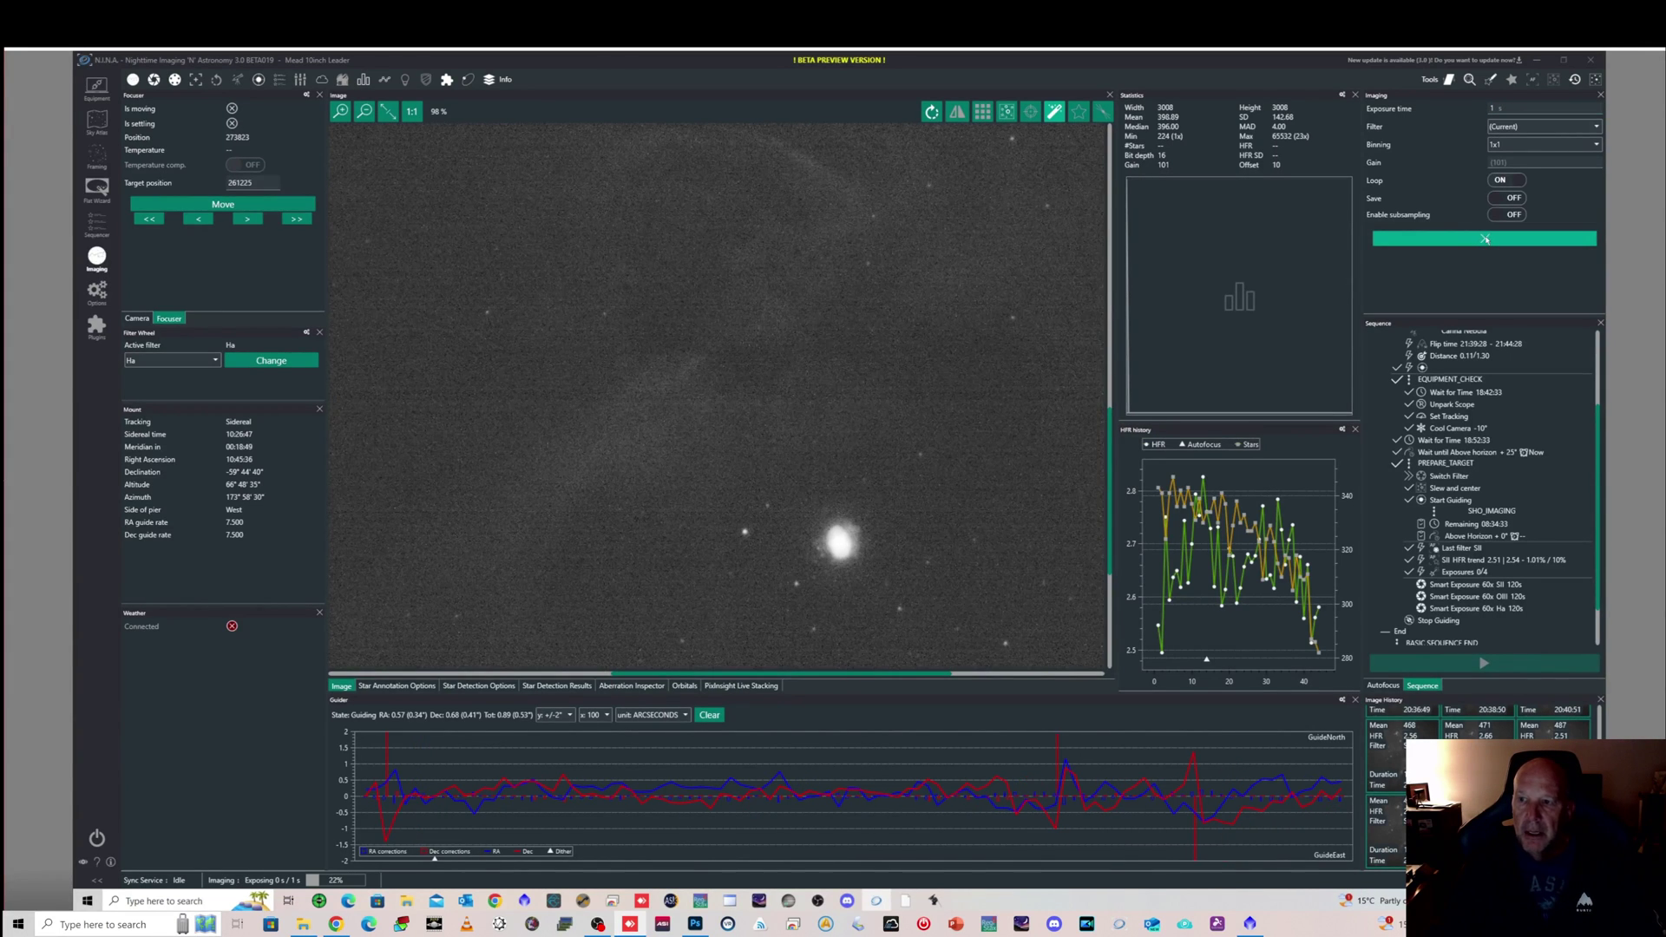
pyautogui.click(1488, 242)
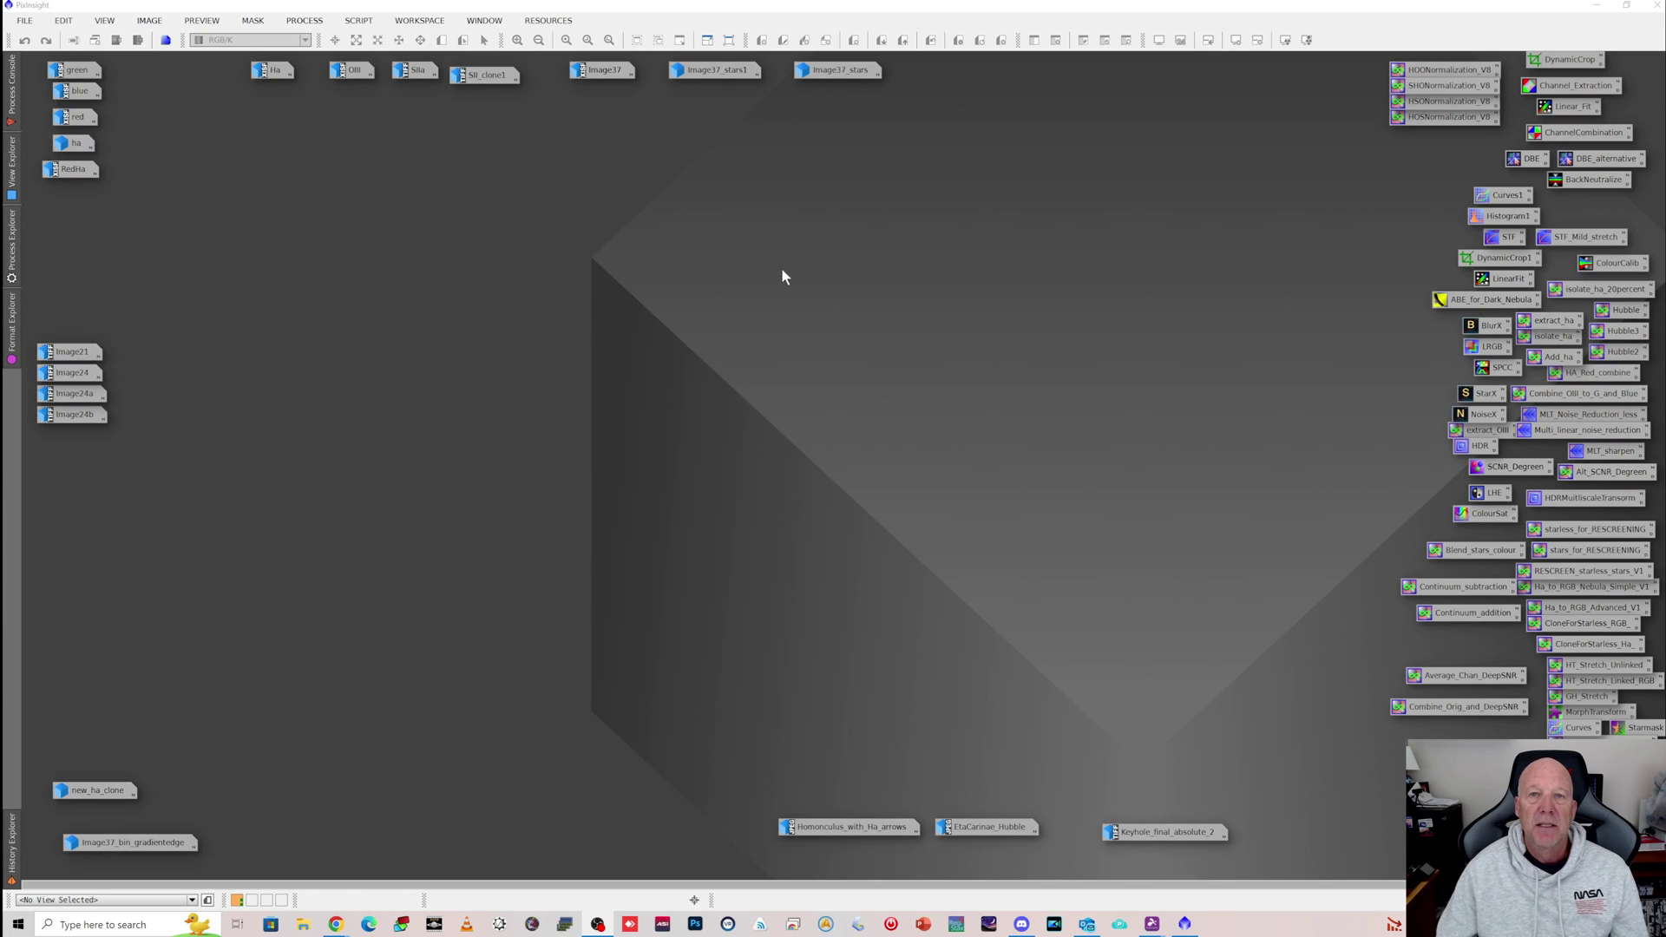
# Back in PixInsight, open the Ha image from its workspace icon
pyautogui.doubleClick(273, 73)
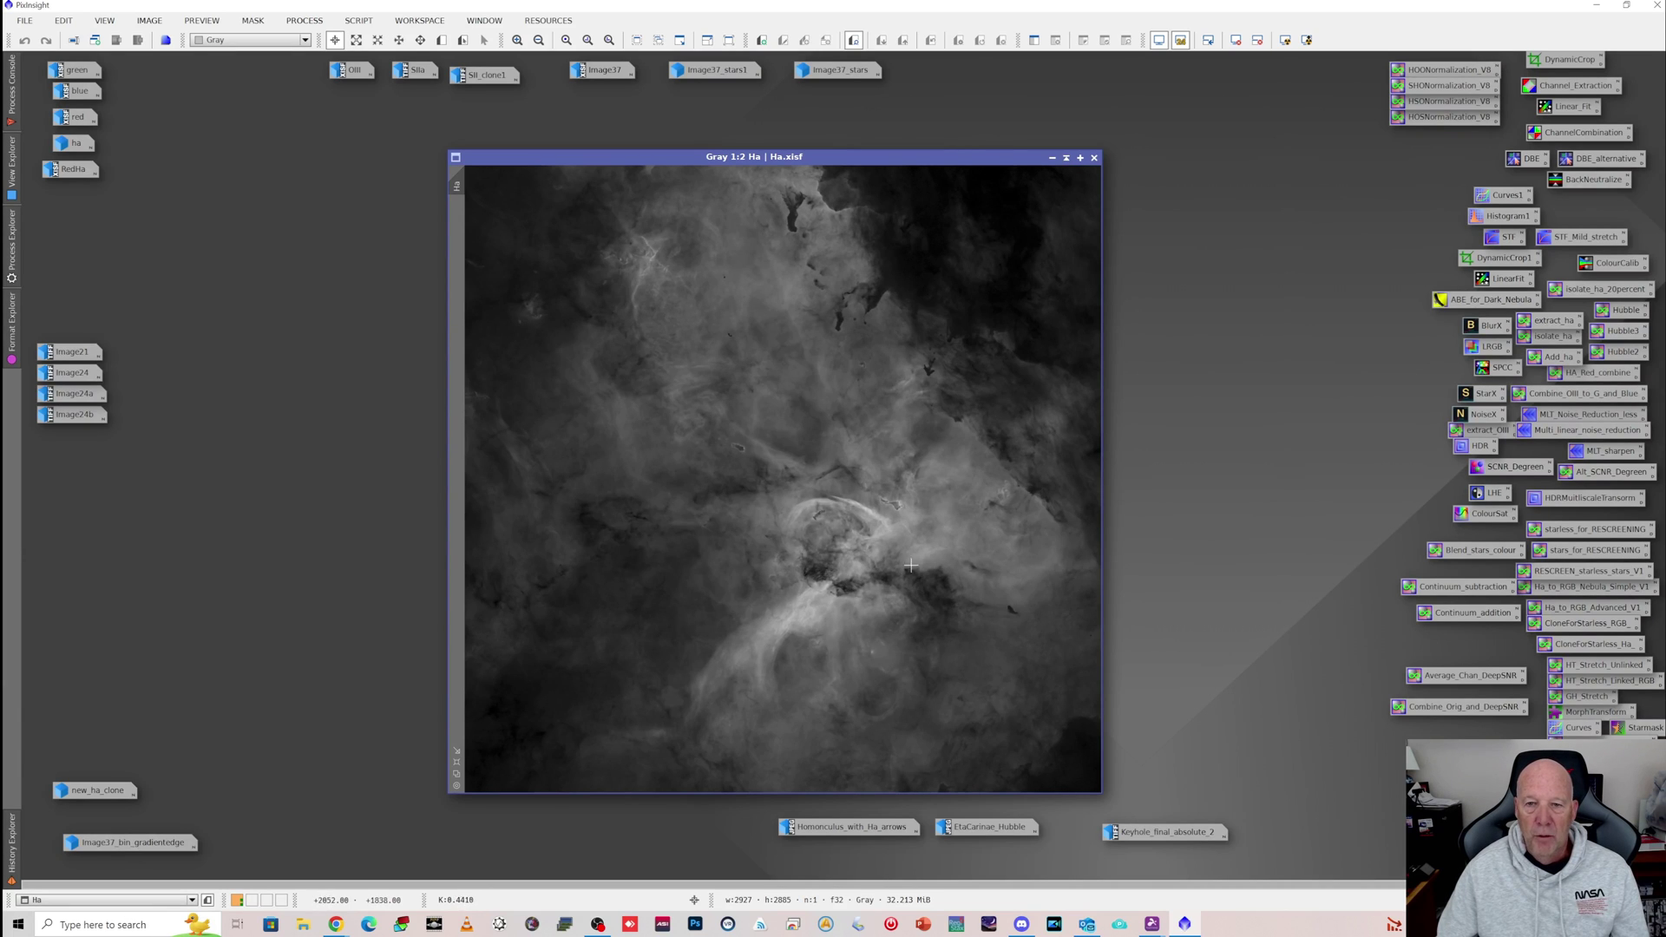
# Zoom in and out on the Ha image, then open OIII to compare
pyautogui.scroll(1, 906, 483)
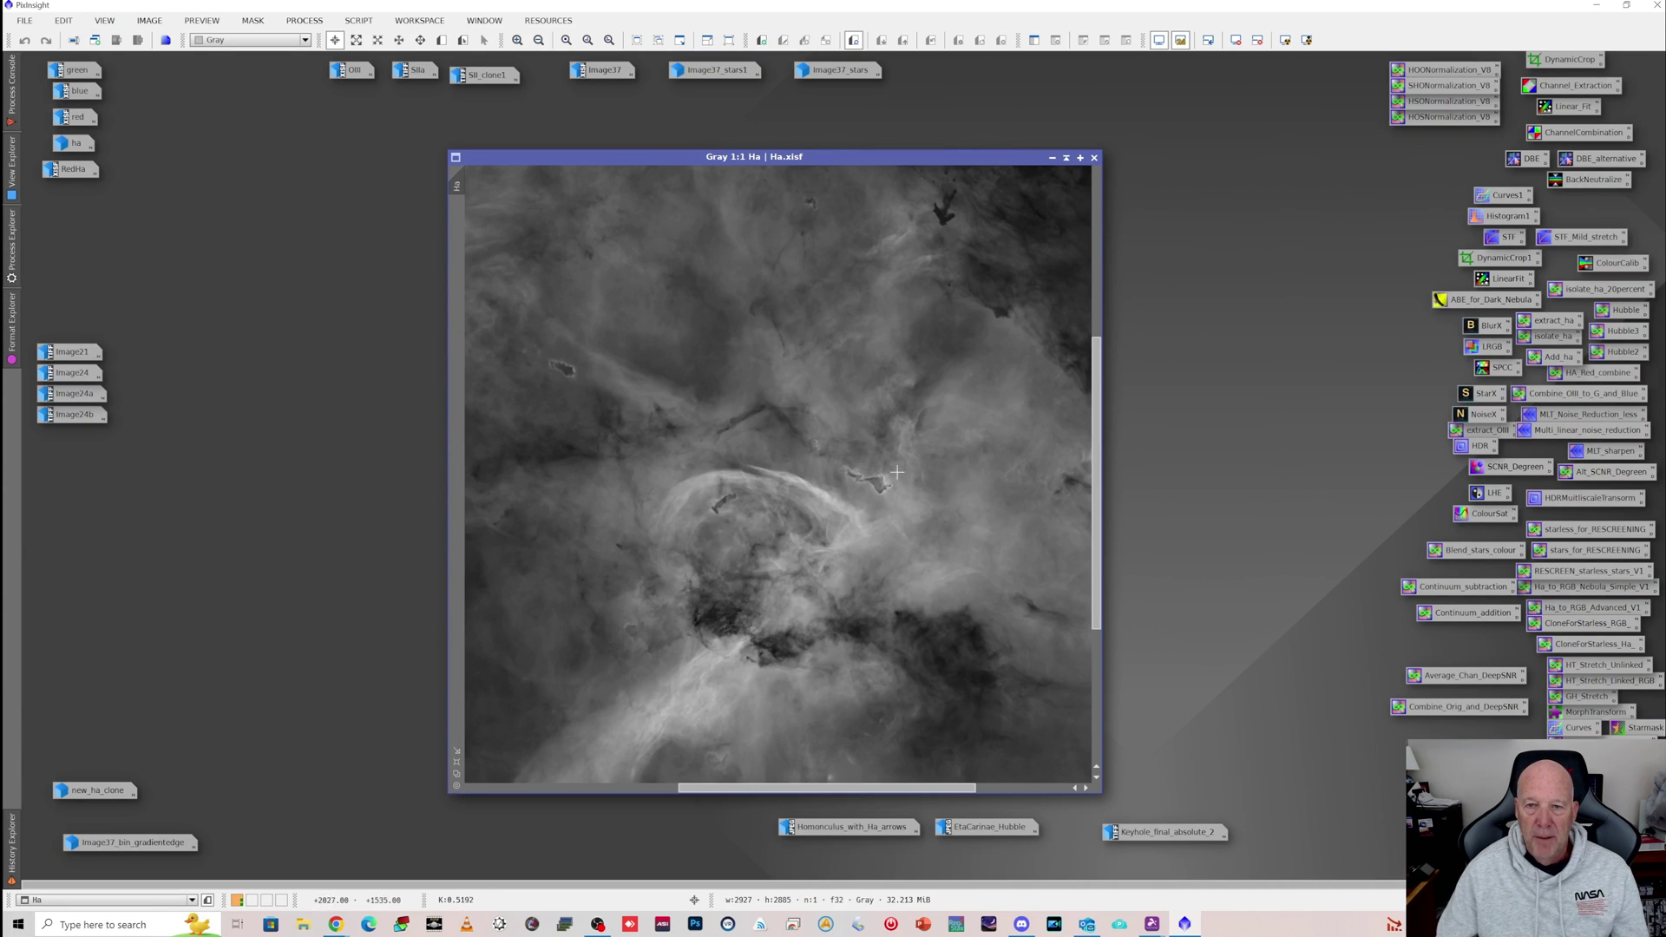
pyautogui.scroll(-3, 848, 477)
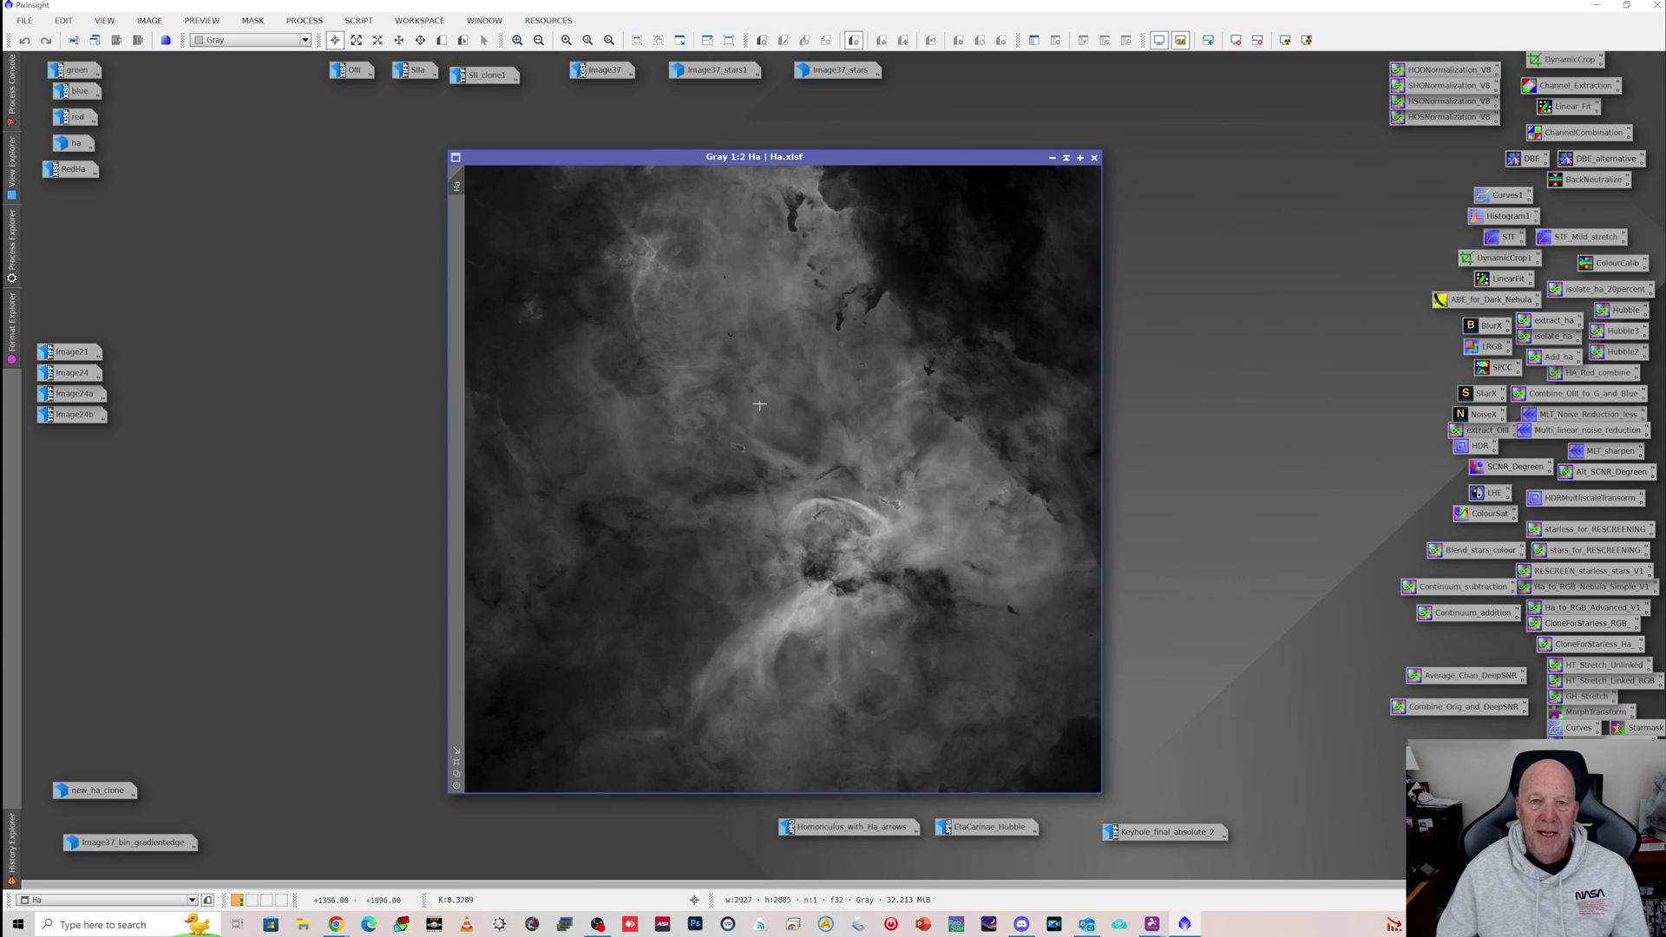
pyautogui.scroll(3, 627, 264)
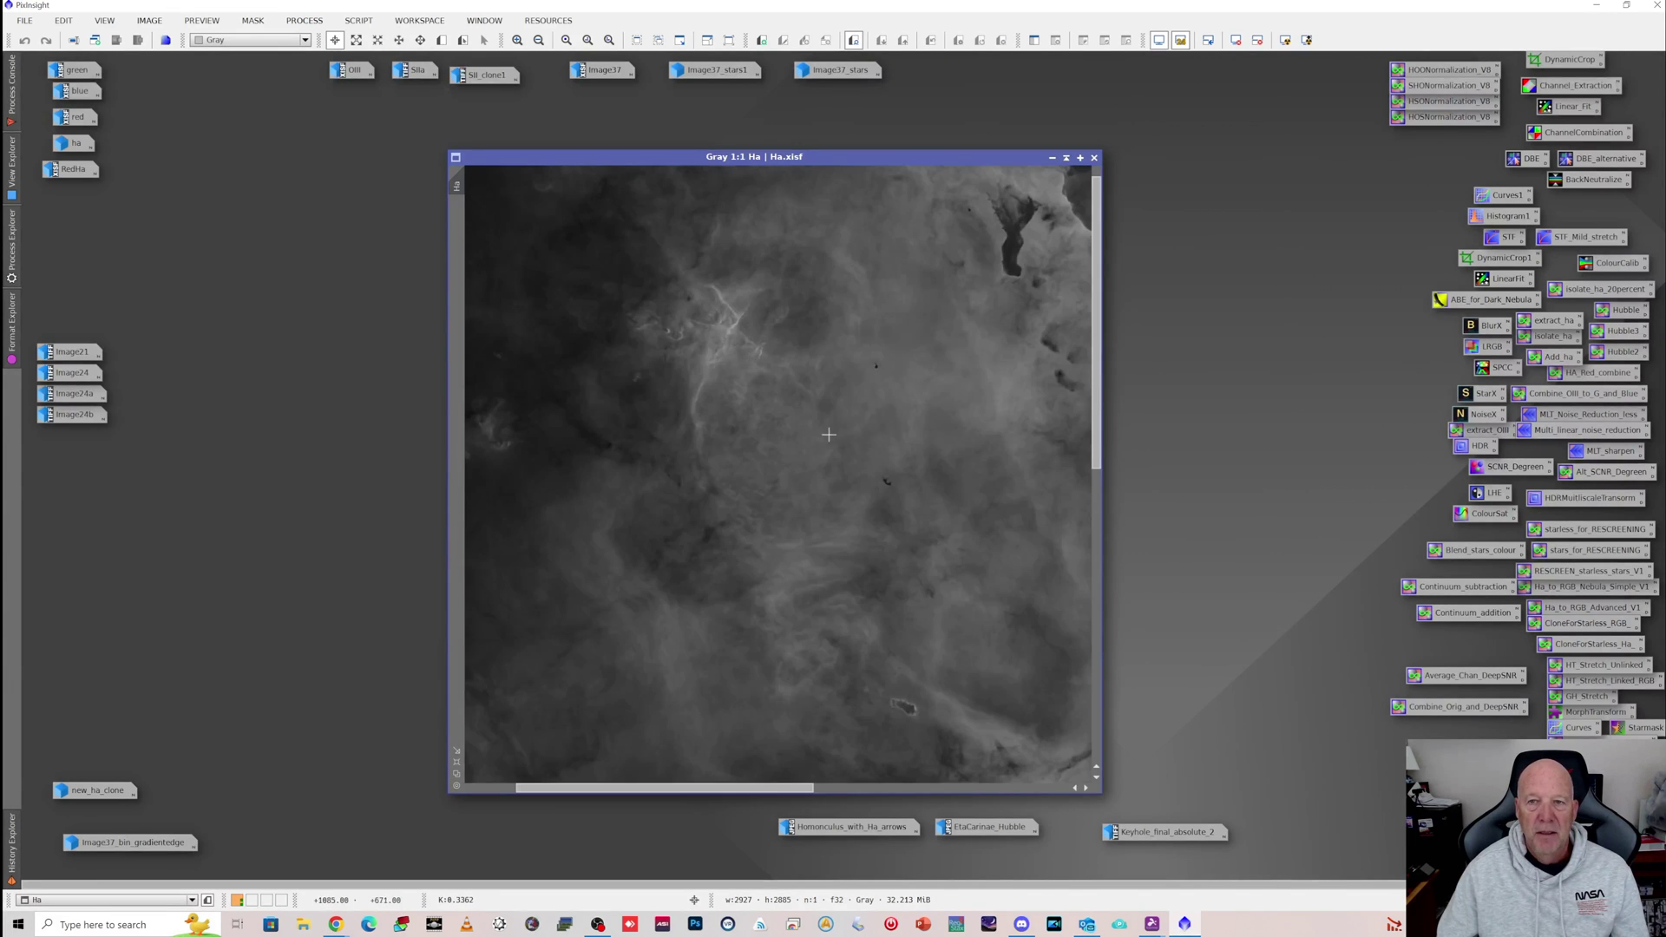
pyautogui.scroll(-2, 828, 434)
pyautogui.scroll(1, 924, 393)
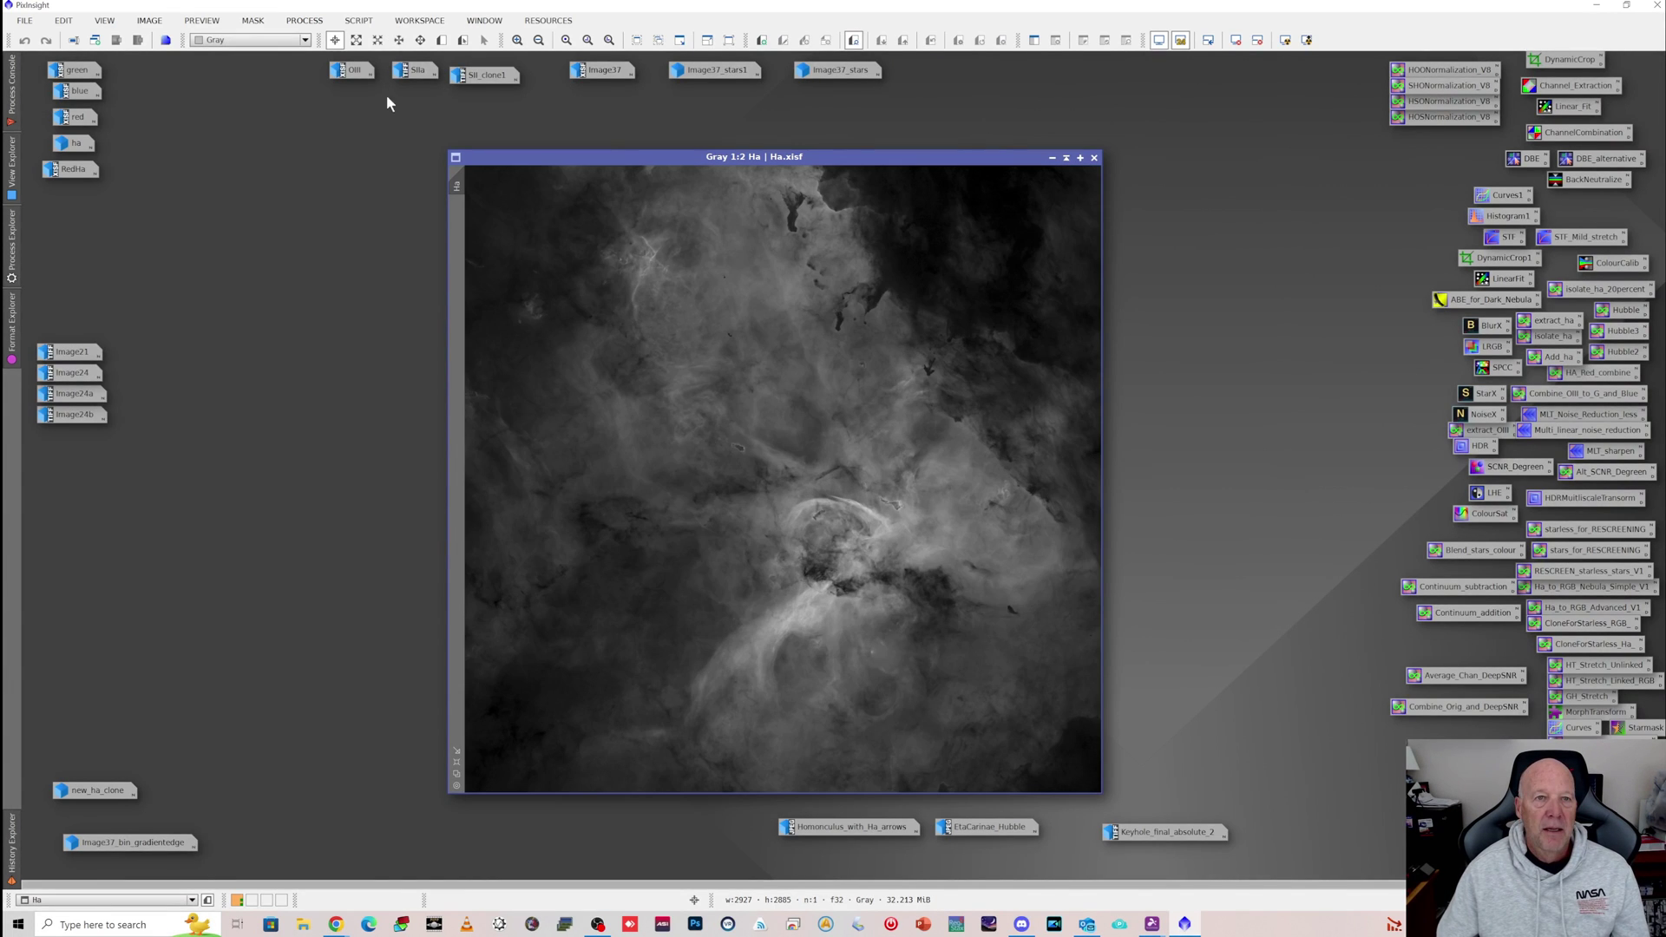
pyautogui.moveTo(353, 75)
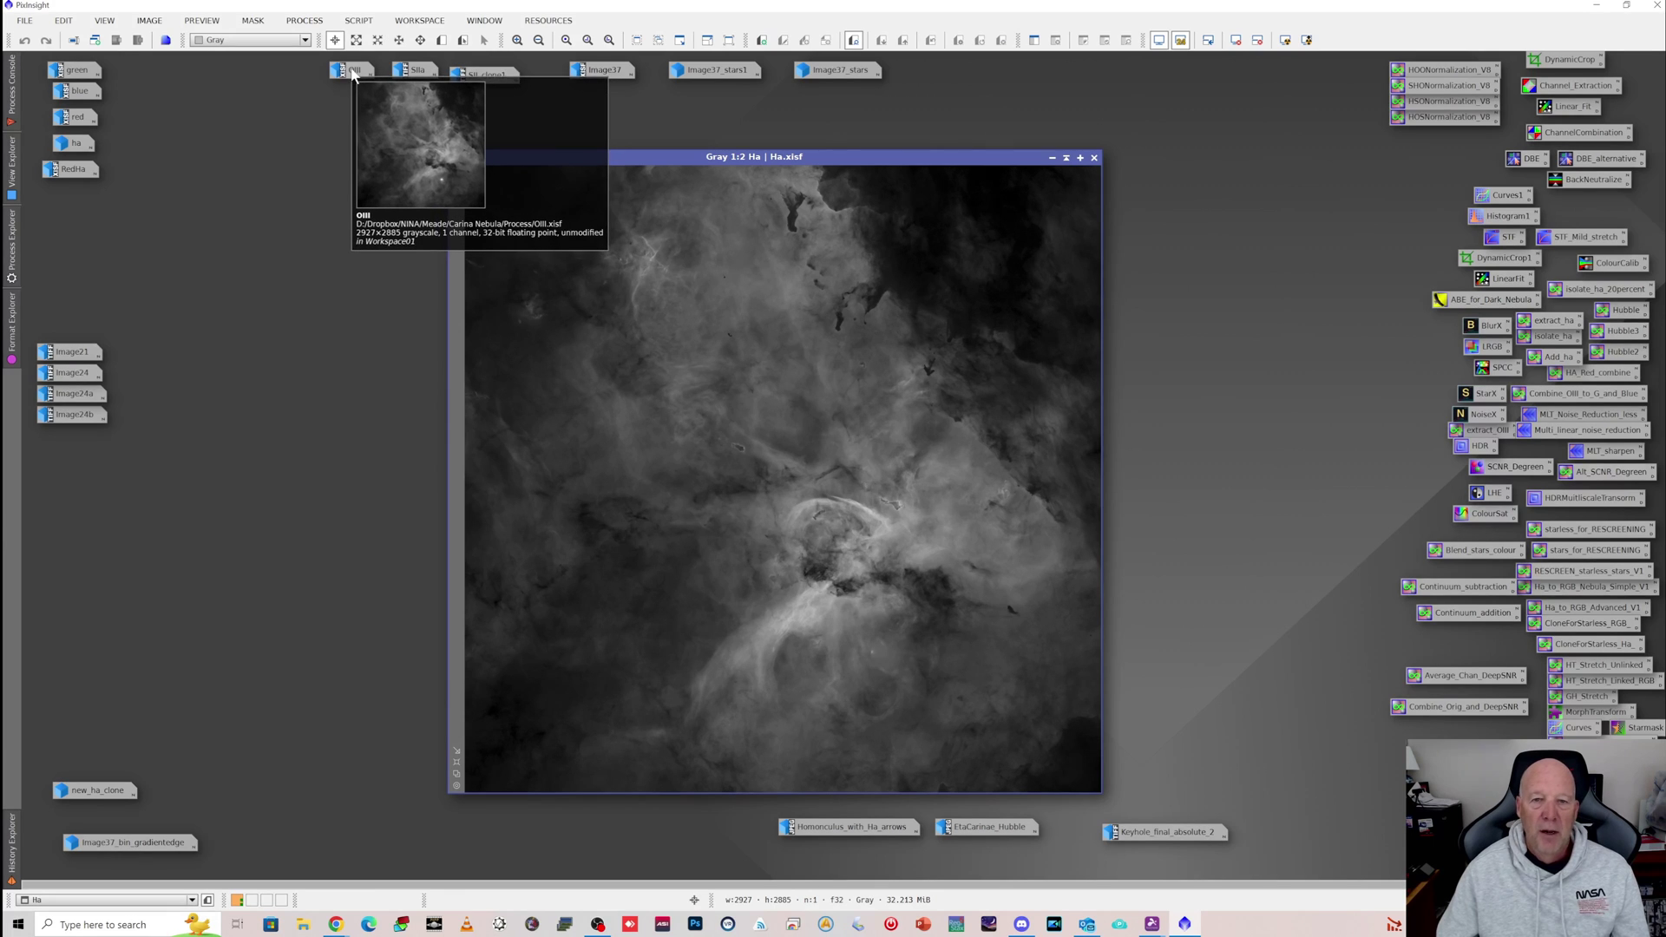
pyautogui.doubleClick(353, 75)
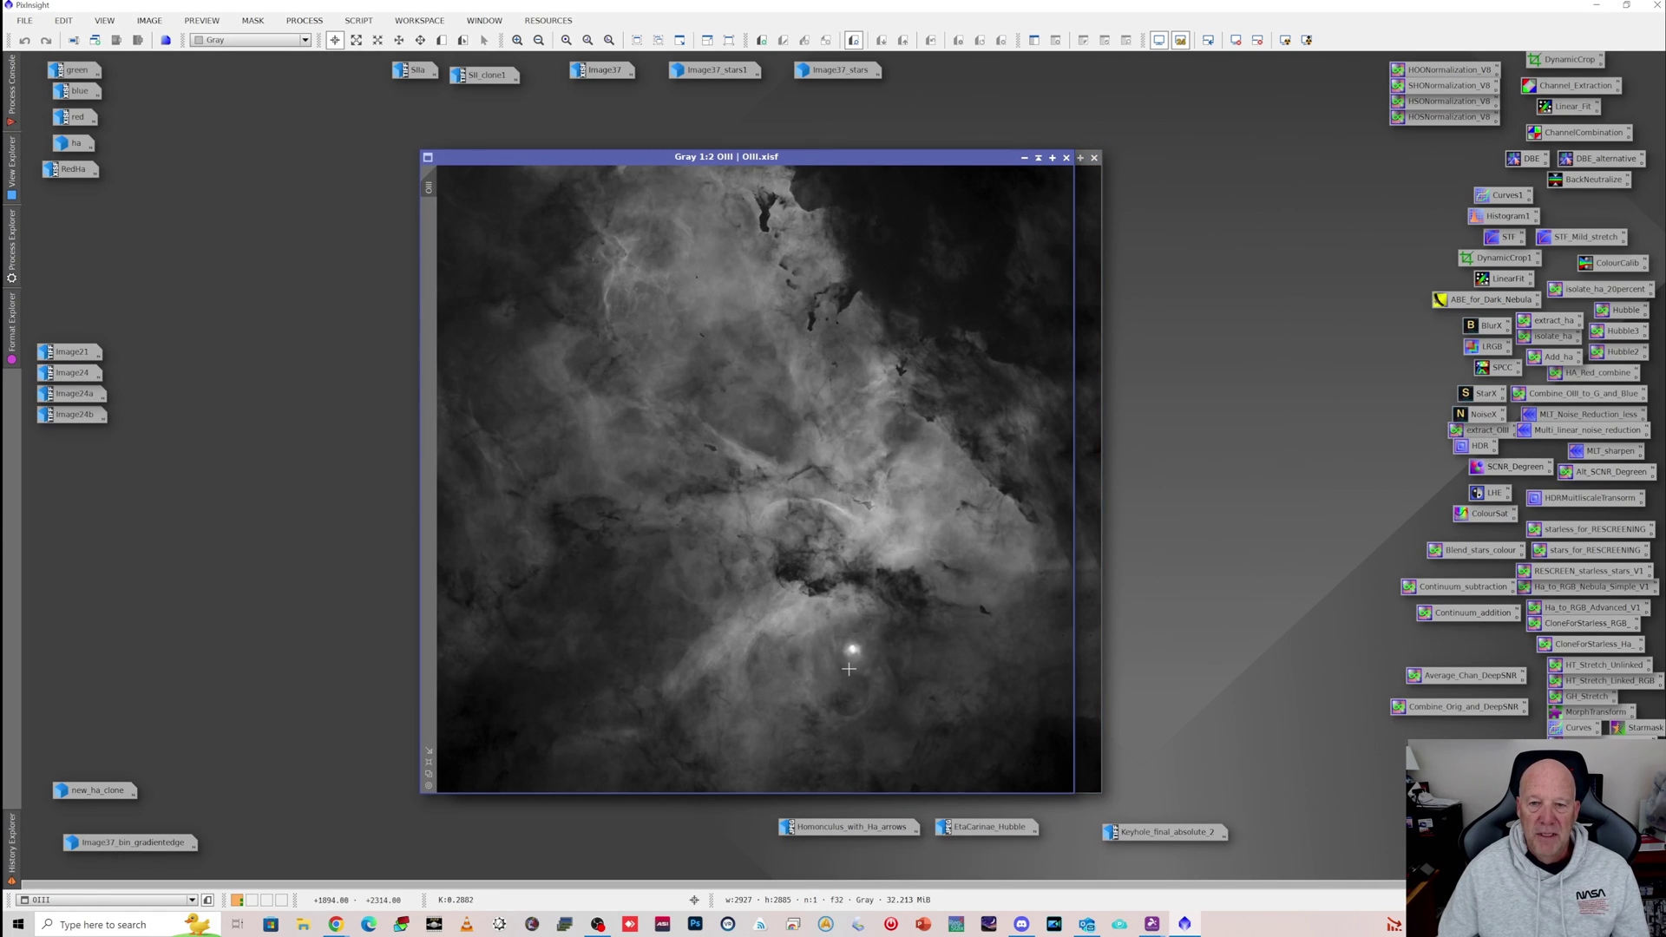
pyautogui.scroll(1, 852, 659)
pyautogui.scroll(-1, 849, 623)
pyautogui.scroll(1, 855, 480)
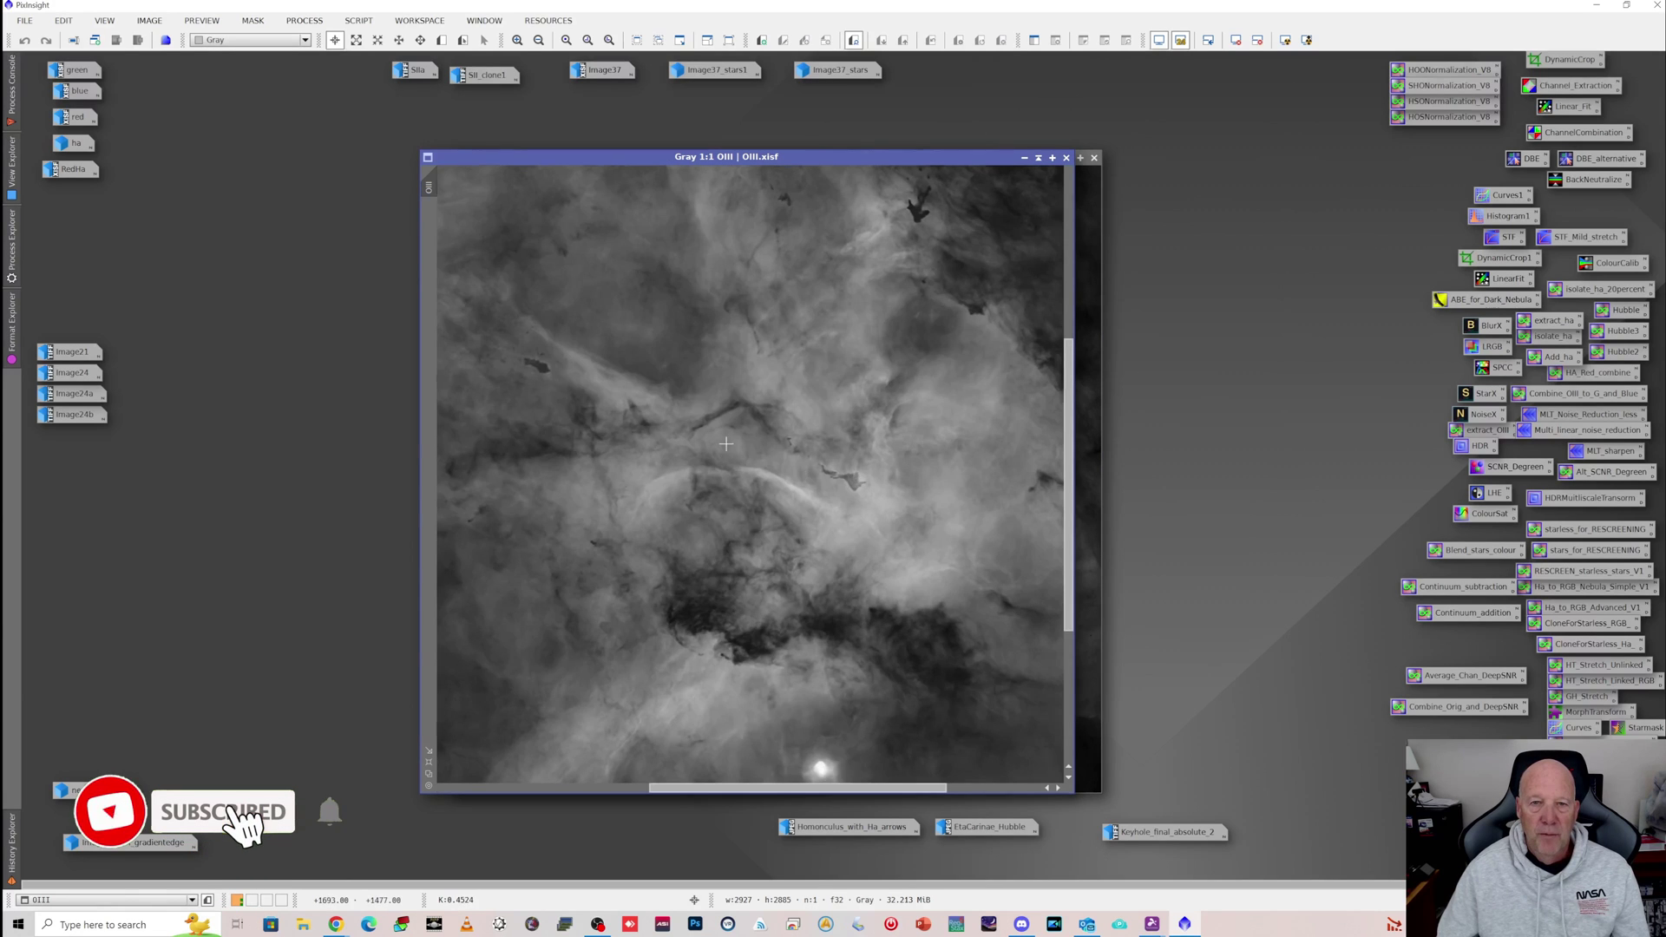
pyautogui.scroll(-1, 856, 480)
pyautogui.scroll(1, 577, 217)
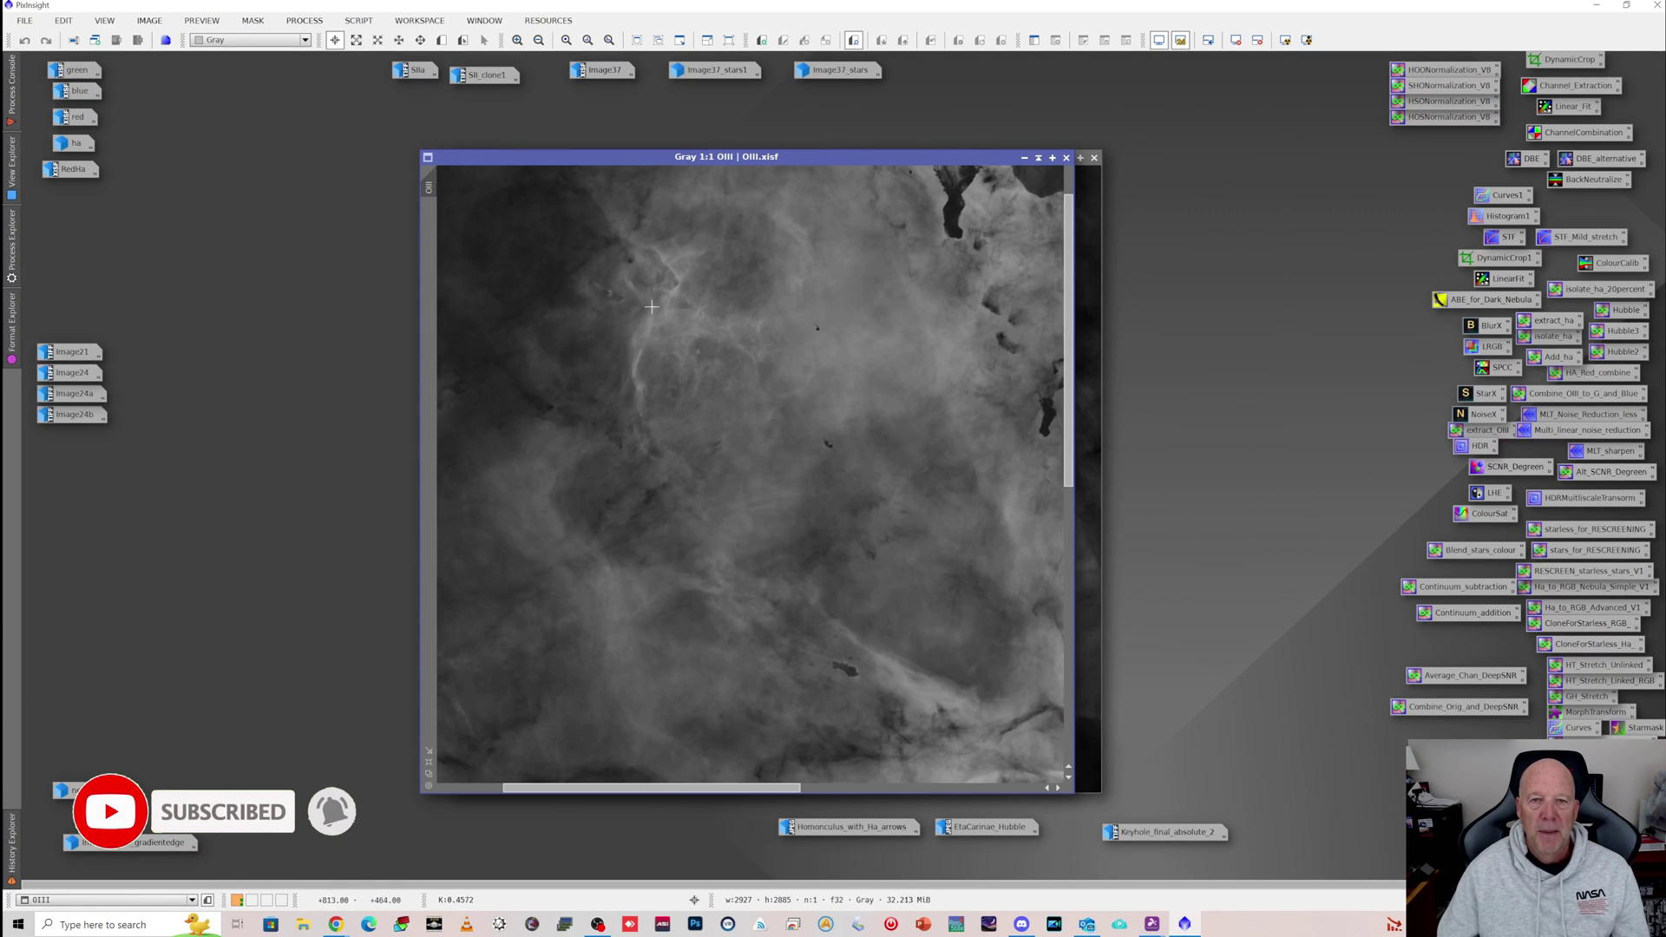
pyautogui.scroll(-1, 717, 383)
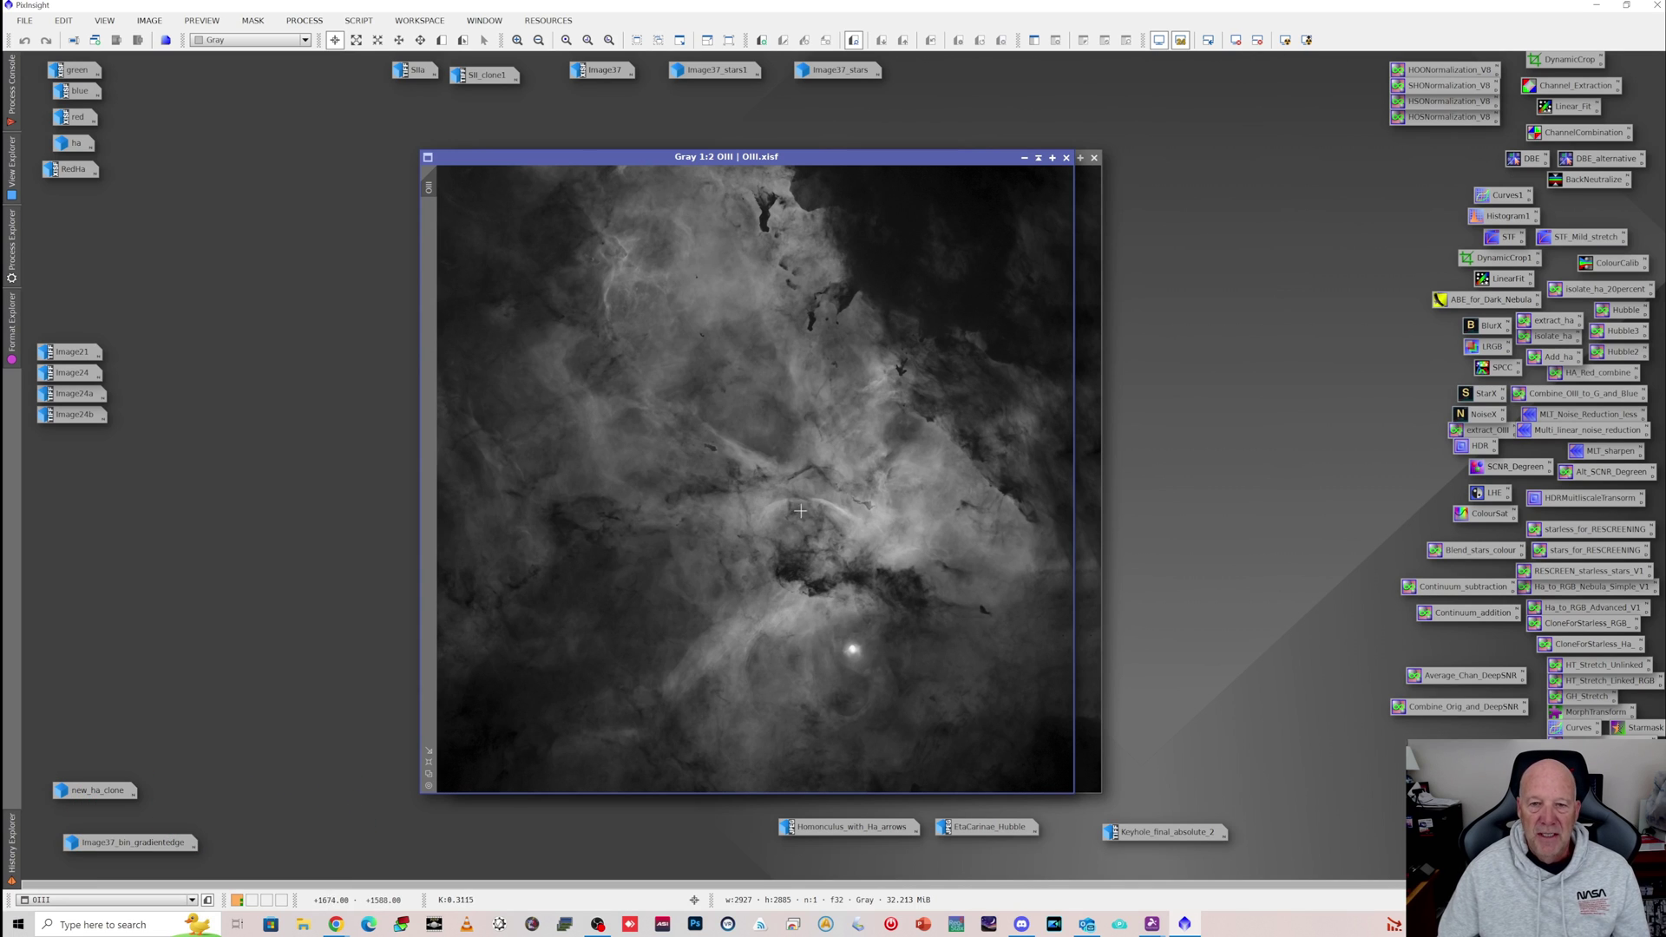
# Open the SIIa image and zoom in and out to inspect it
pyautogui.doubleClick(413, 70)
pyautogui.scroll(-1, 826, 383)
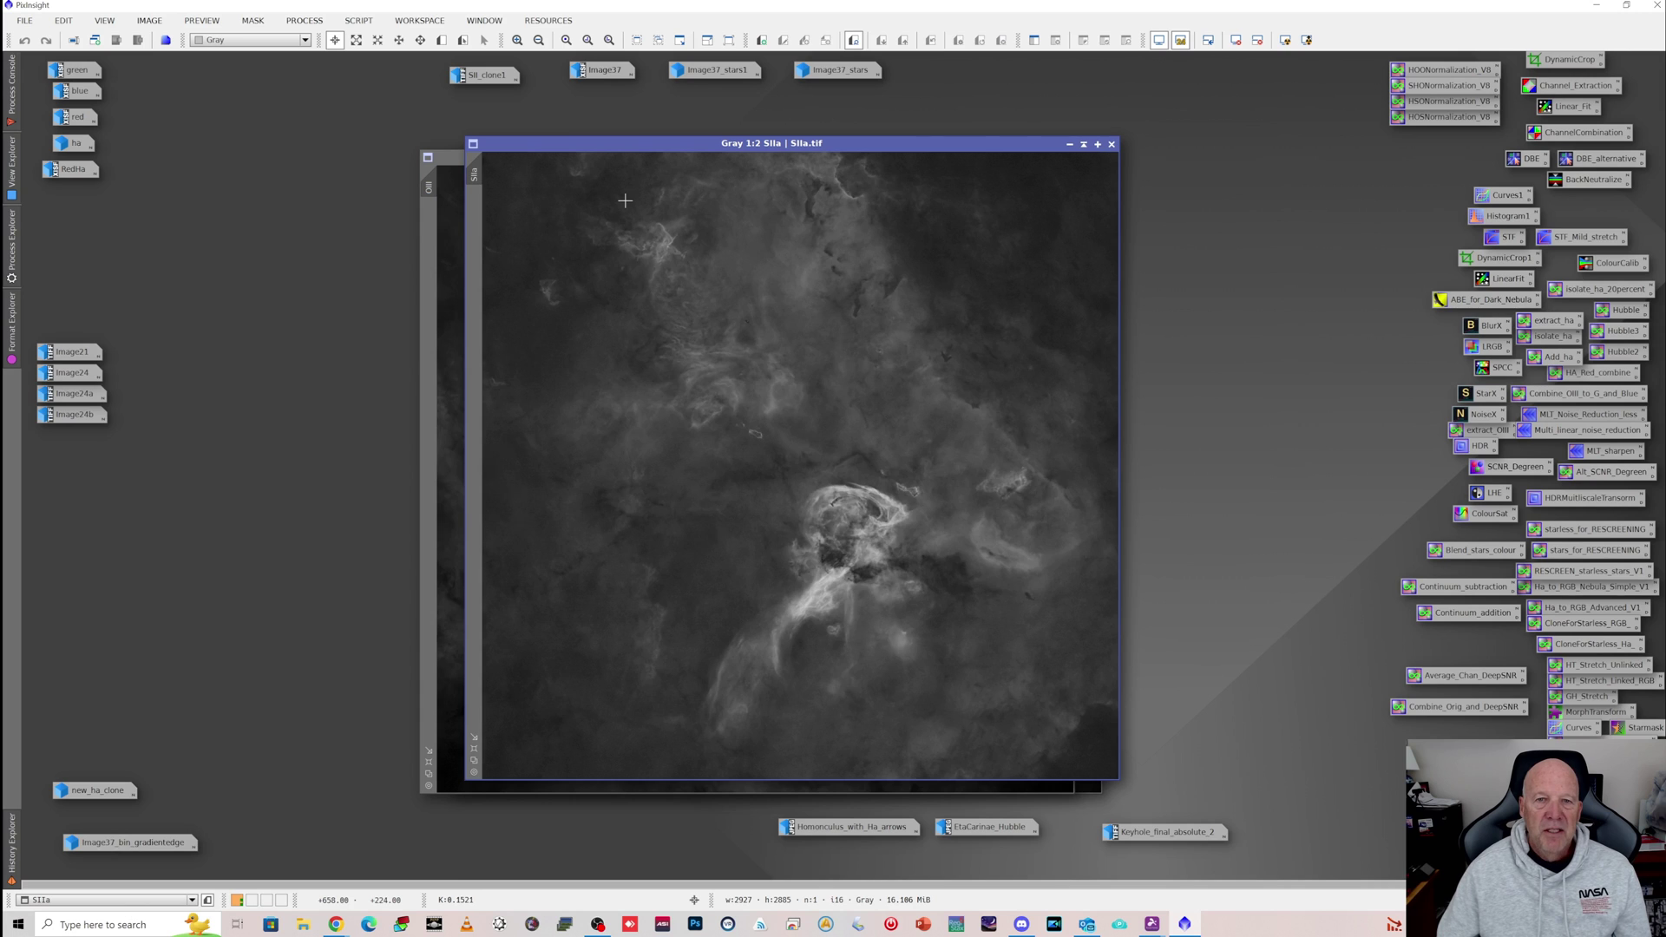
pyautogui.scroll(1, 625, 201)
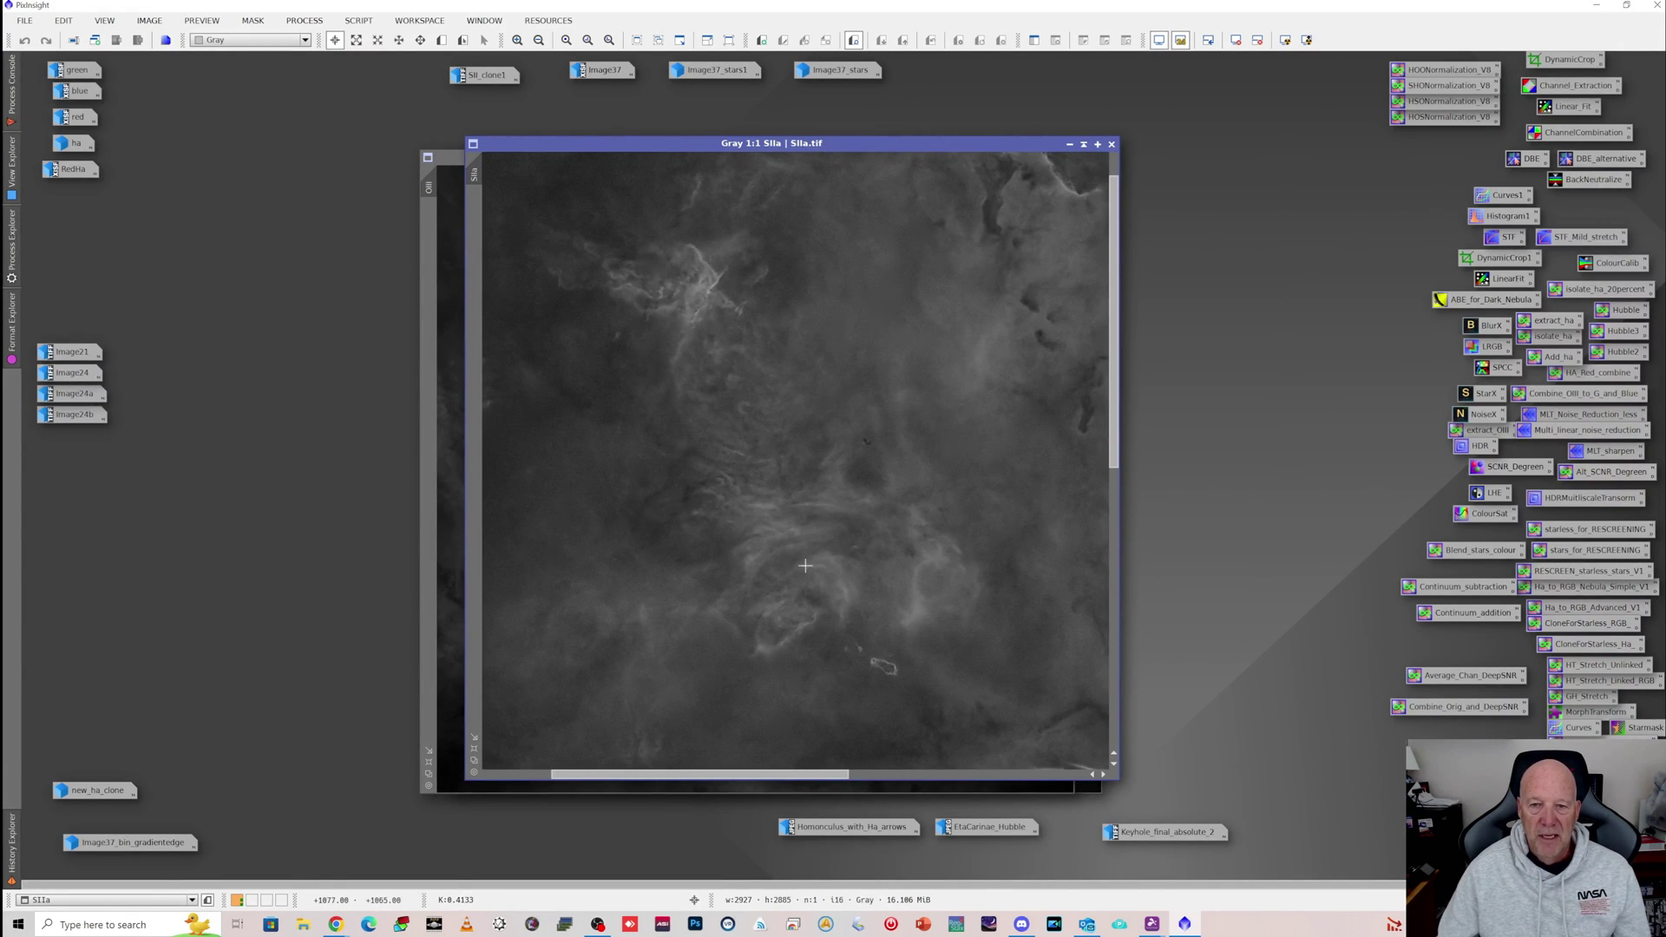
pyautogui.scroll(1, 885, 503)
pyautogui.scroll(-1, 867, 539)
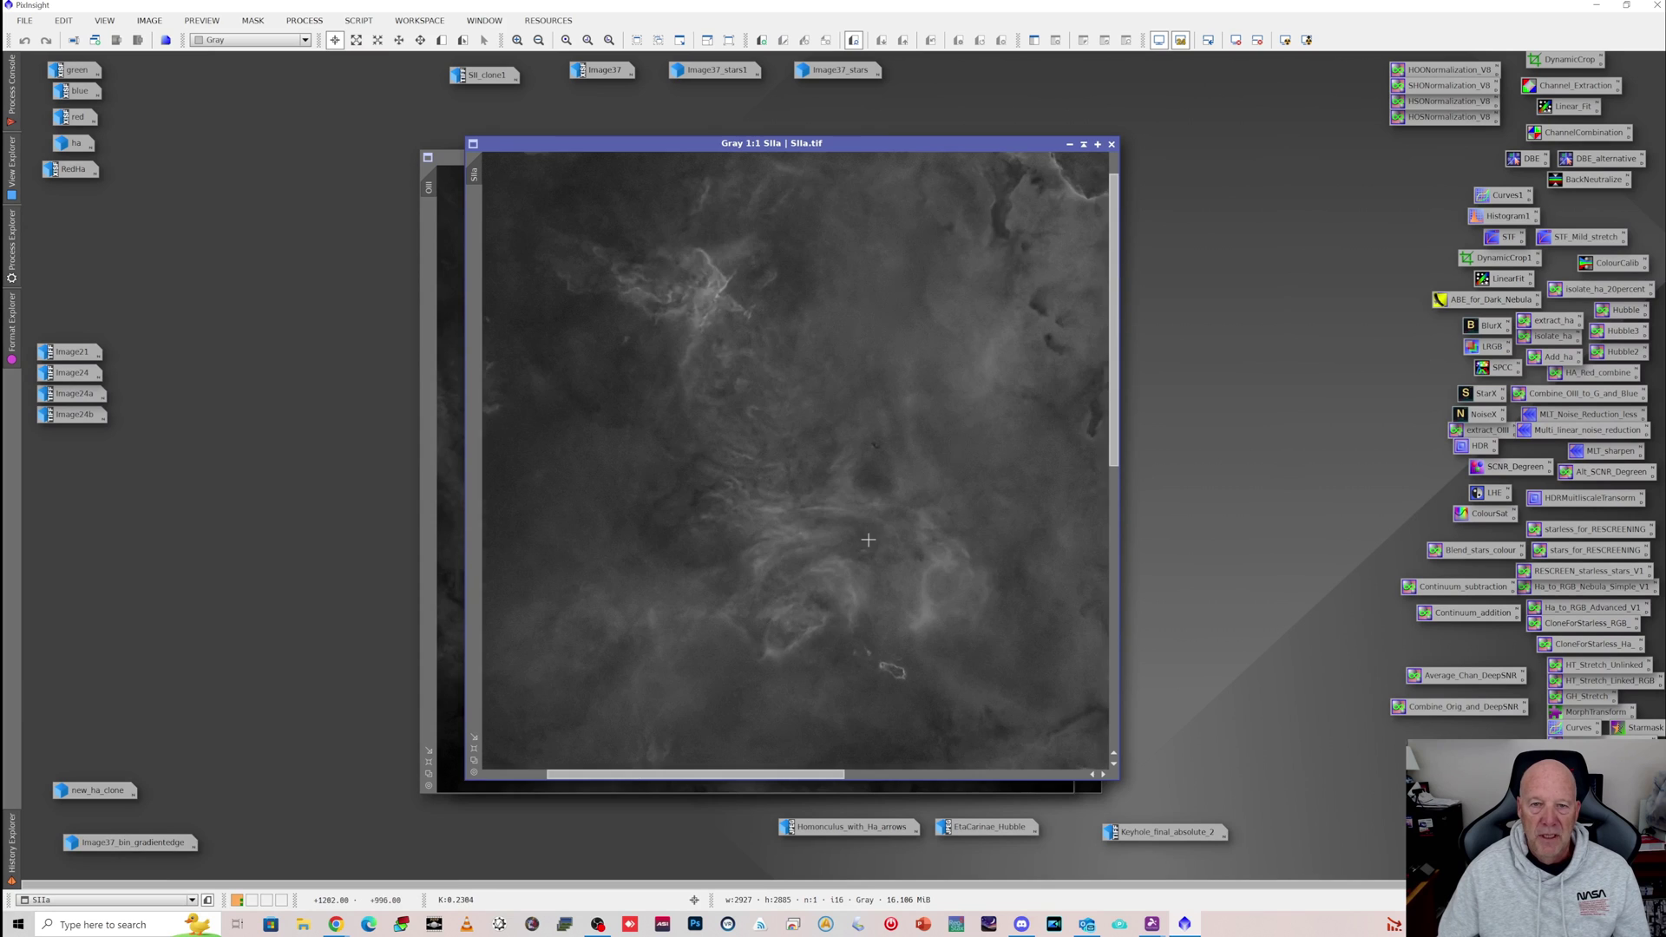
pyautogui.scroll(-2, 879, 538)
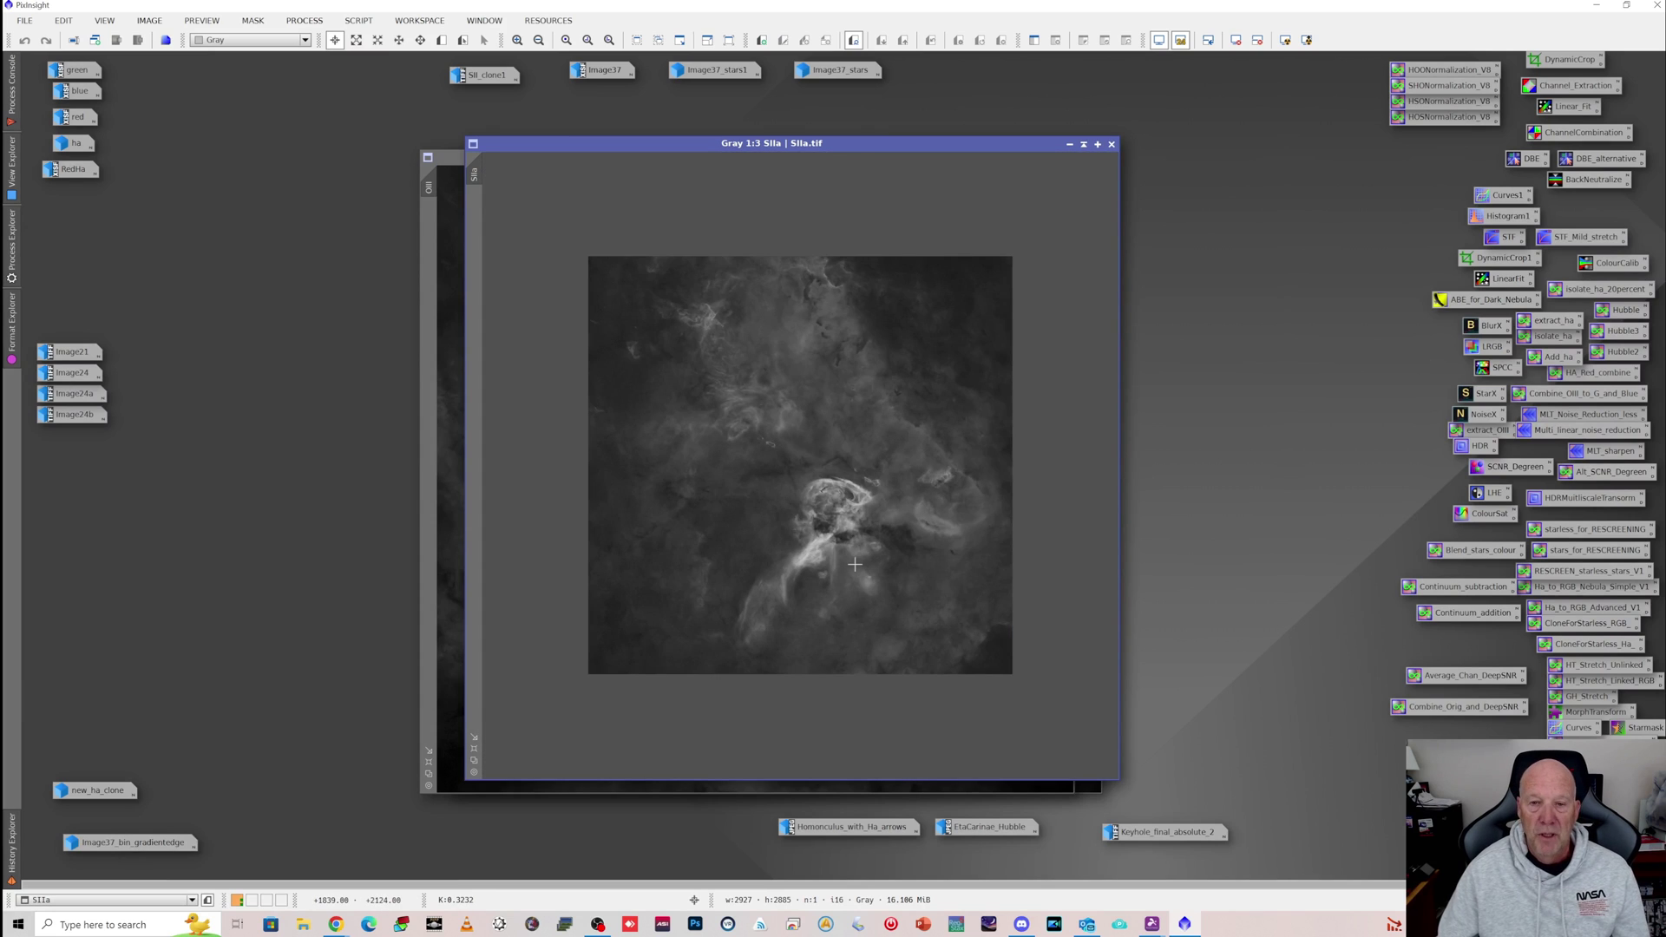
pyautogui.scroll(1, 853, 560)
pyautogui.scroll(1, 855, 527)
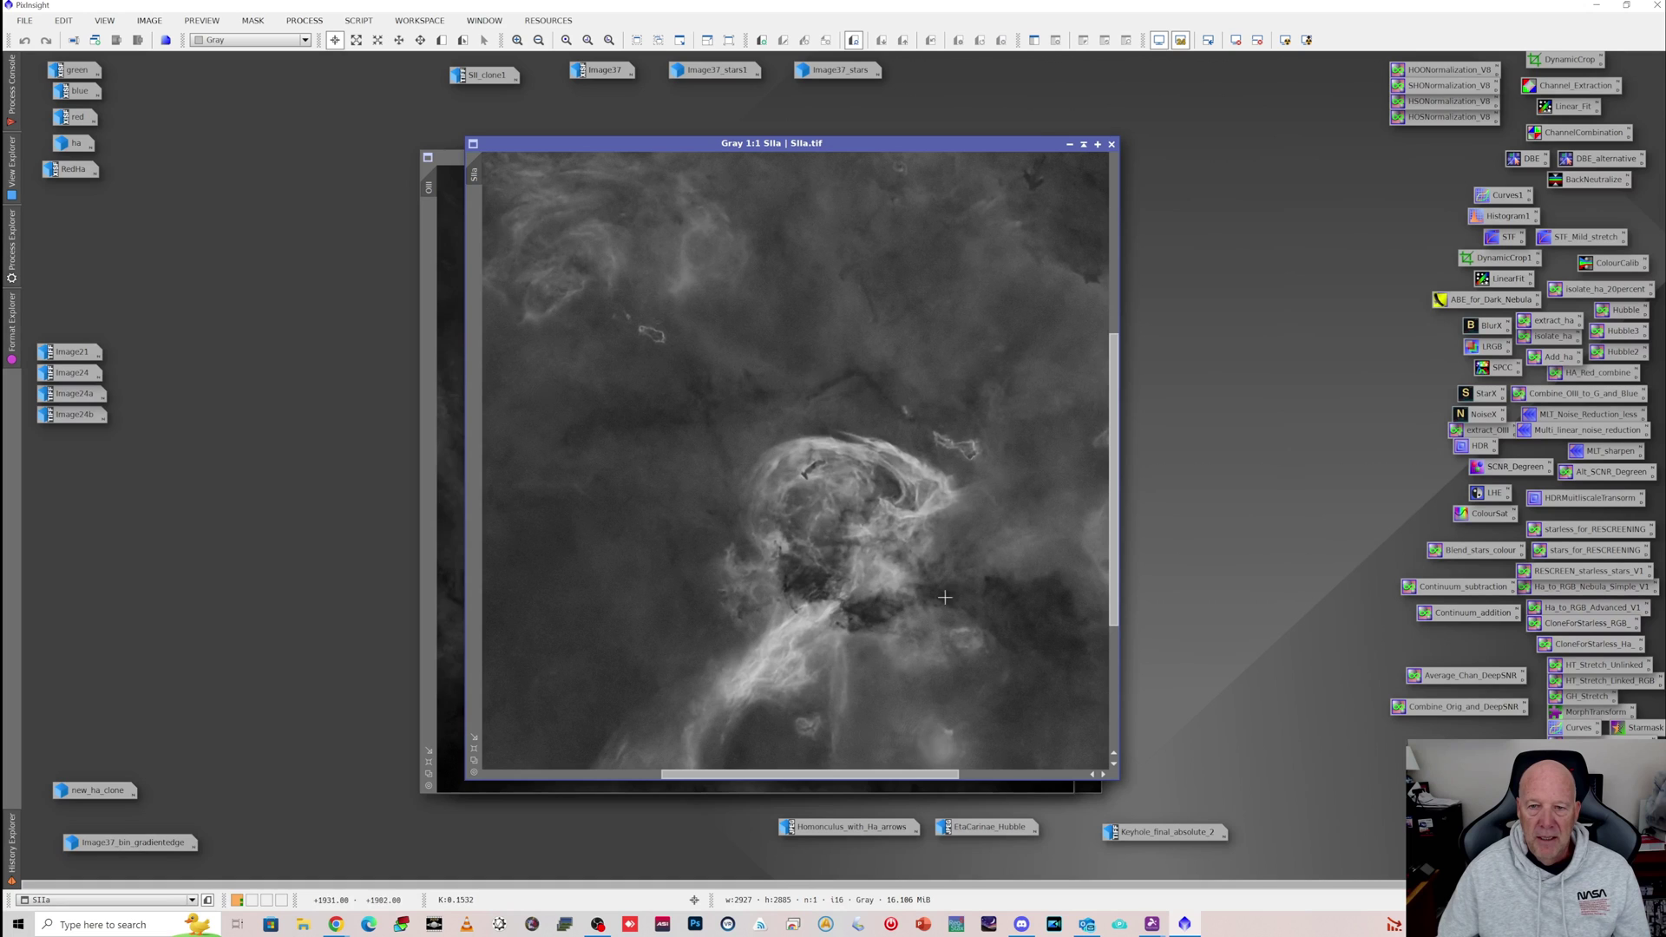
pyautogui.scroll(-1, 854, 613)
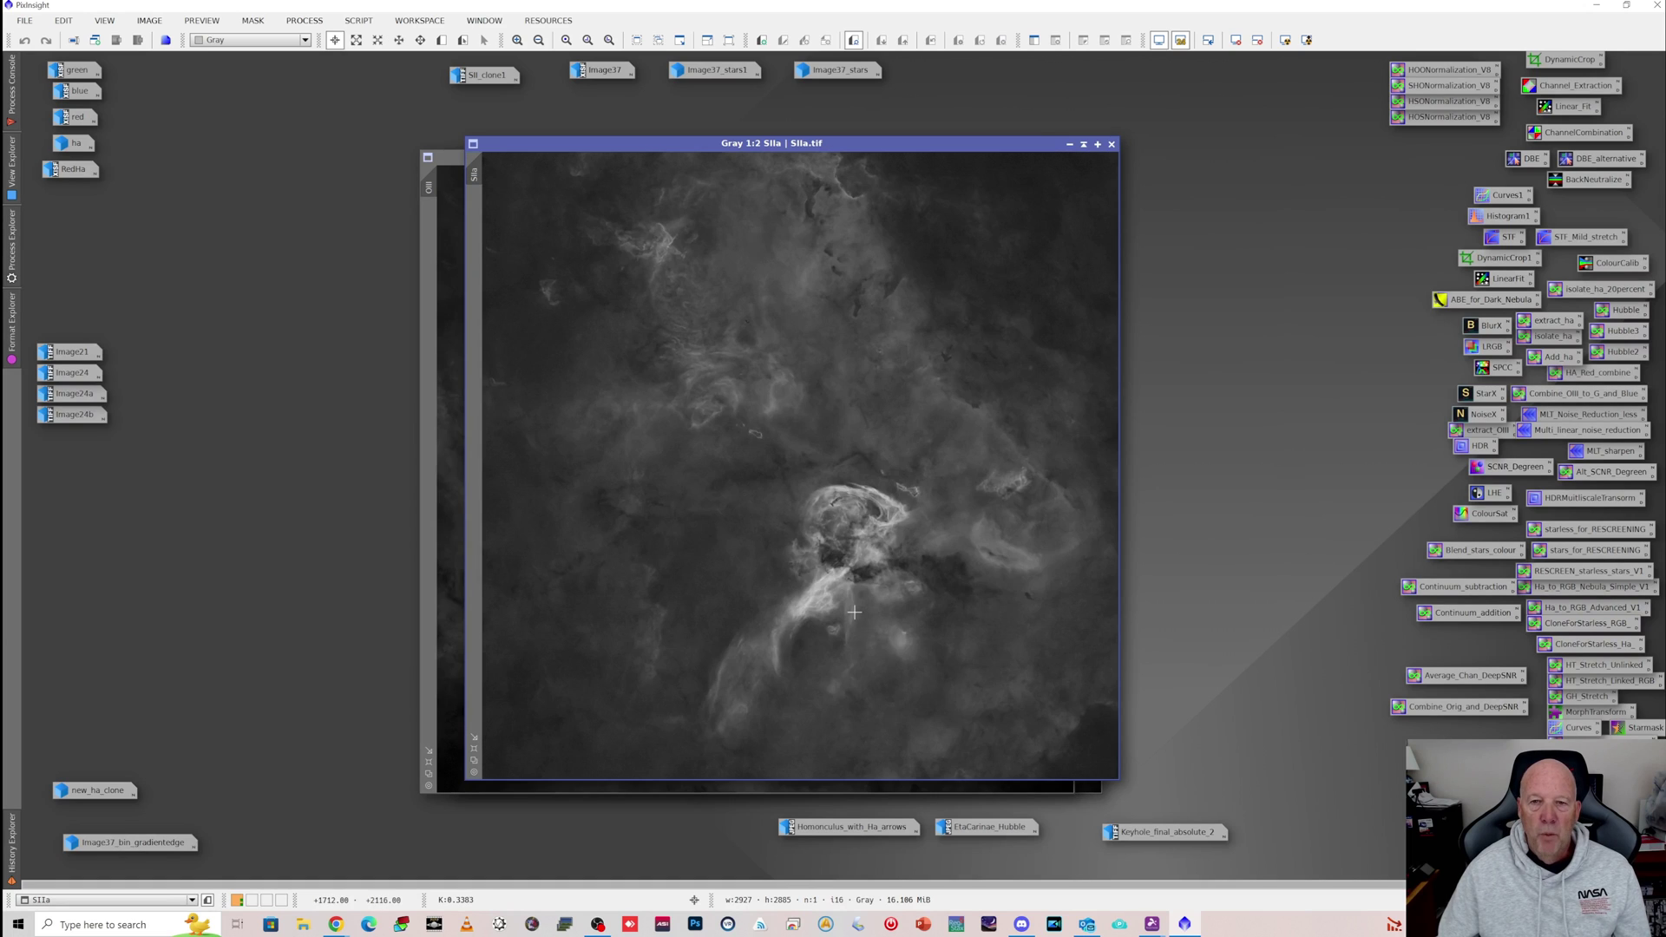
pyautogui.scroll(-1, 855, 613)
pyautogui.scroll(1, 849, 609)
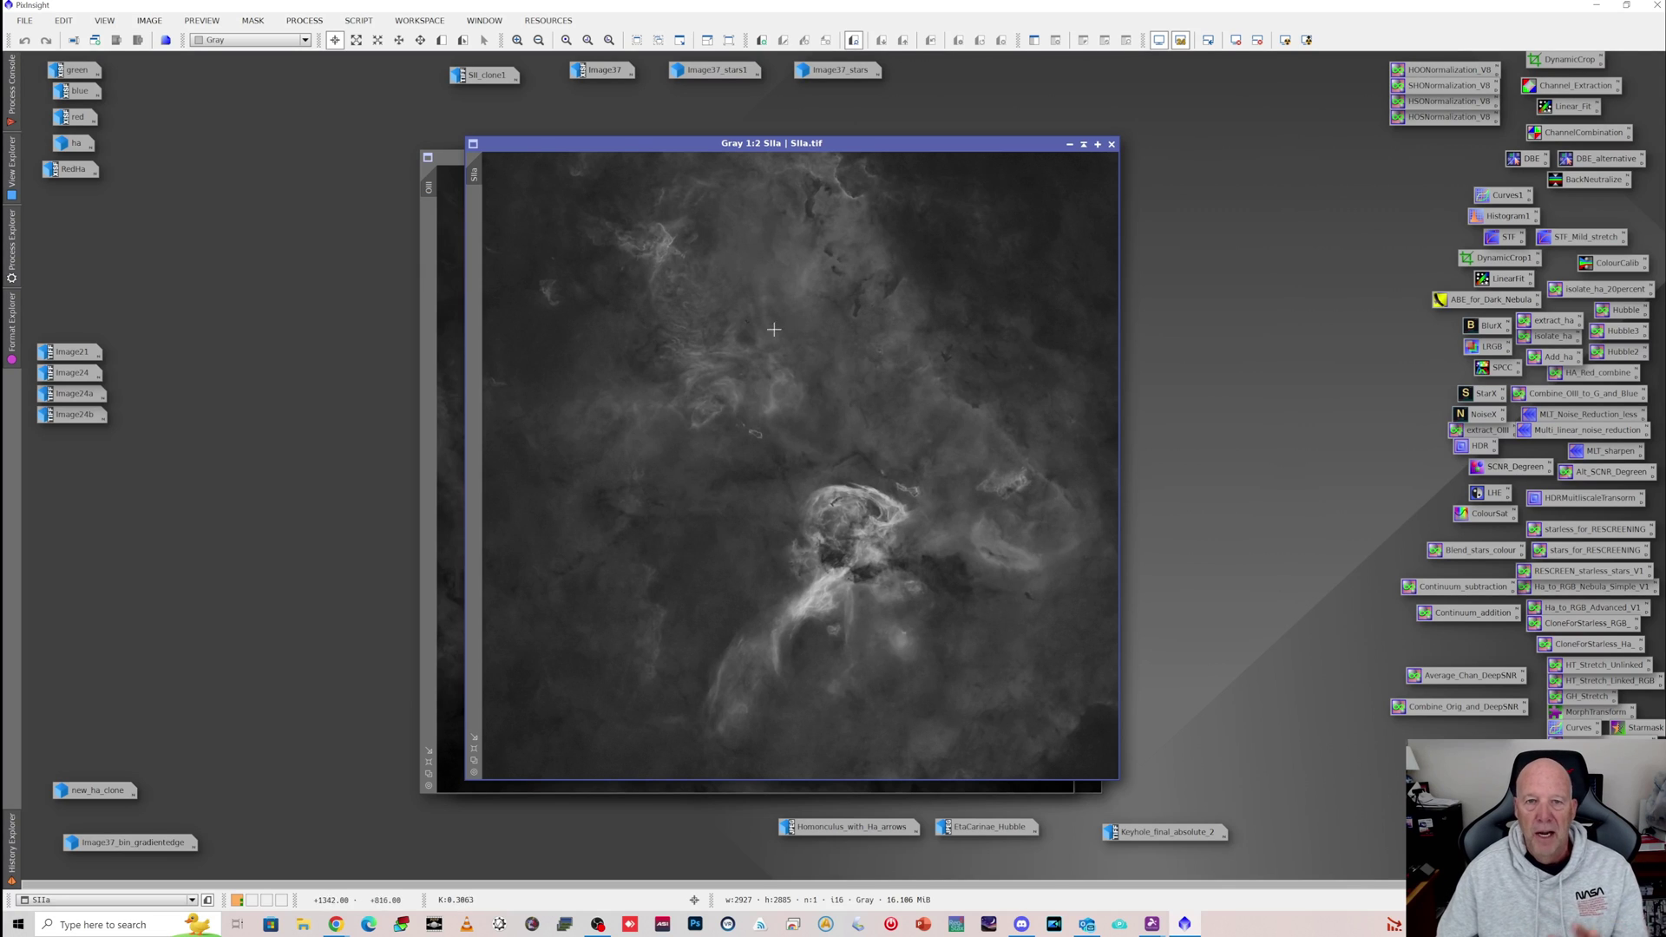
# Minimise the SIIa, OIII and Ha images to icons
pyautogui.click(1069, 145)
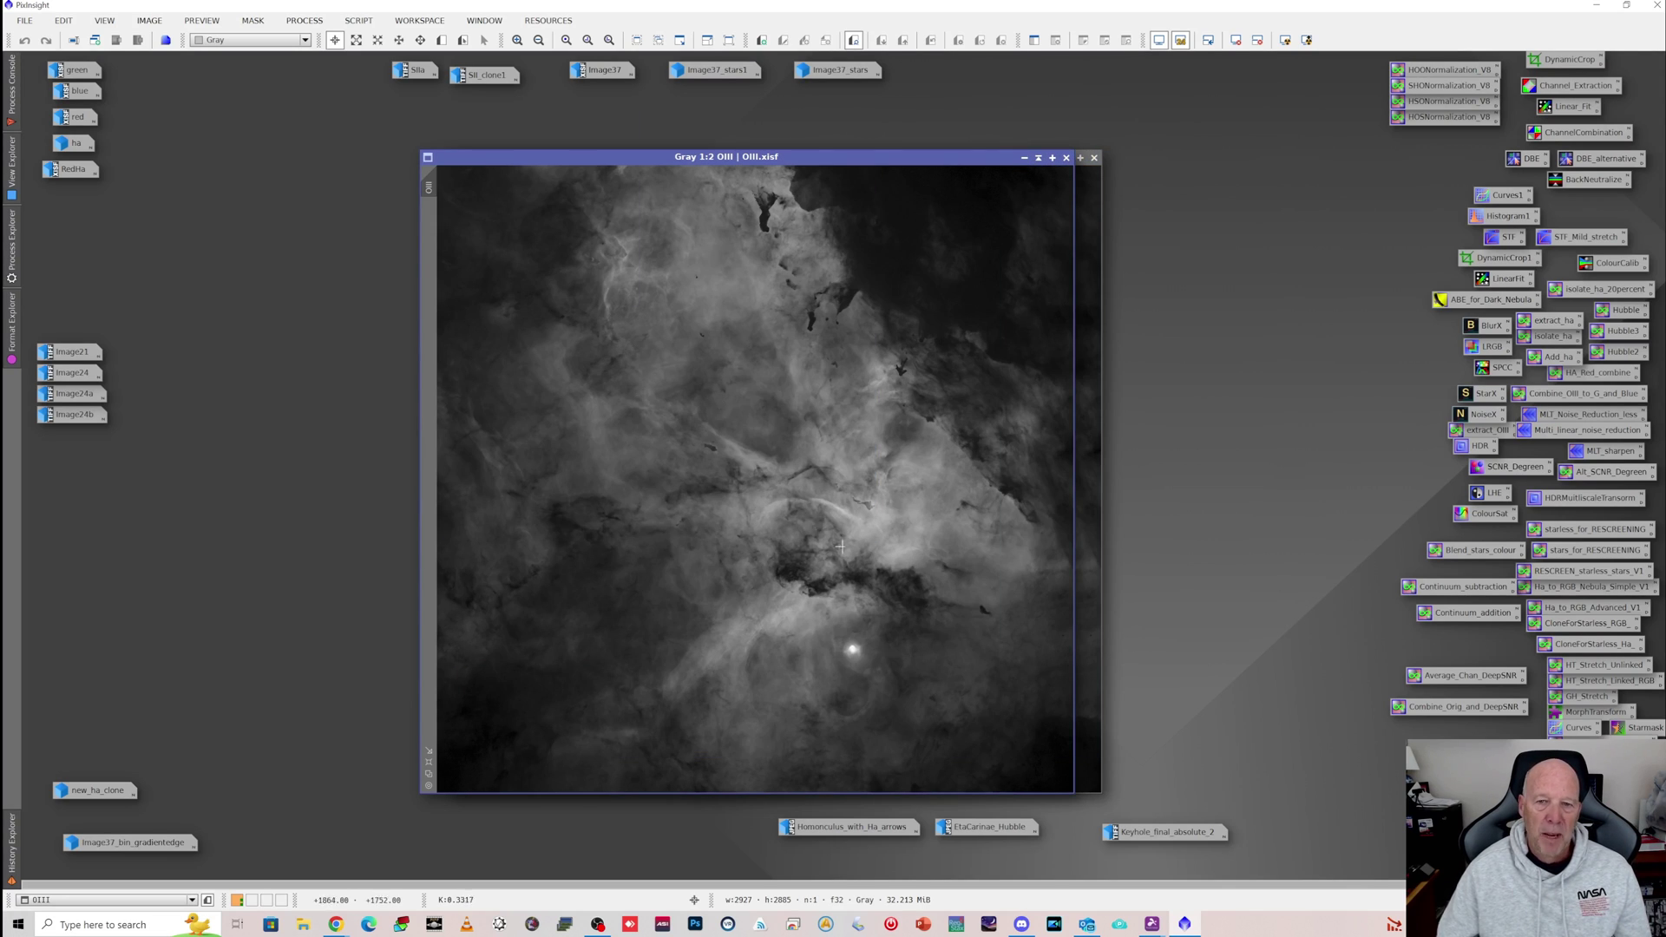
pyautogui.click(1025, 158)
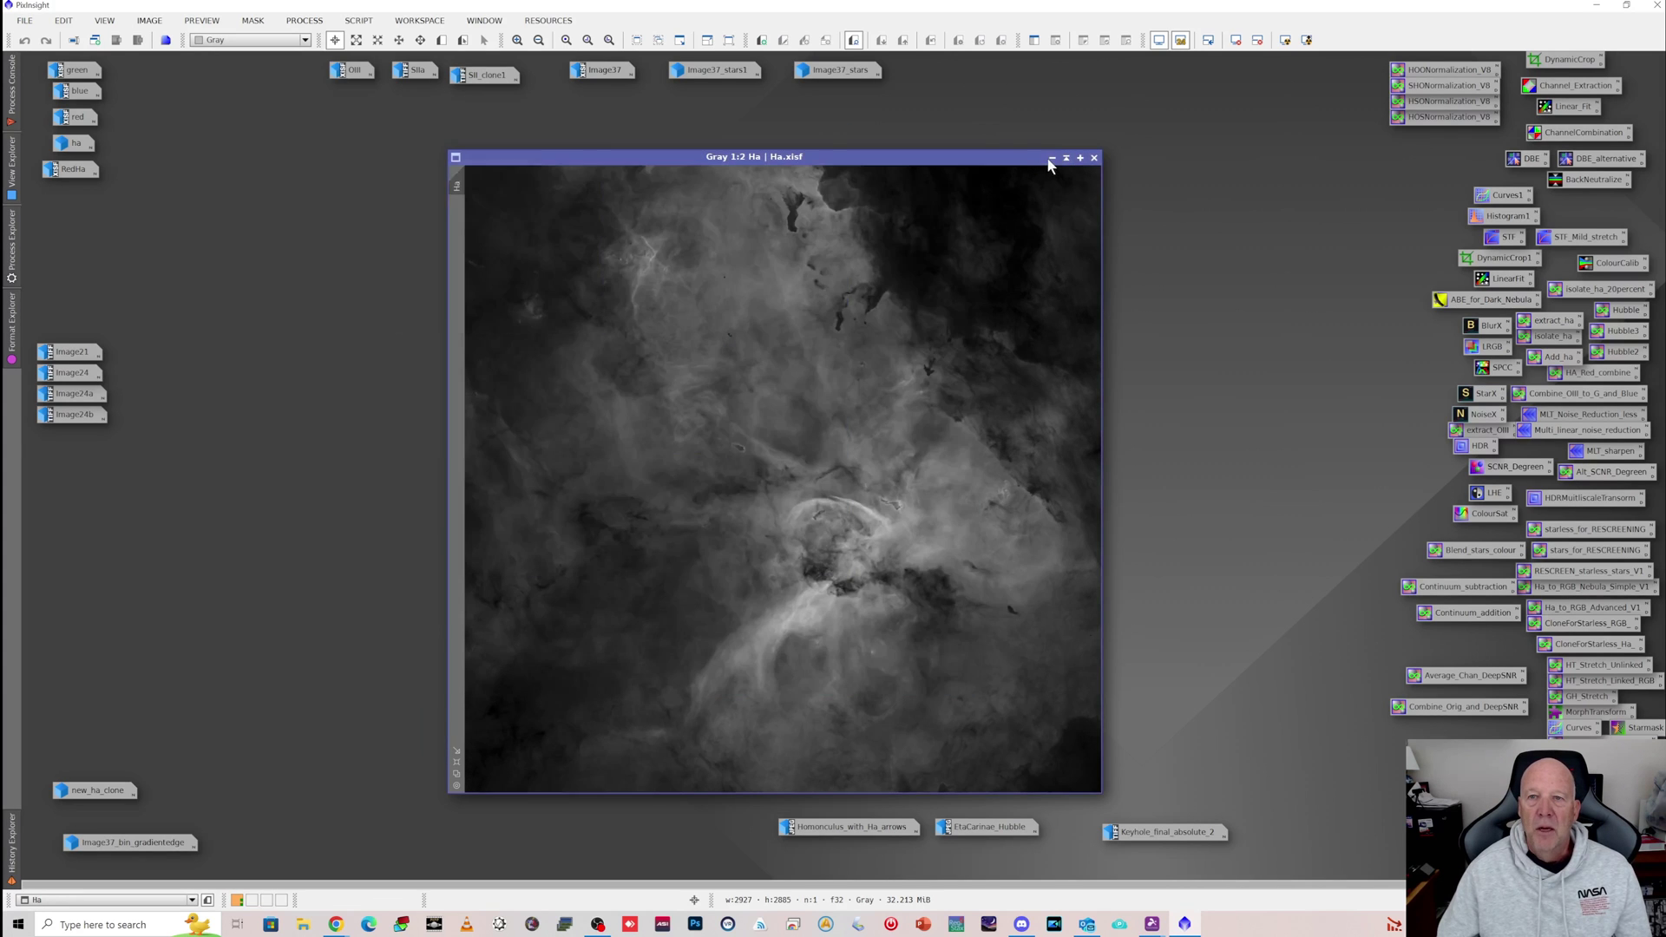
pyautogui.click(1051, 159)
# Open SII_clone1, zoom in briefly, then minimise it to an icon
pyautogui.doubleClick(486, 75)
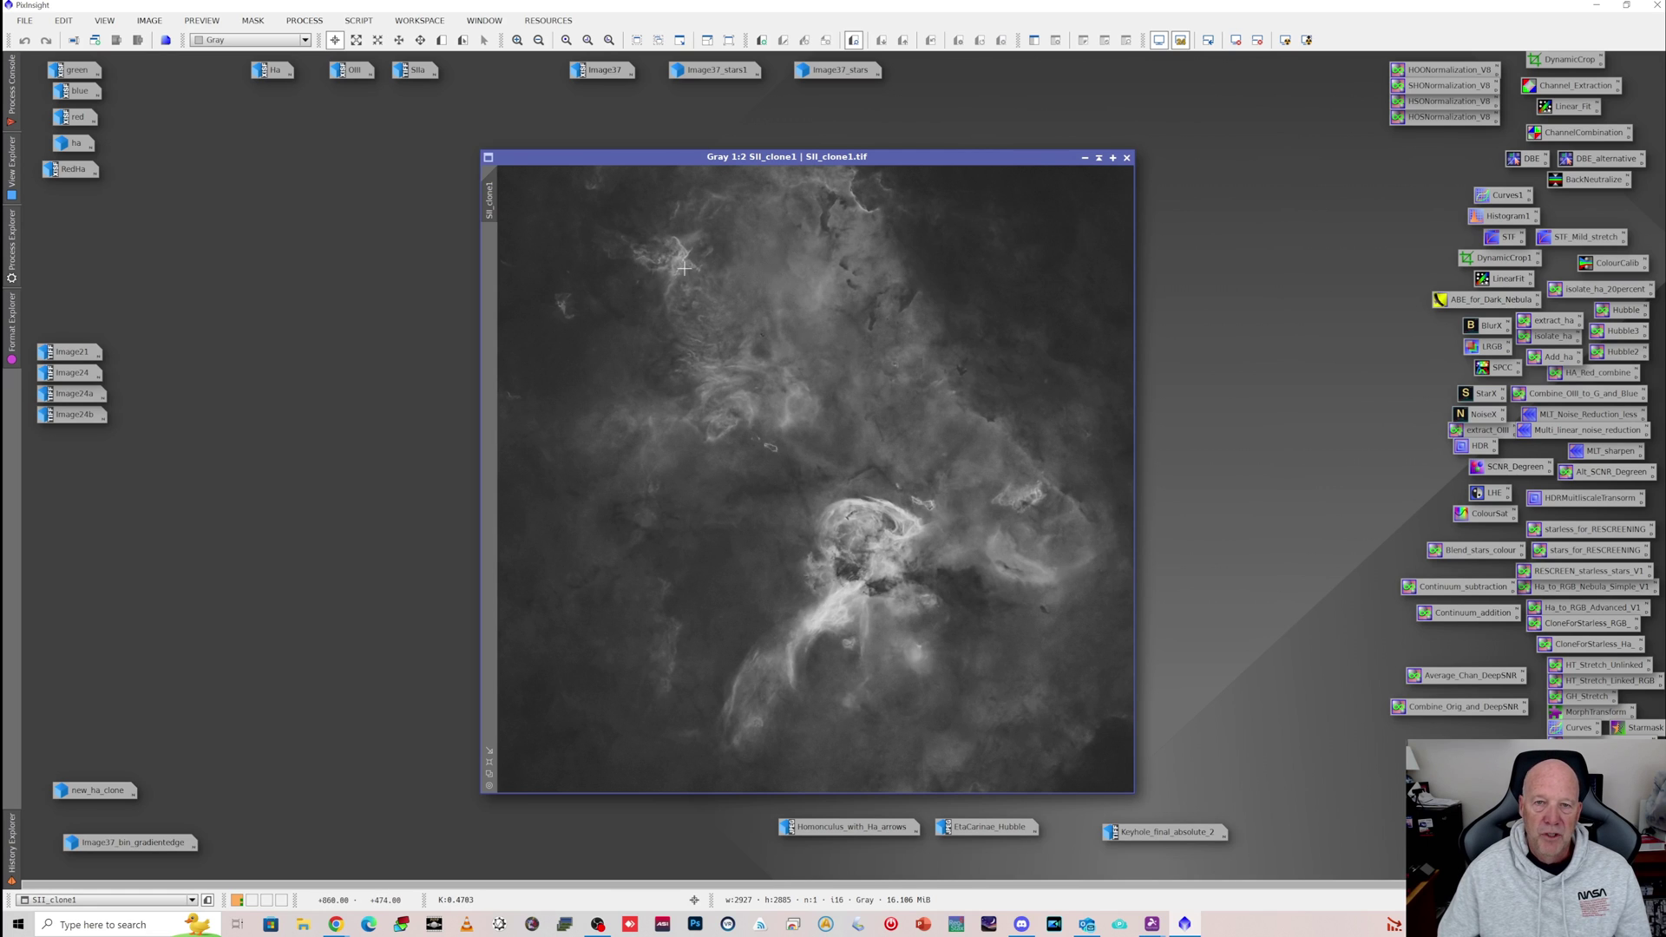
pyautogui.scroll(1, 685, 269)
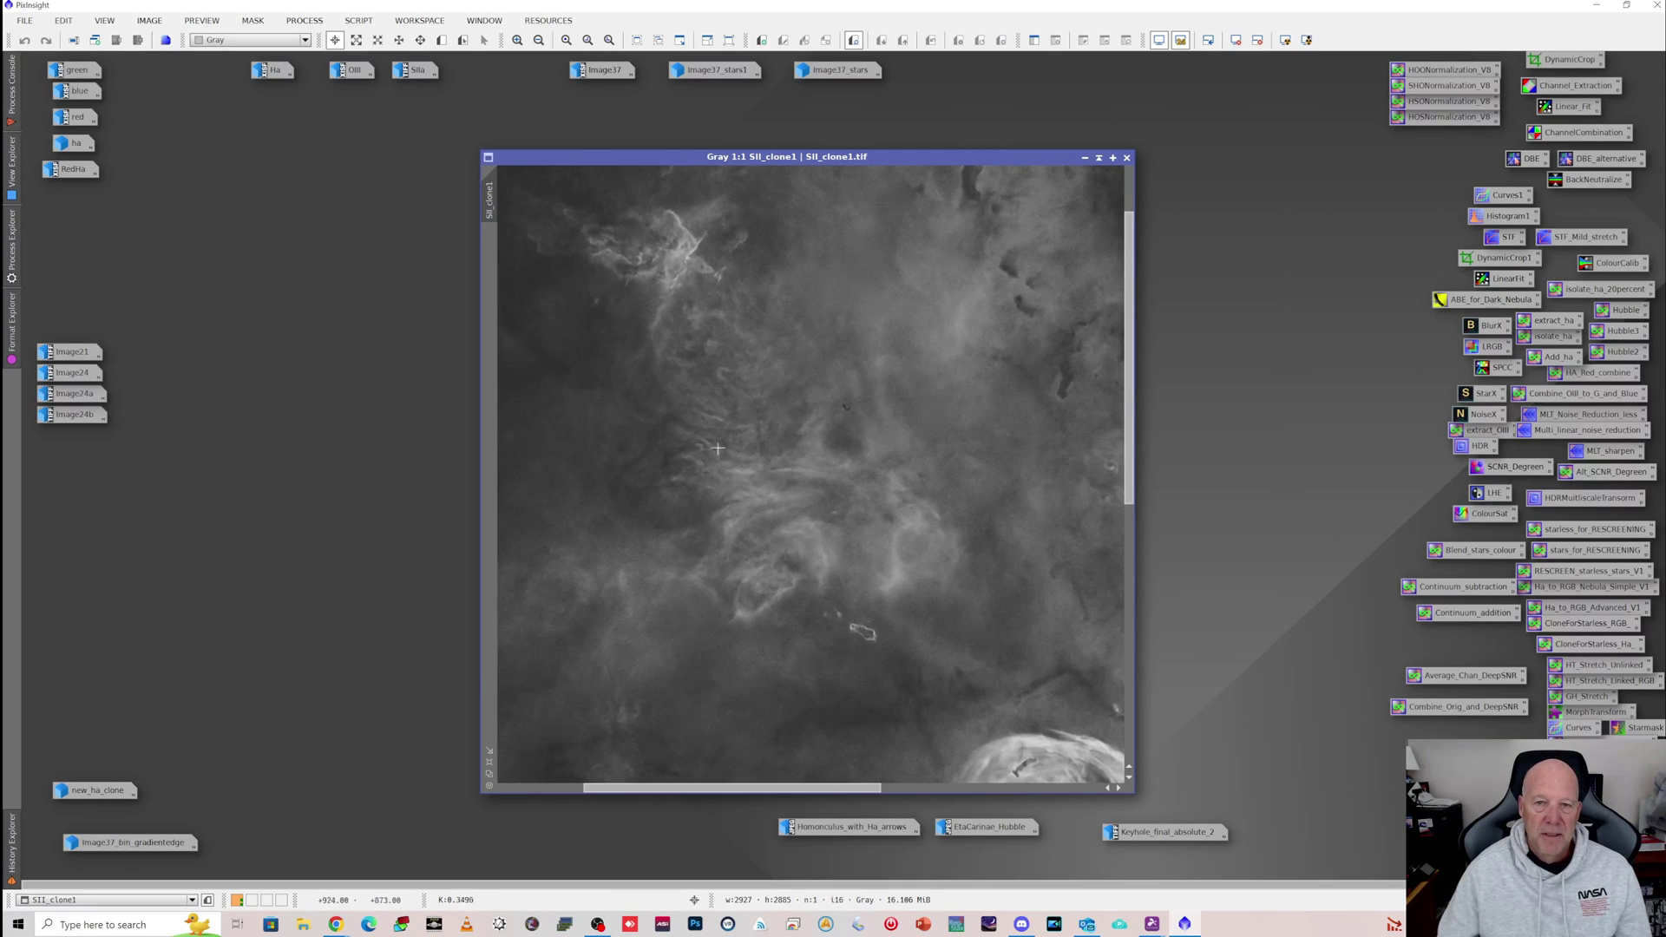
pyautogui.scroll(-1, 782, 416)
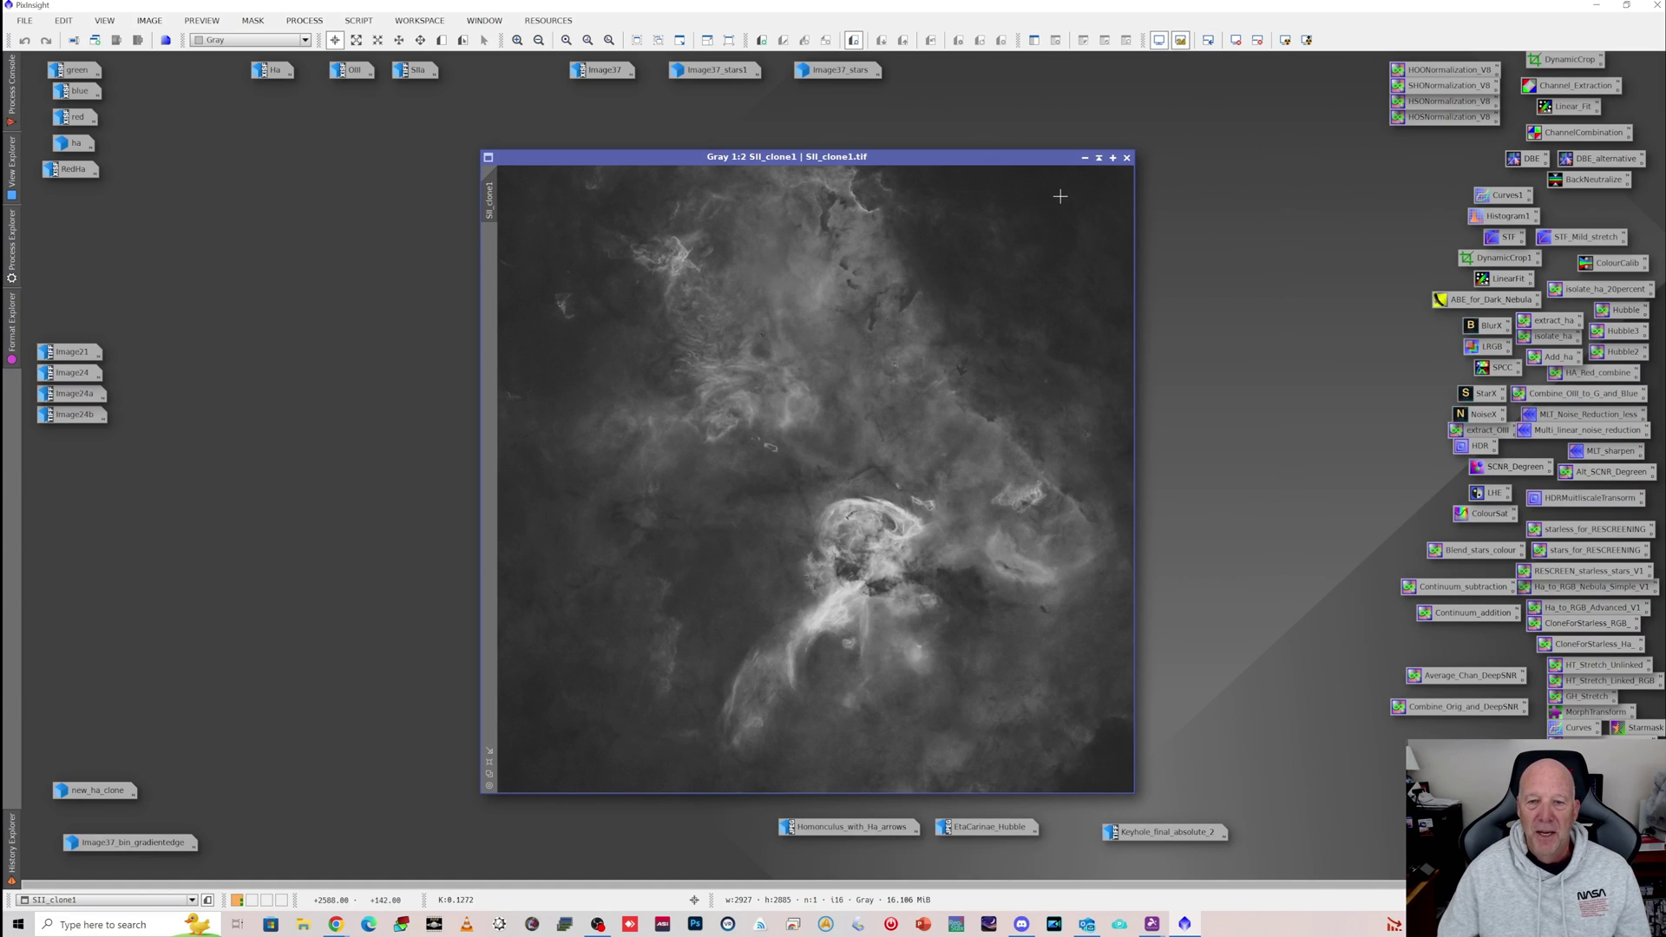
pyautogui.click(1085, 158)
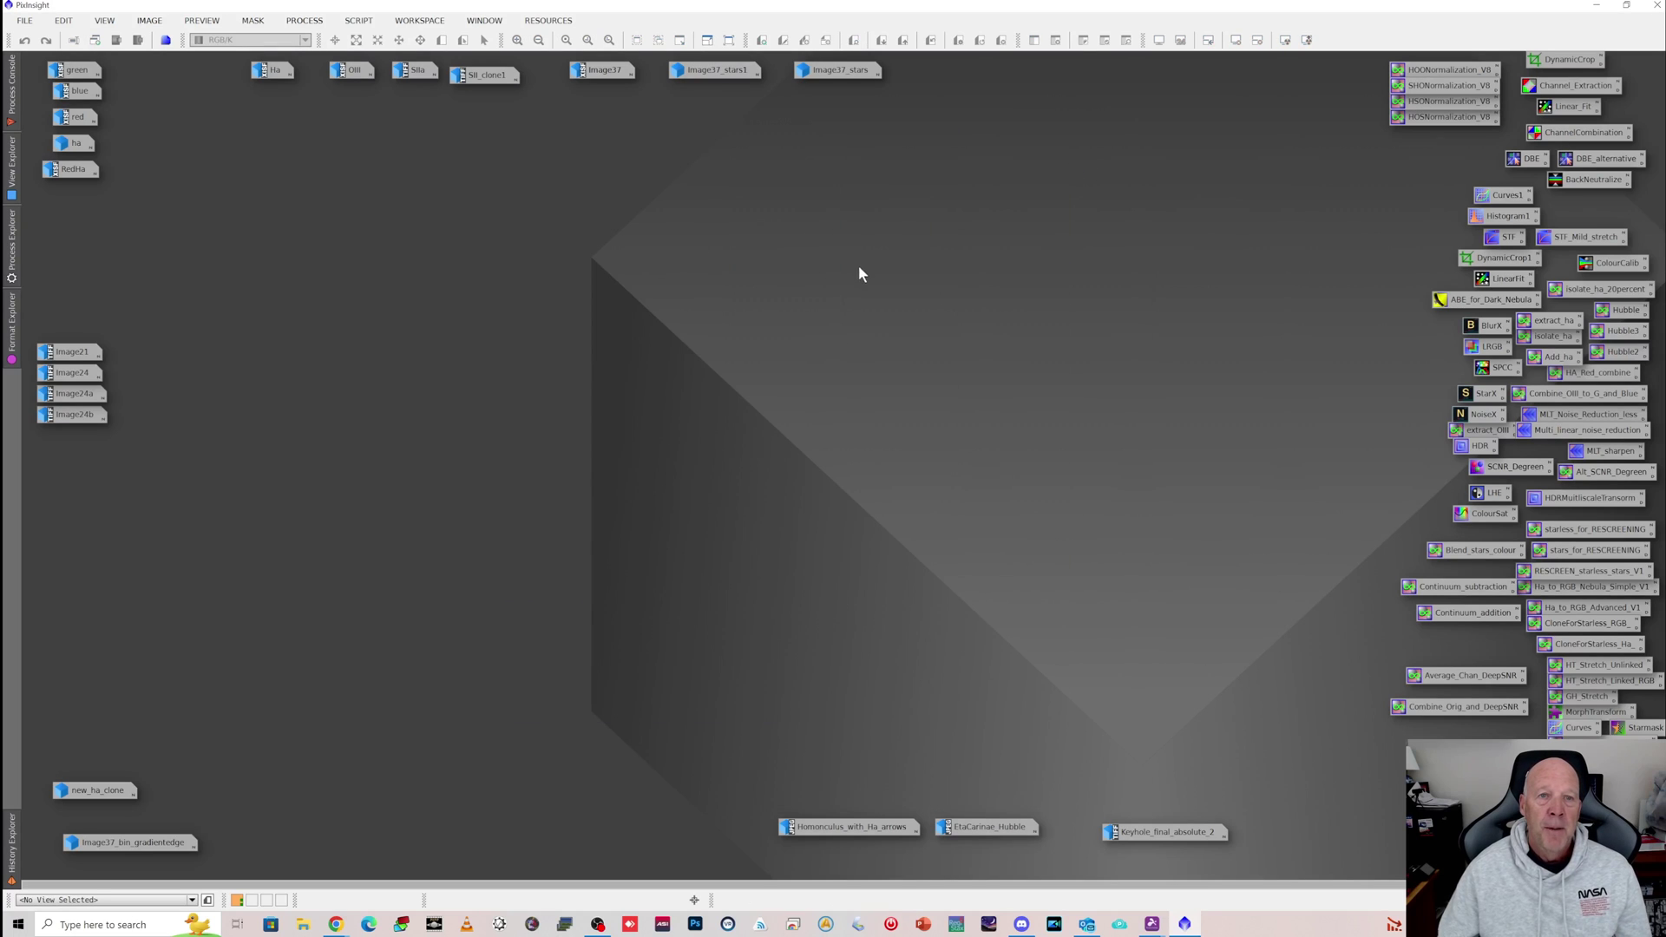
pyautogui.doubleClick(93, 359)
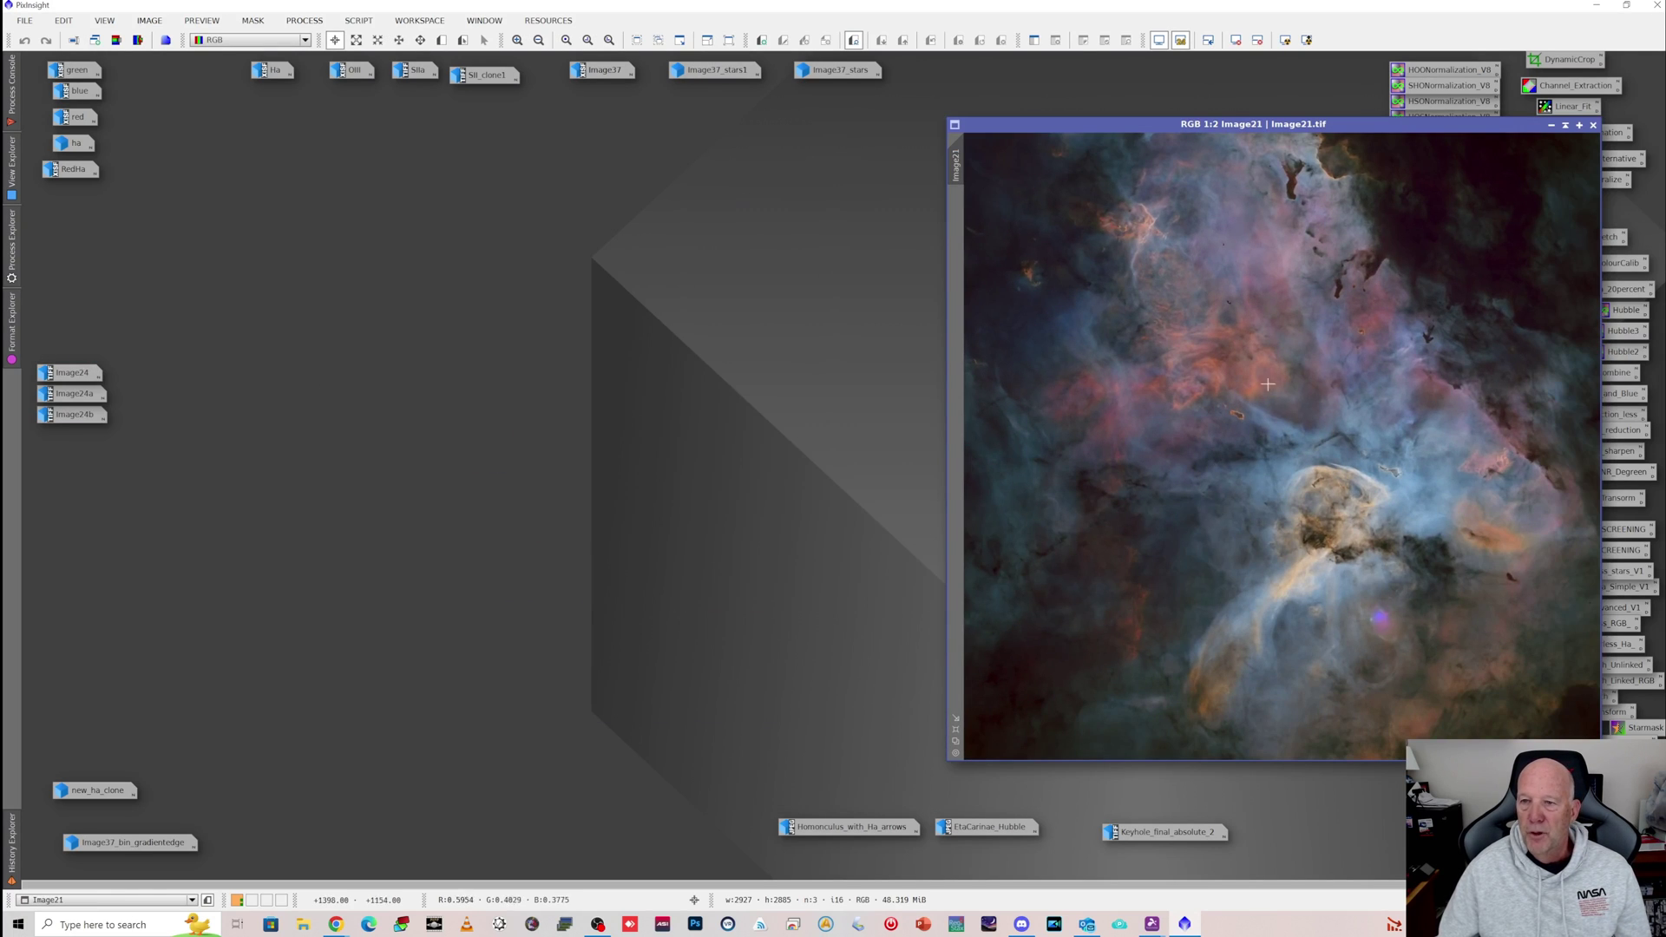
pyautogui.click(76, 375)
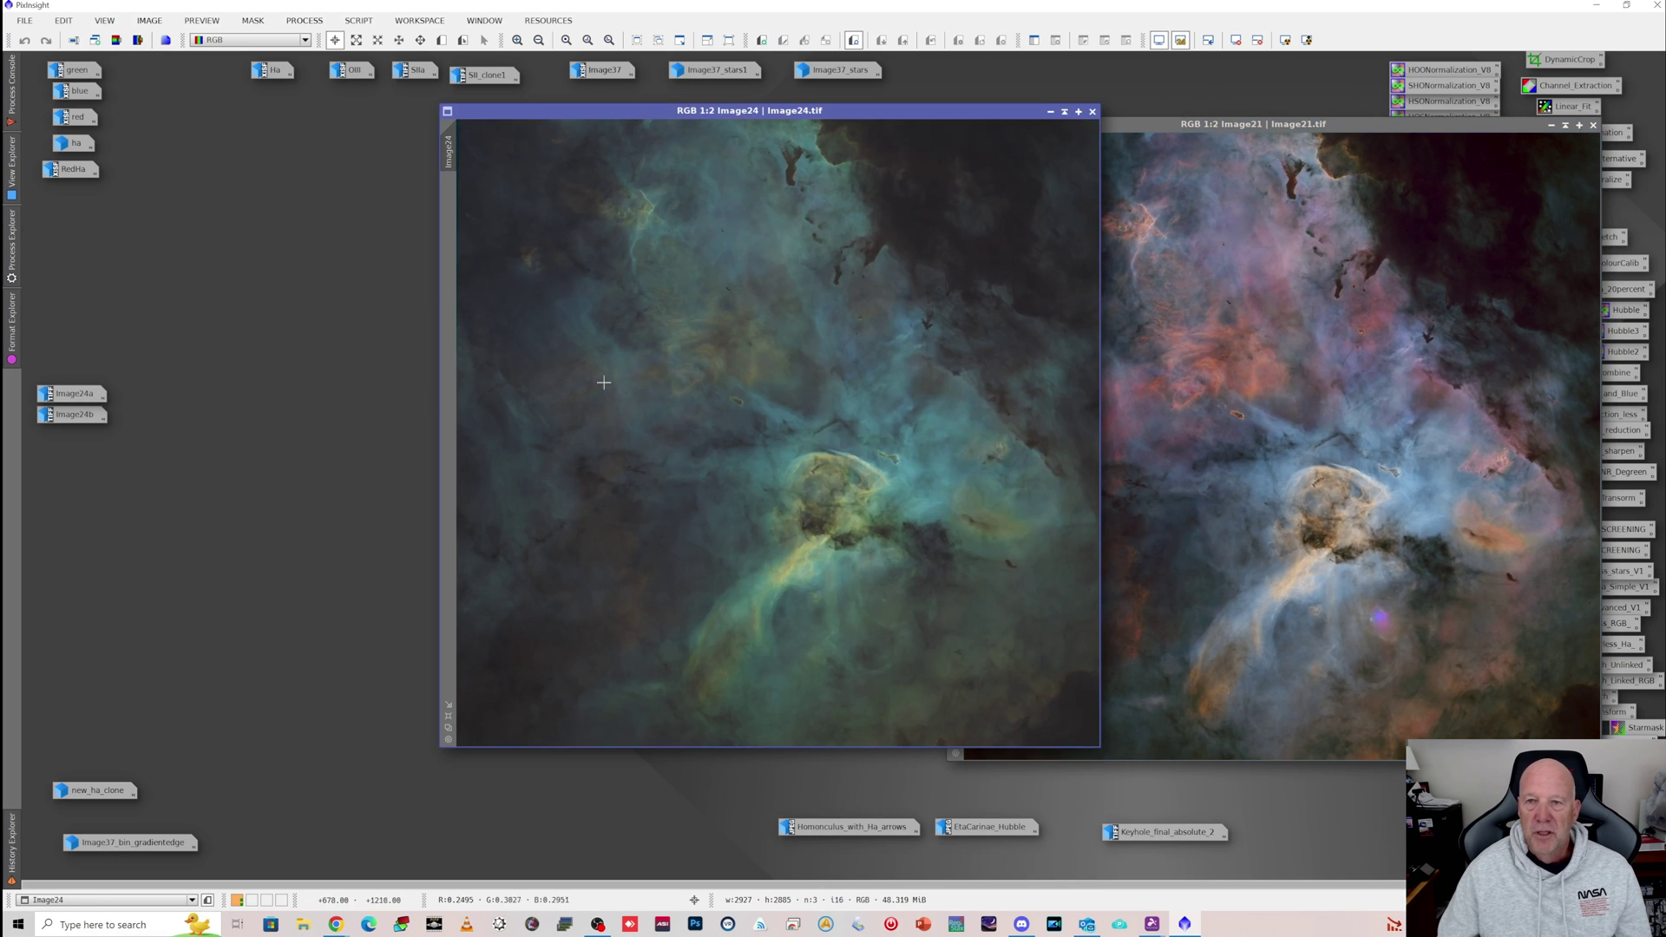
pyautogui.moveTo(813, 110); pyautogui.dragTo(1091, 116)
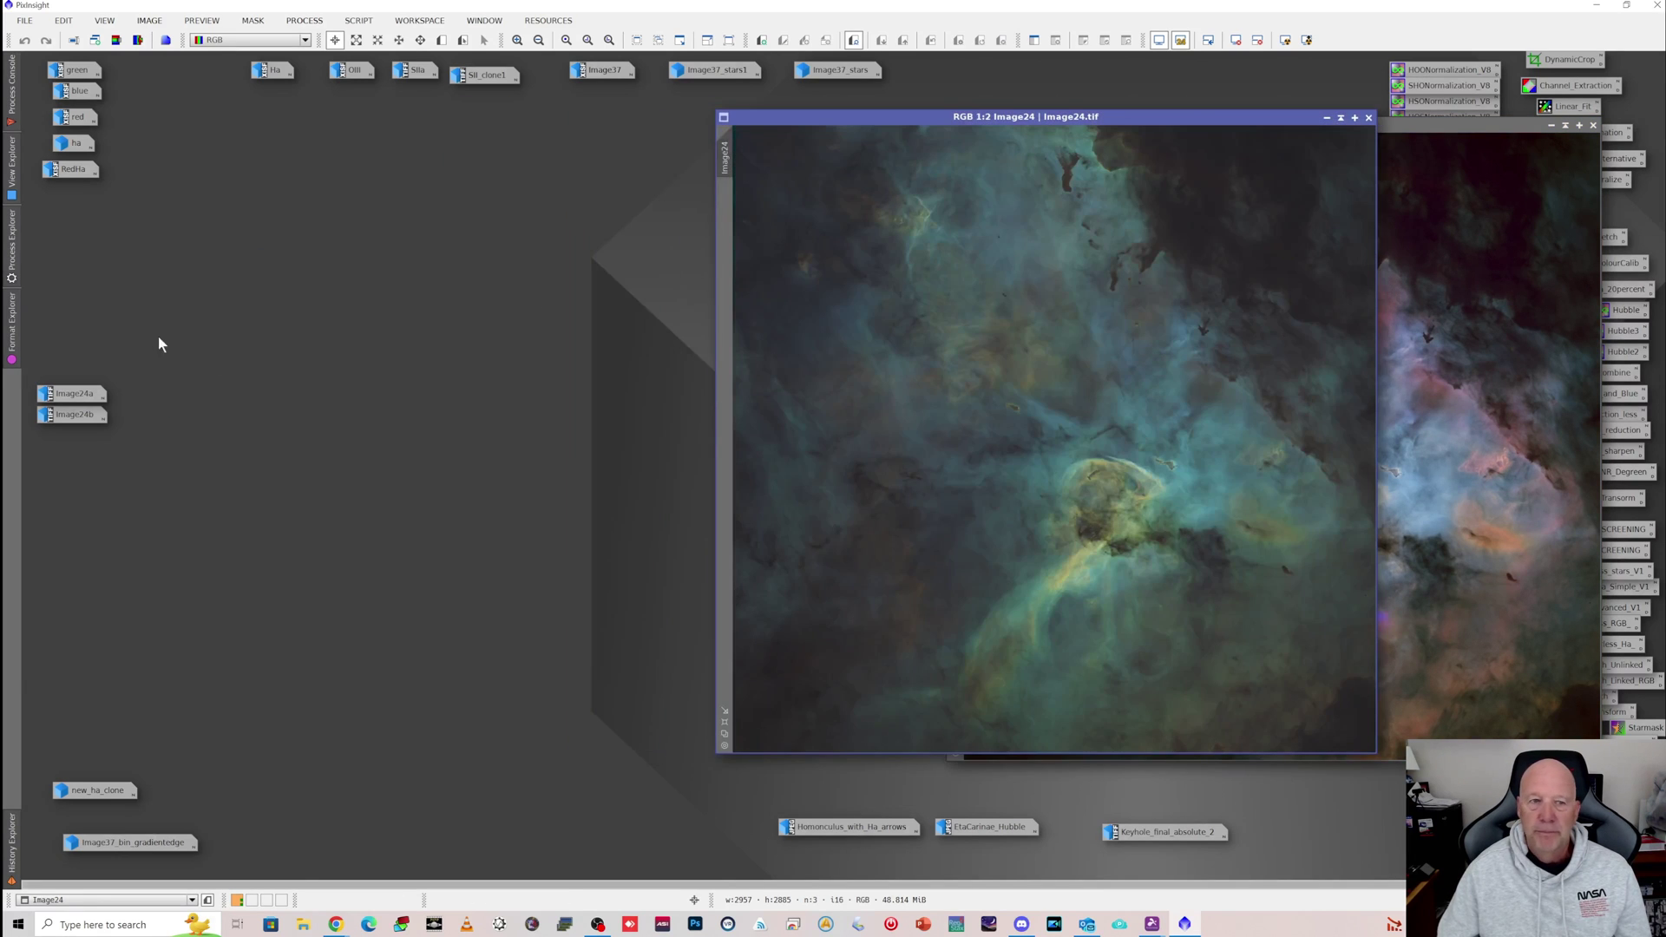
pyautogui.doubleClick(86, 398)
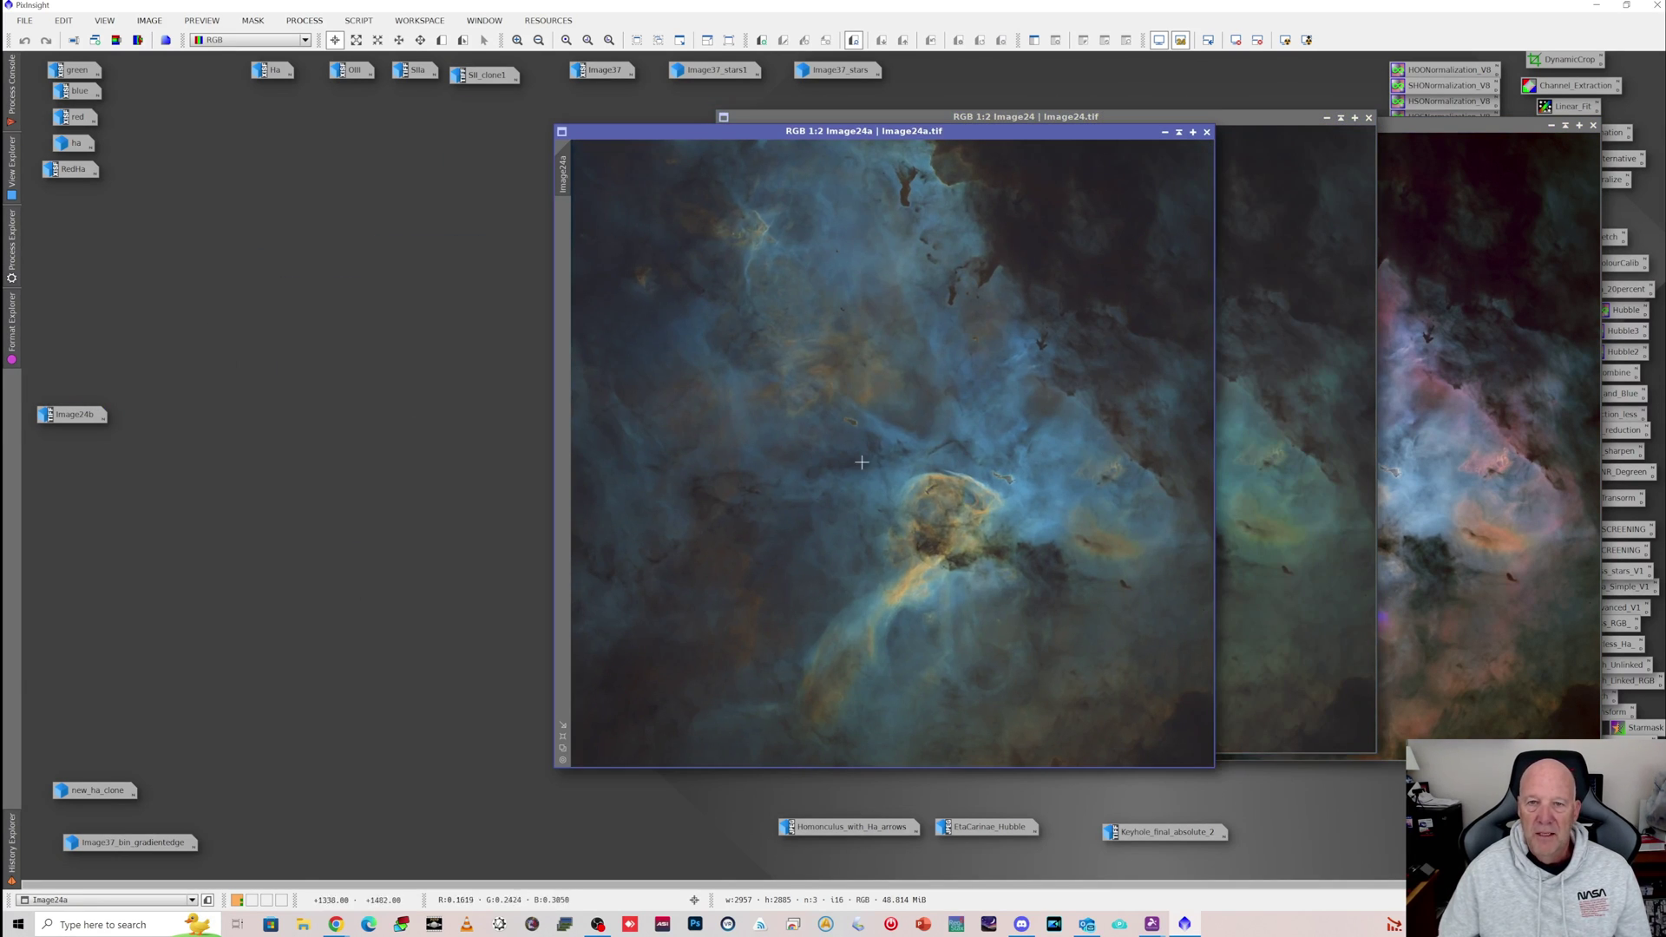
pyautogui.doubleClick(66, 415)
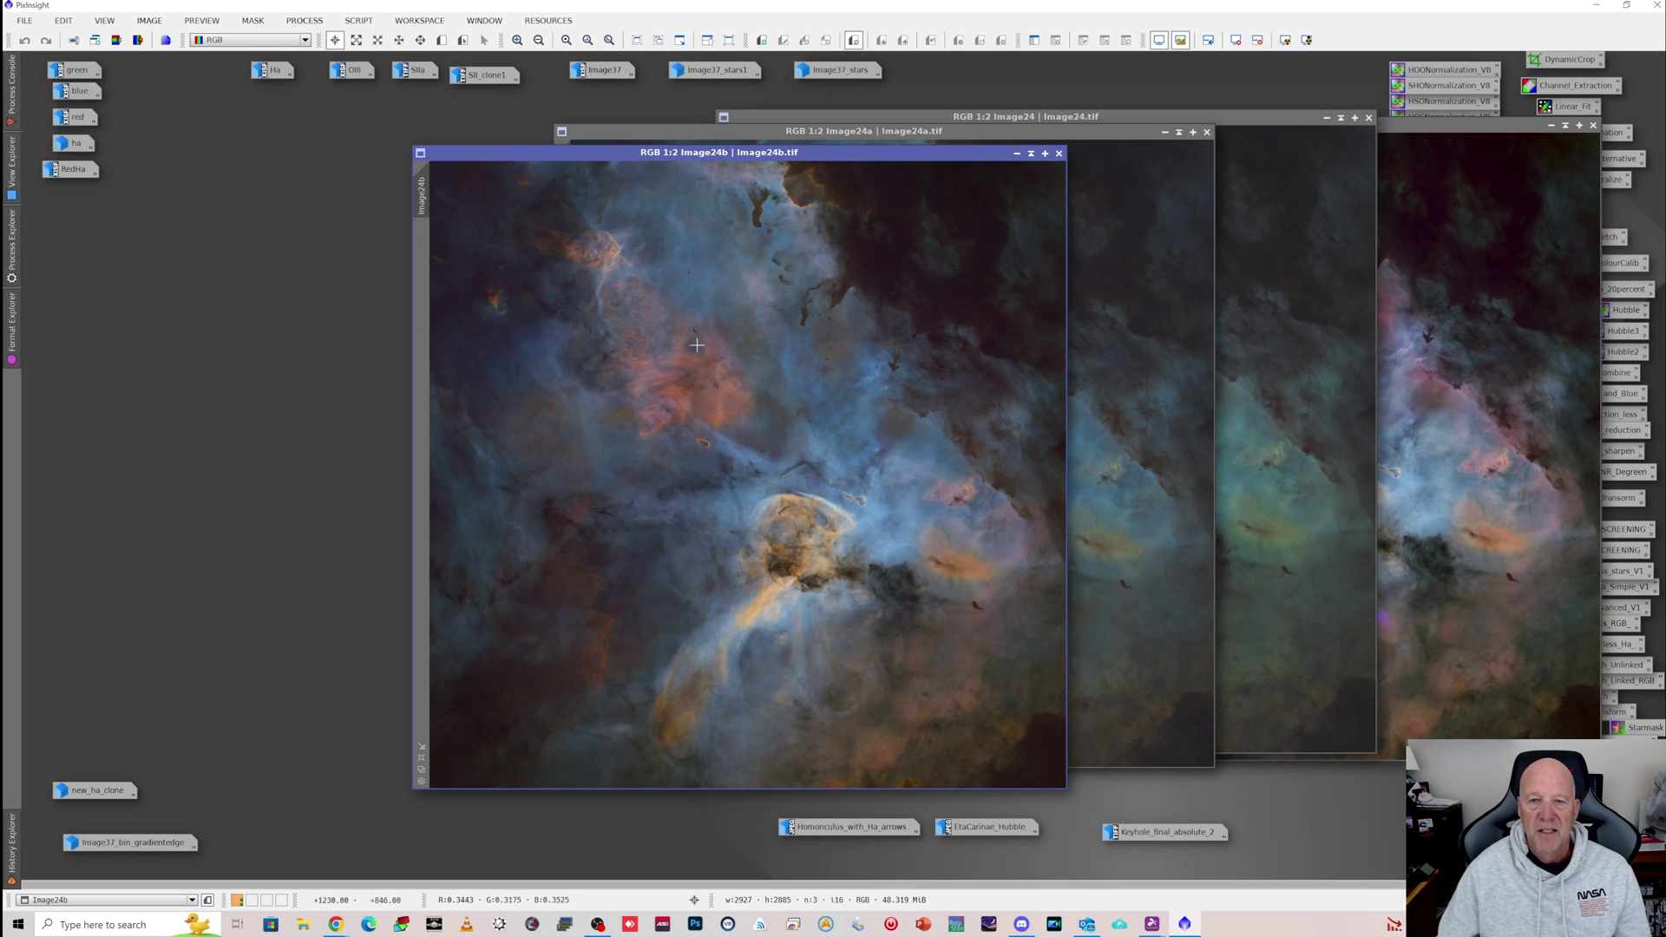
pyautogui.click(1017, 153)
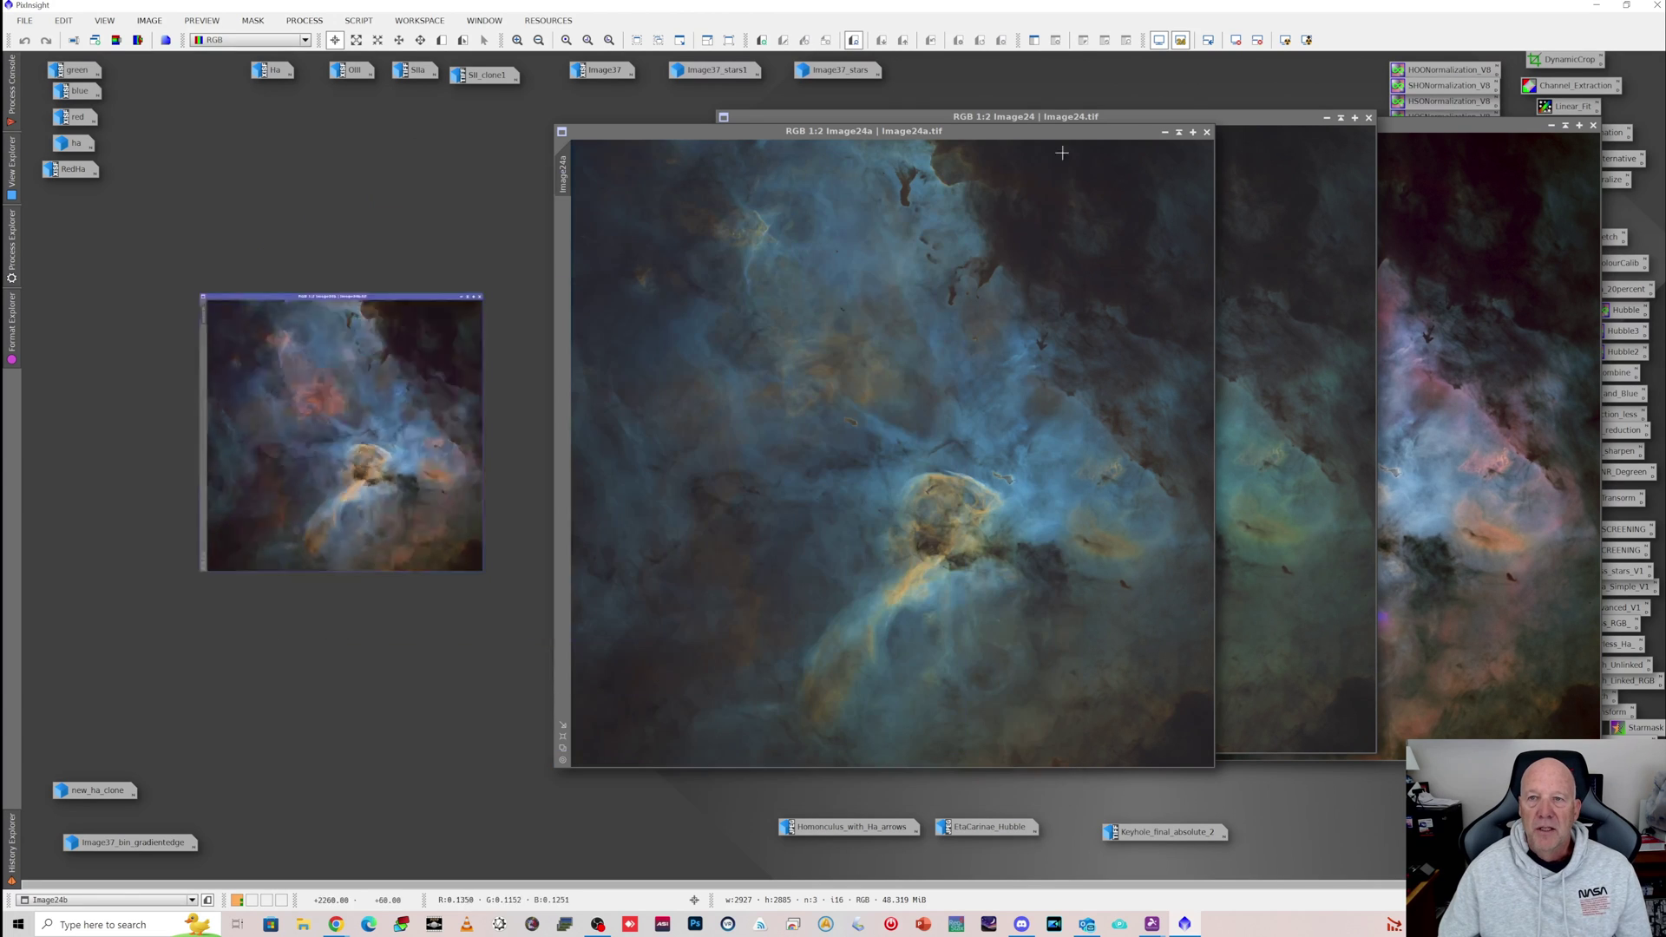
pyautogui.click(1164, 131)
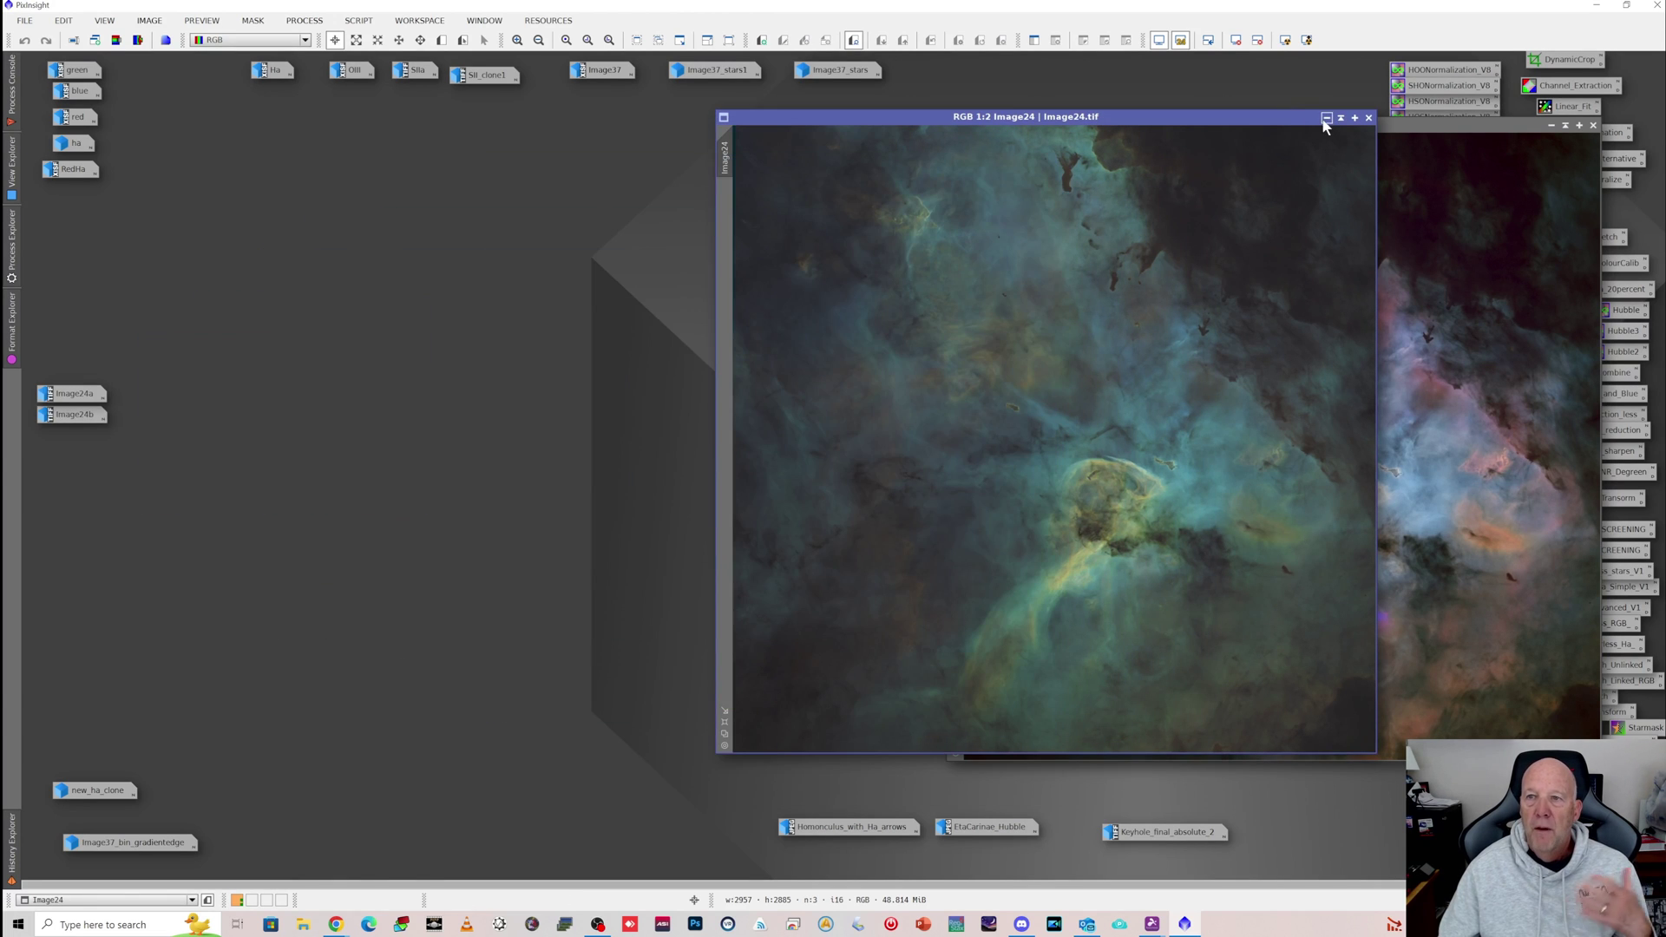
pyautogui.click(1326, 119)
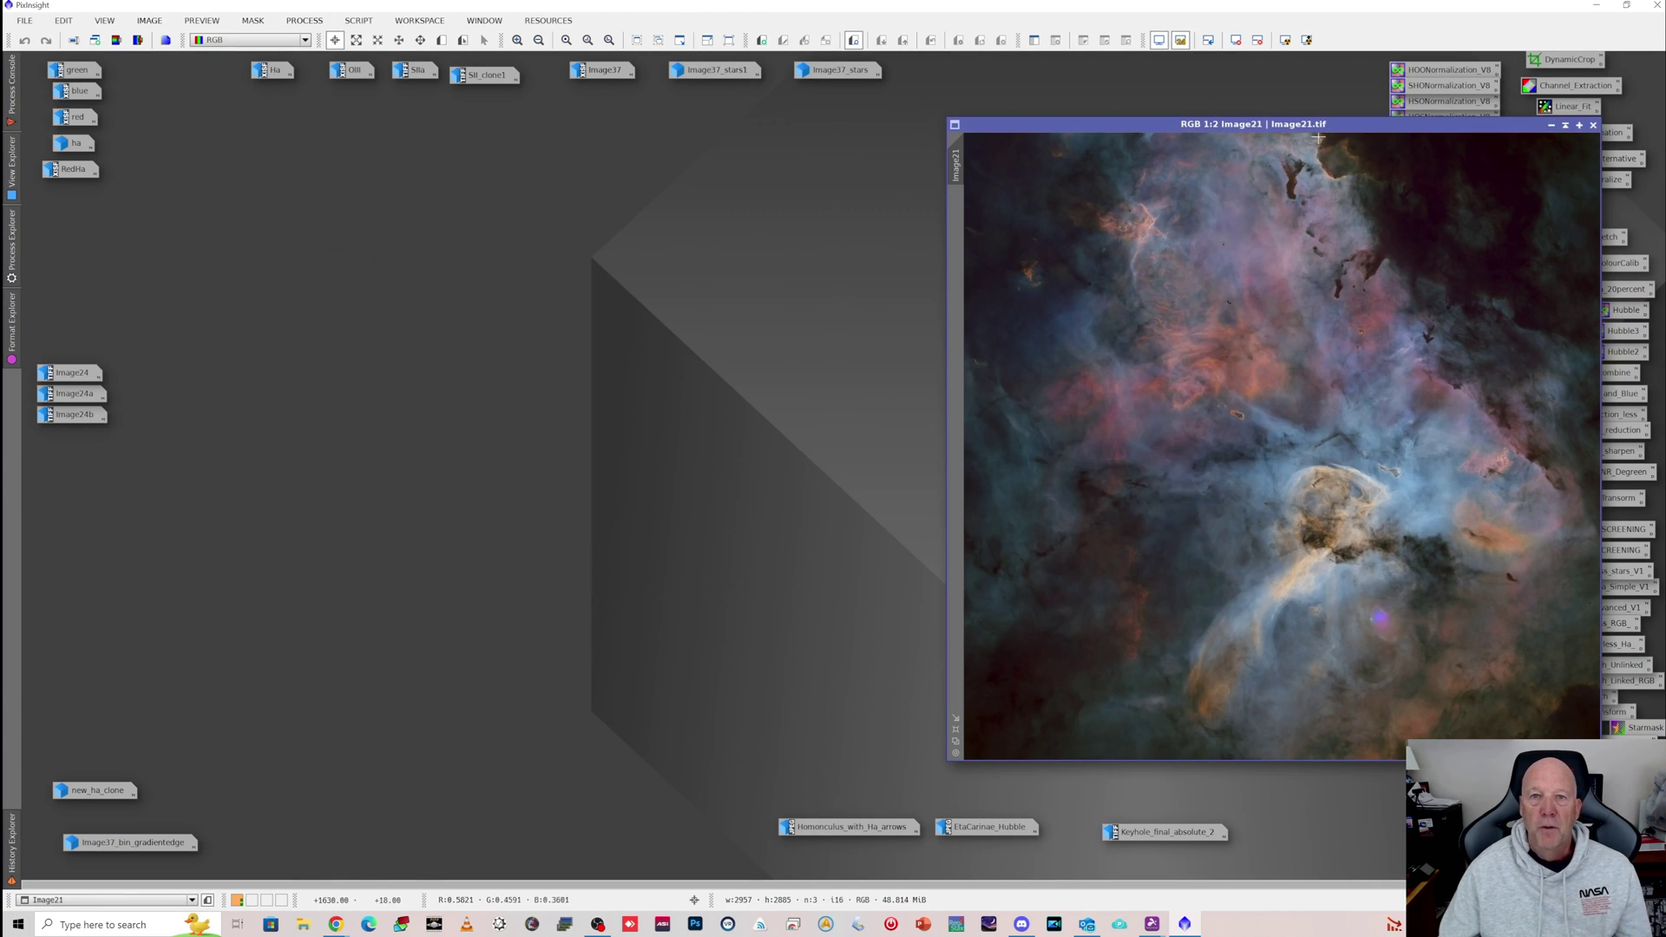
pyautogui.click(1551, 126)
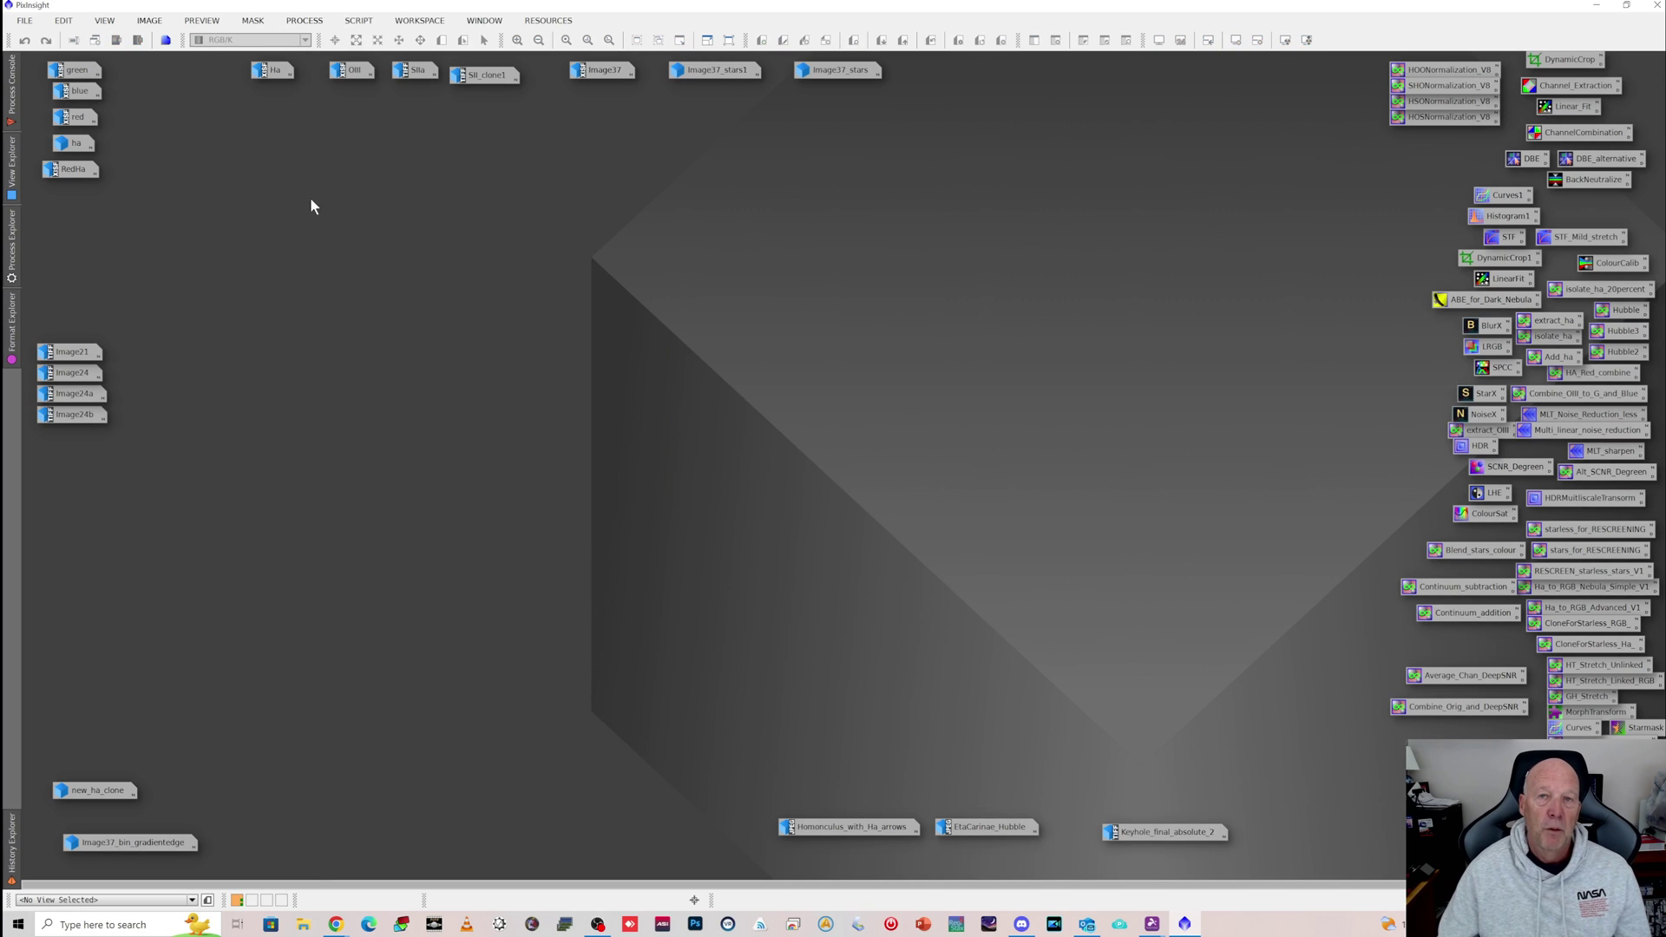
# Open the green, blue and red channel images, zooming the red one onto the Homunculus
pyautogui.doubleClick(74, 70)
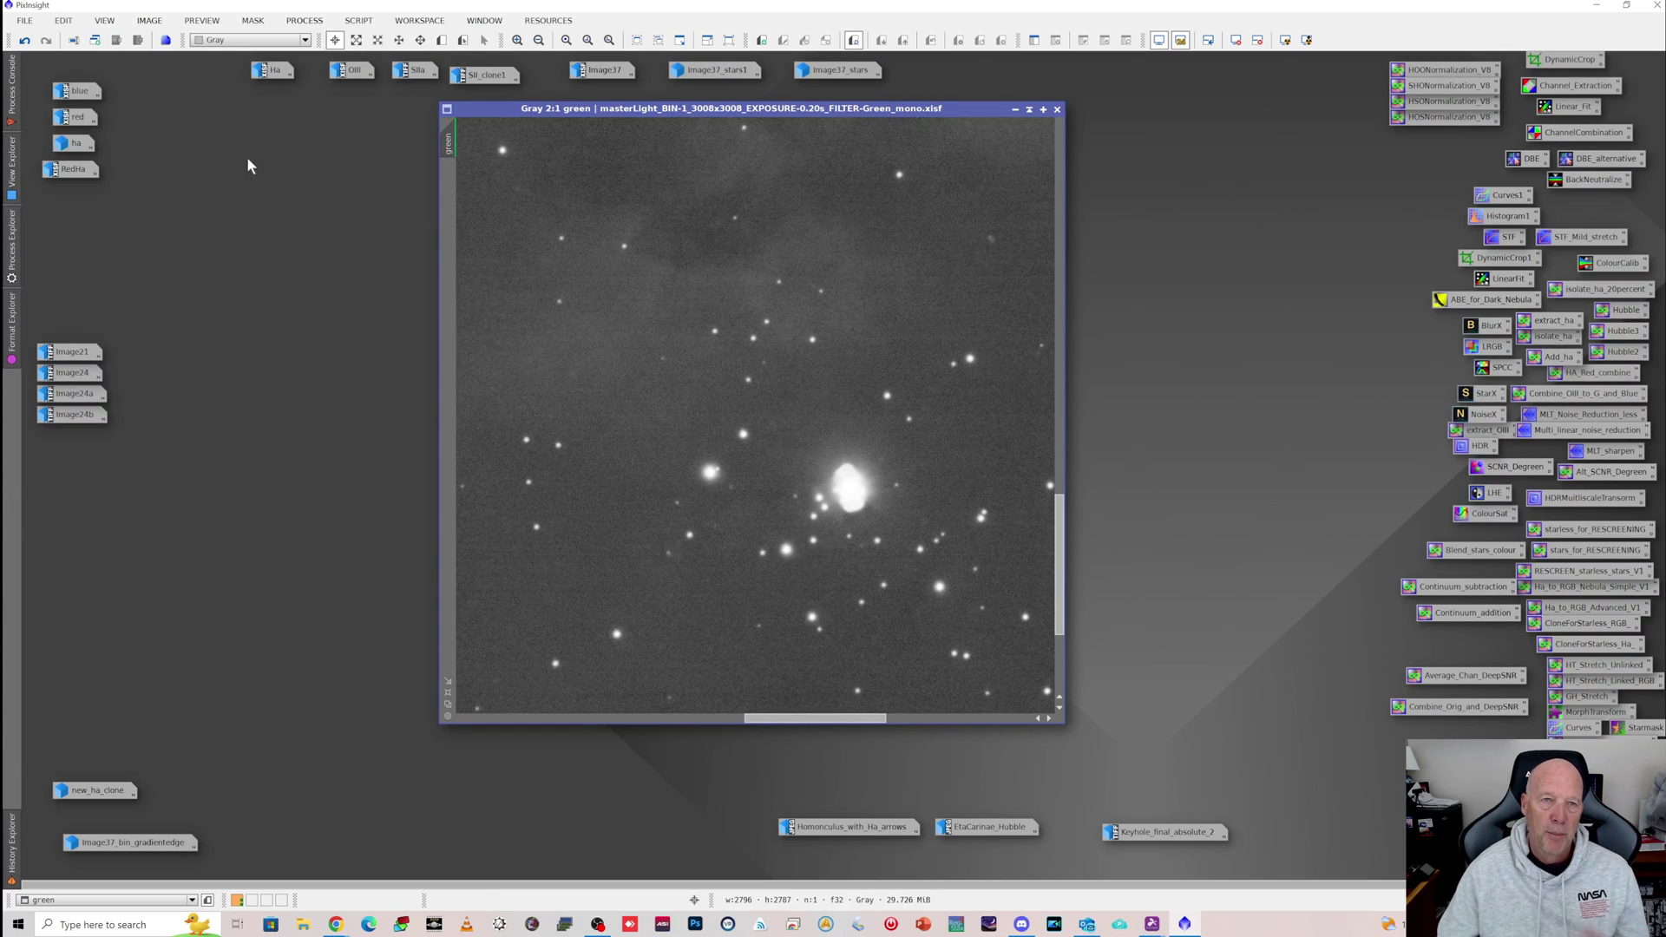
pyautogui.doubleClick(76, 90)
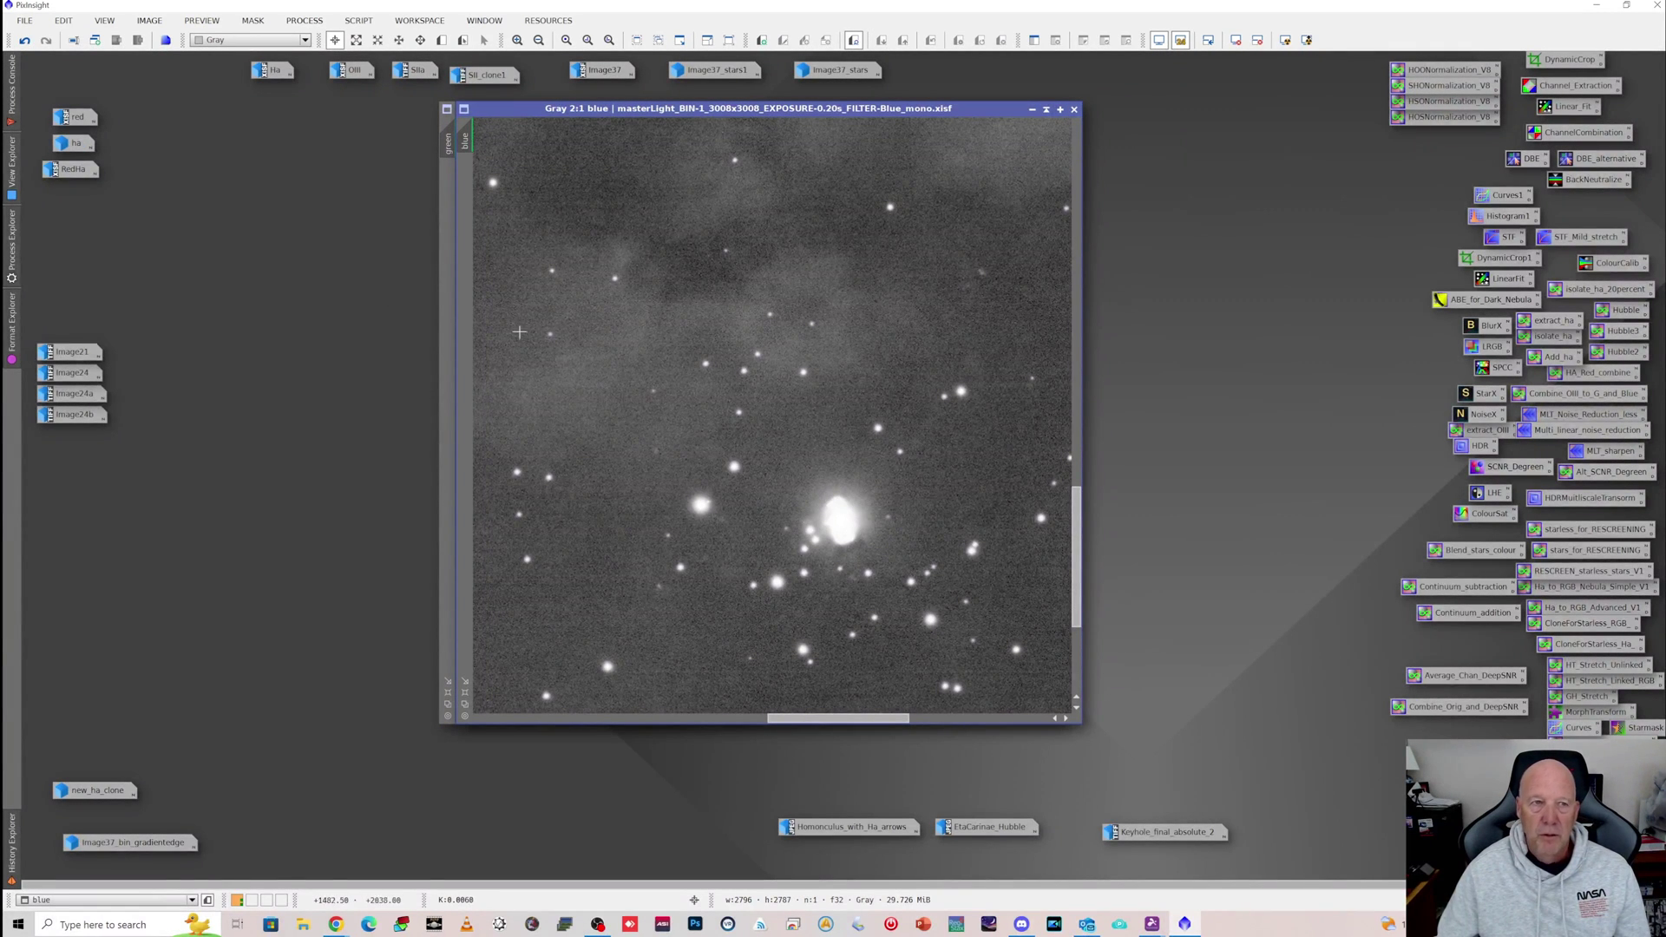
pyautogui.doubleClick(76, 117)
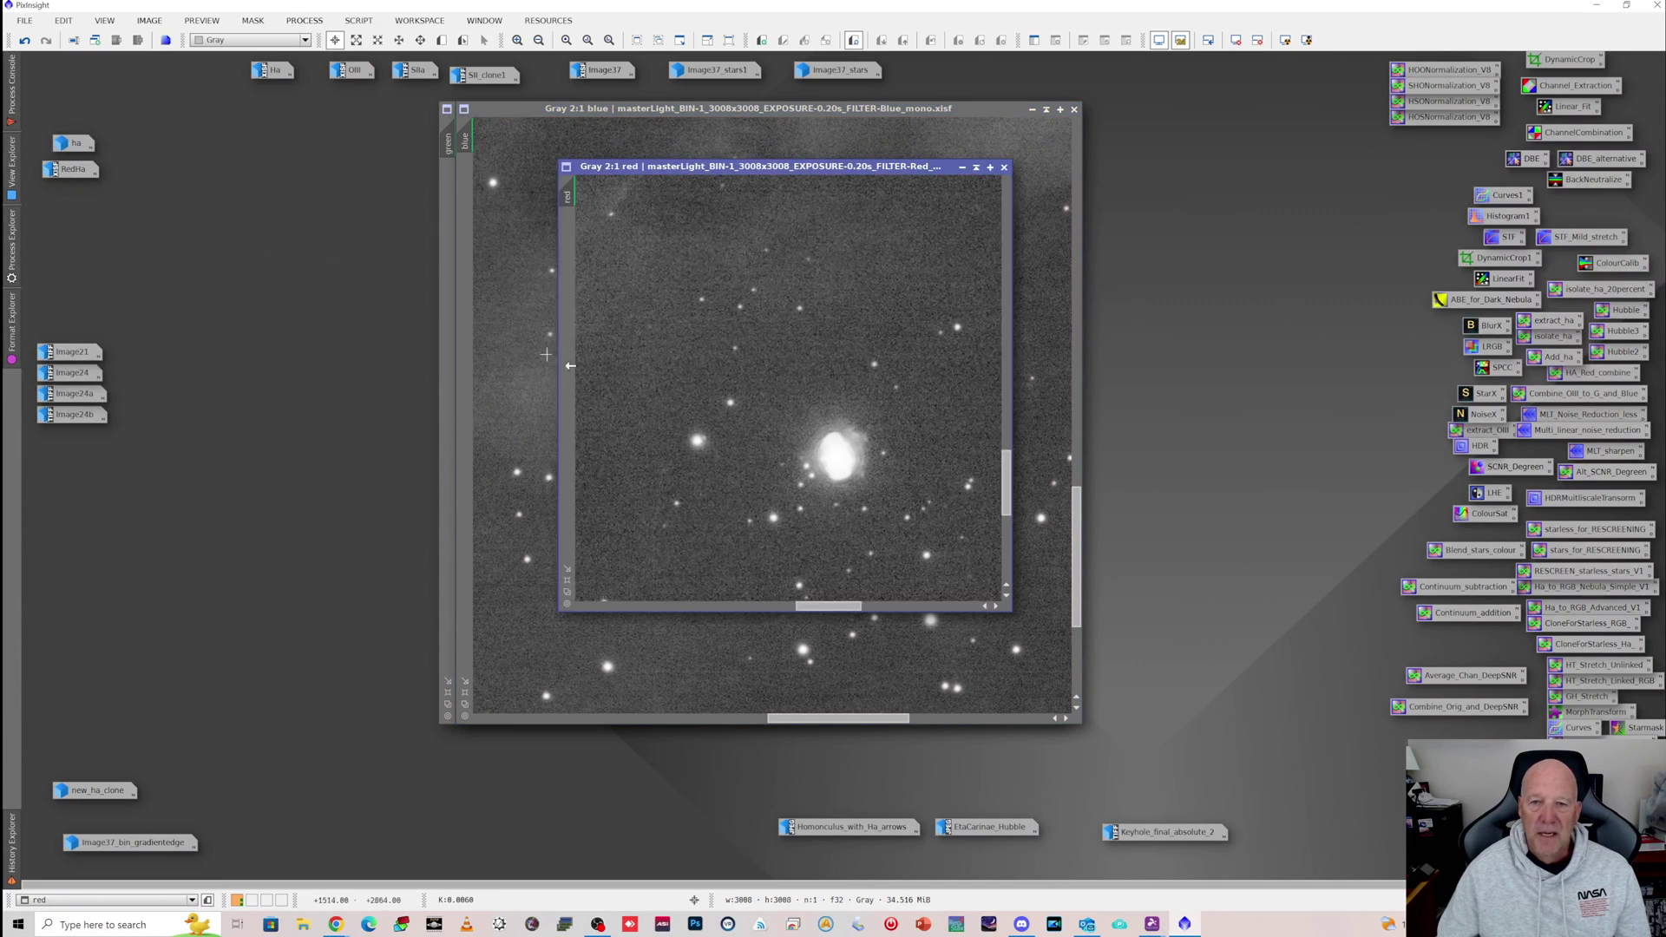
pyautogui.scroll(1, 845, 448)
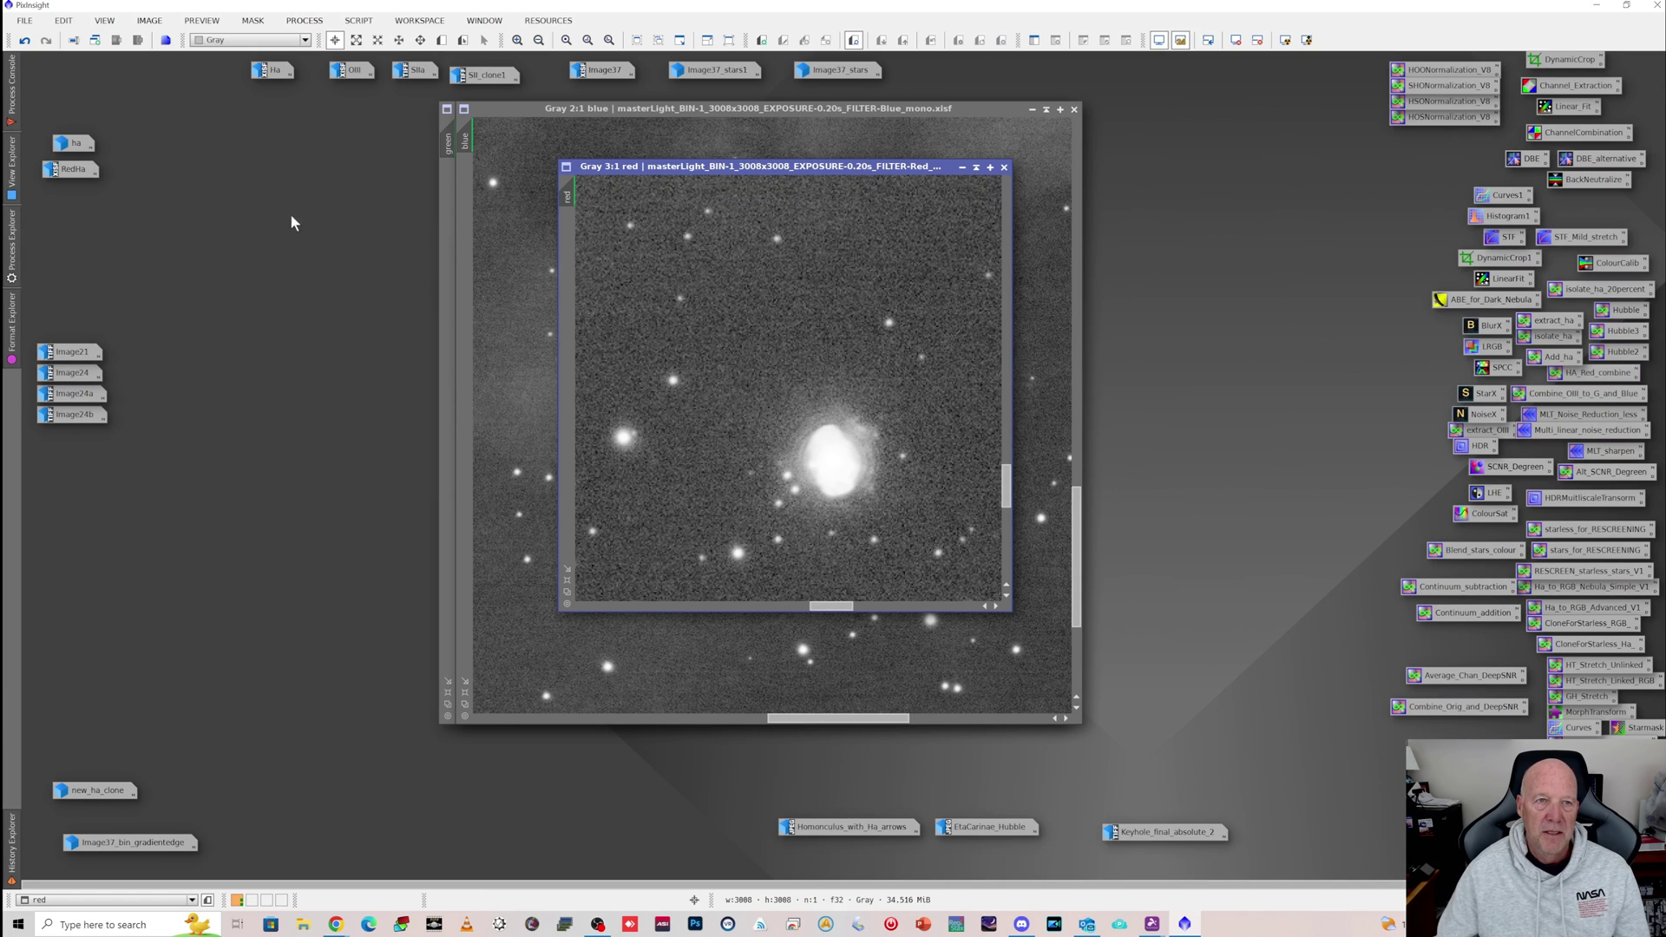
# Open the ha image and zoom in and out for comparison
pyautogui.doubleClick(93, 147)
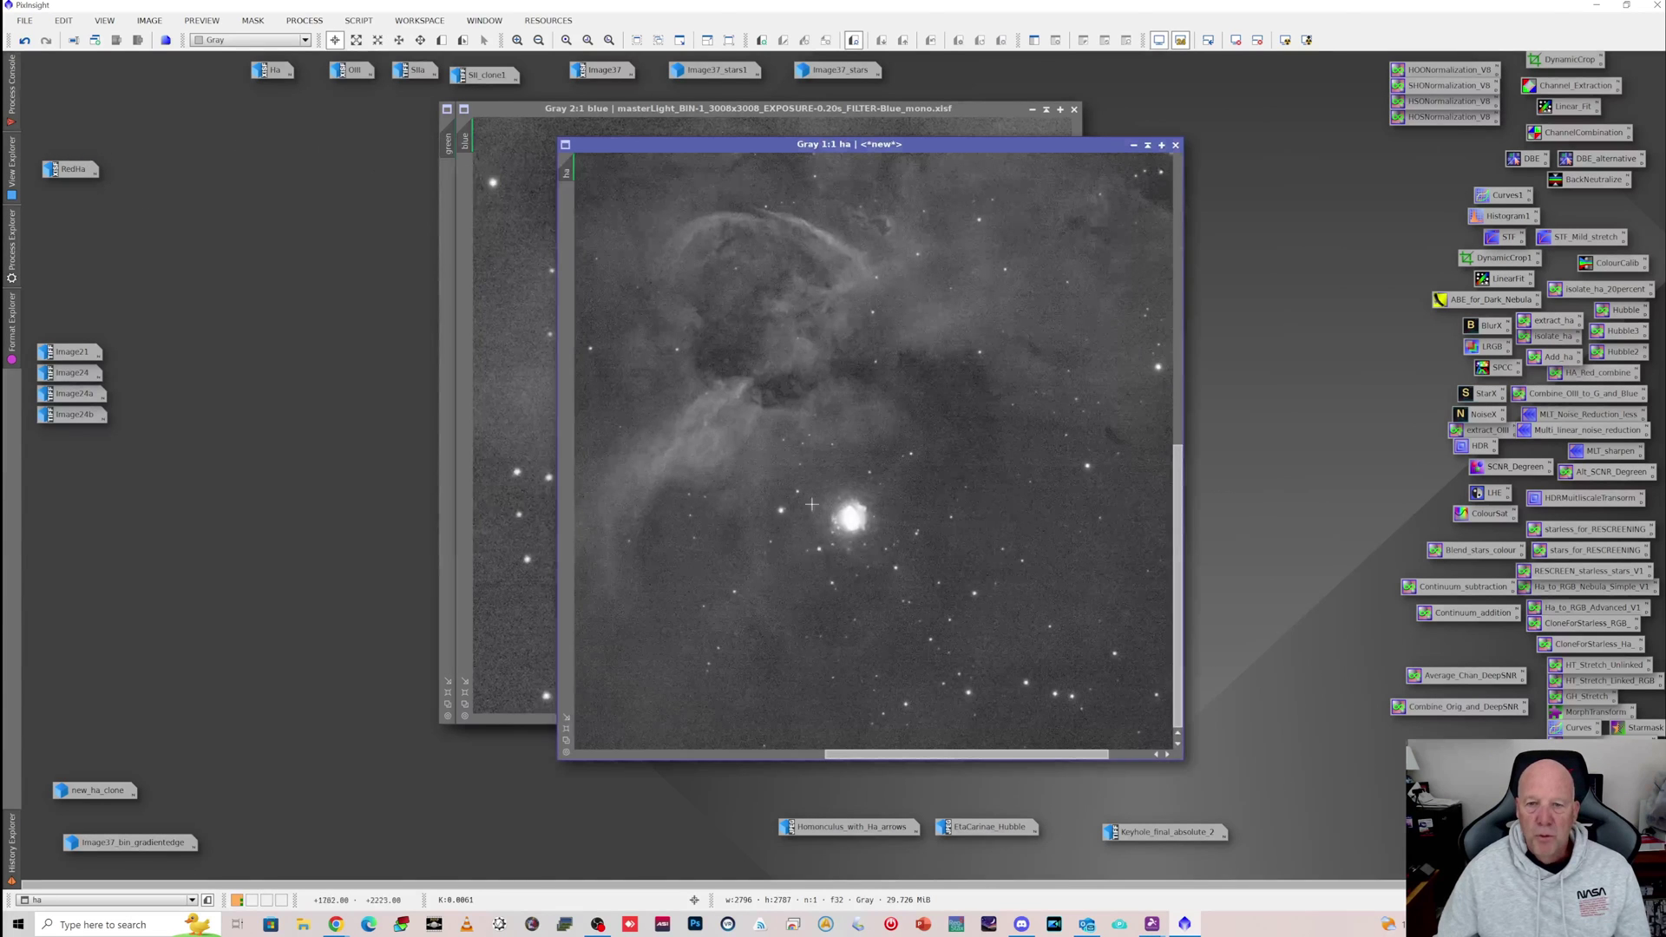
pyautogui.scroll(-1, 878, 396)
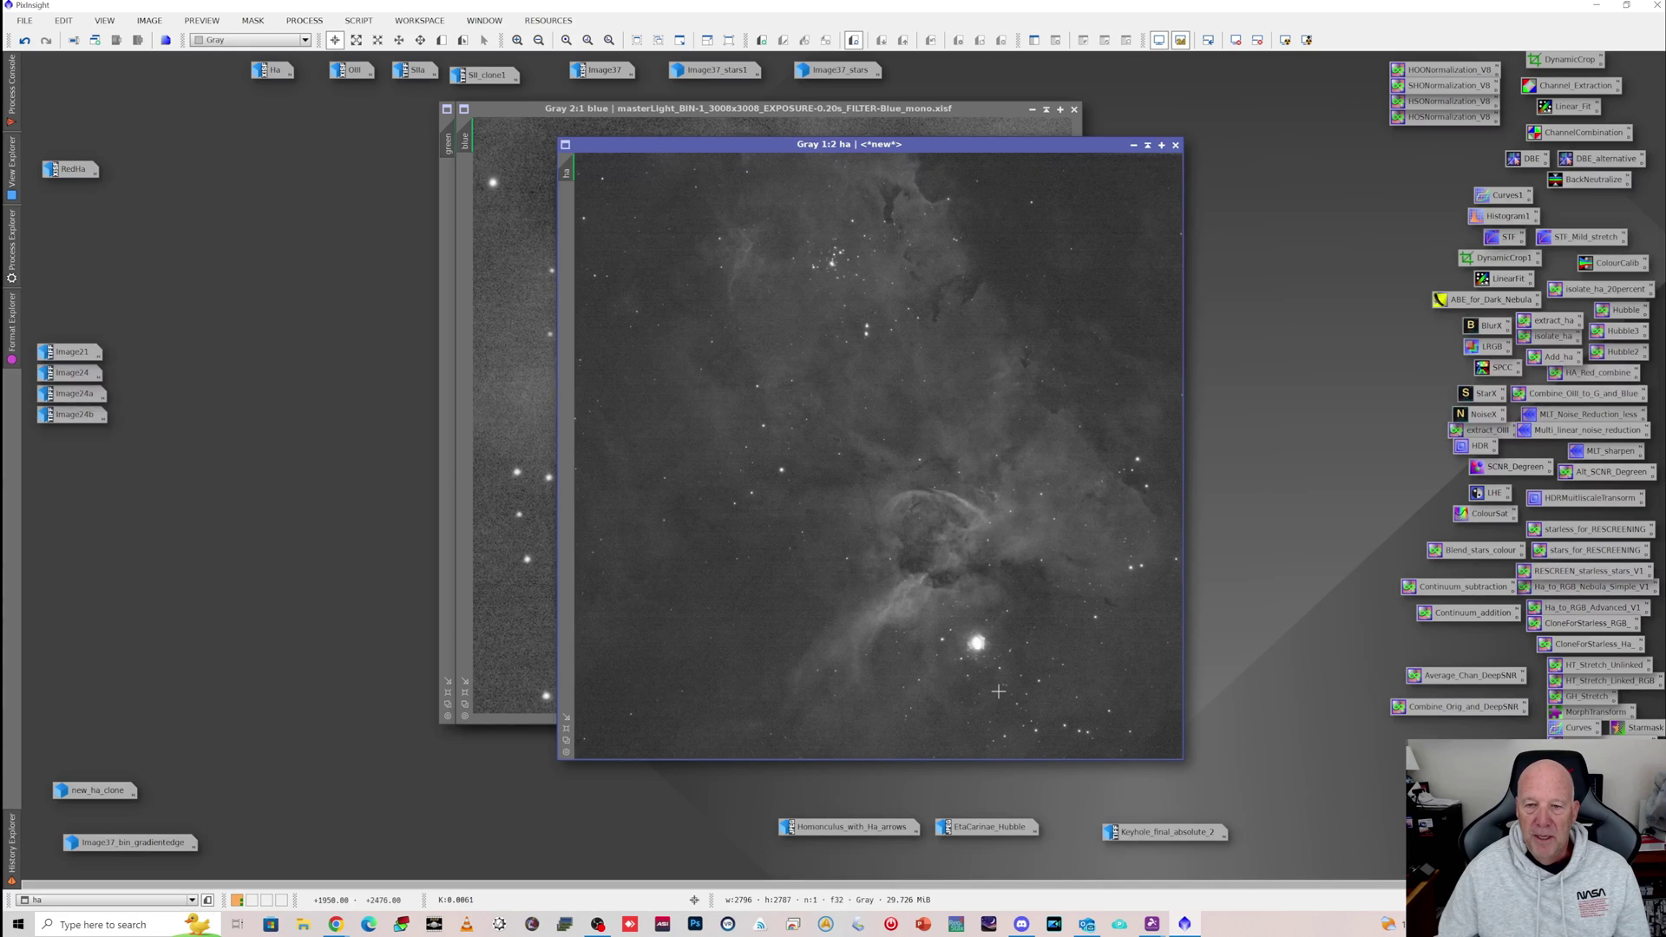
pyautogui.scroll(1, 1007, 690)
pyautogui.scroll(1, 966, 649)
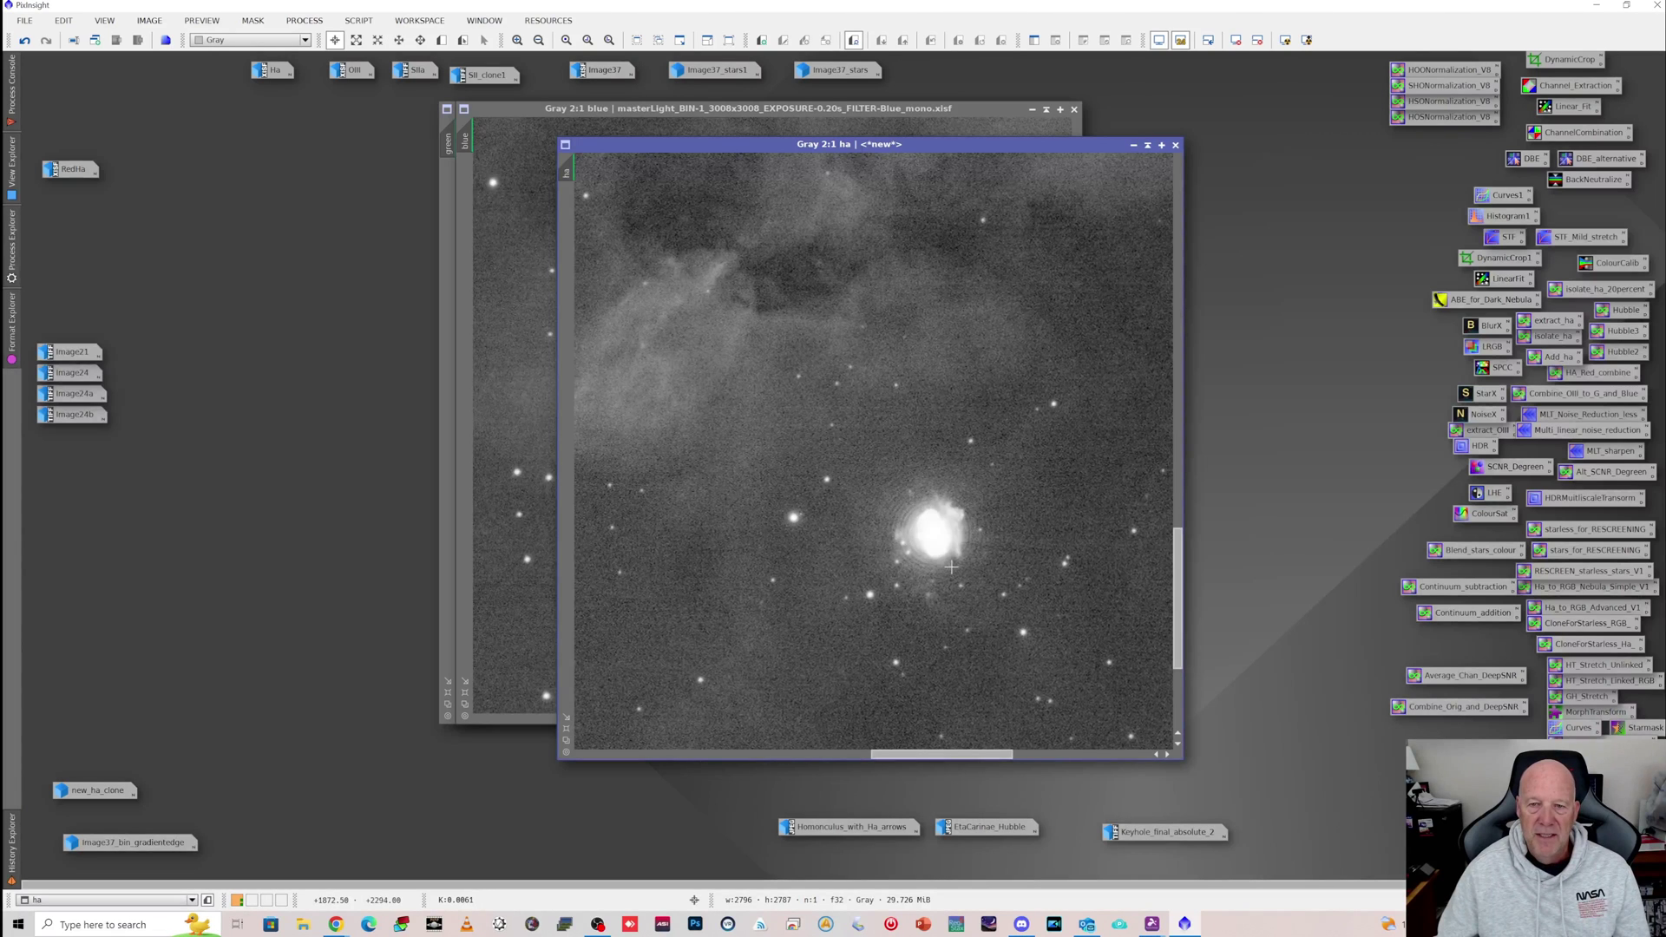
# Minimise the ha, red, blue and green images to icons
pyautogui.click(1132, 145)
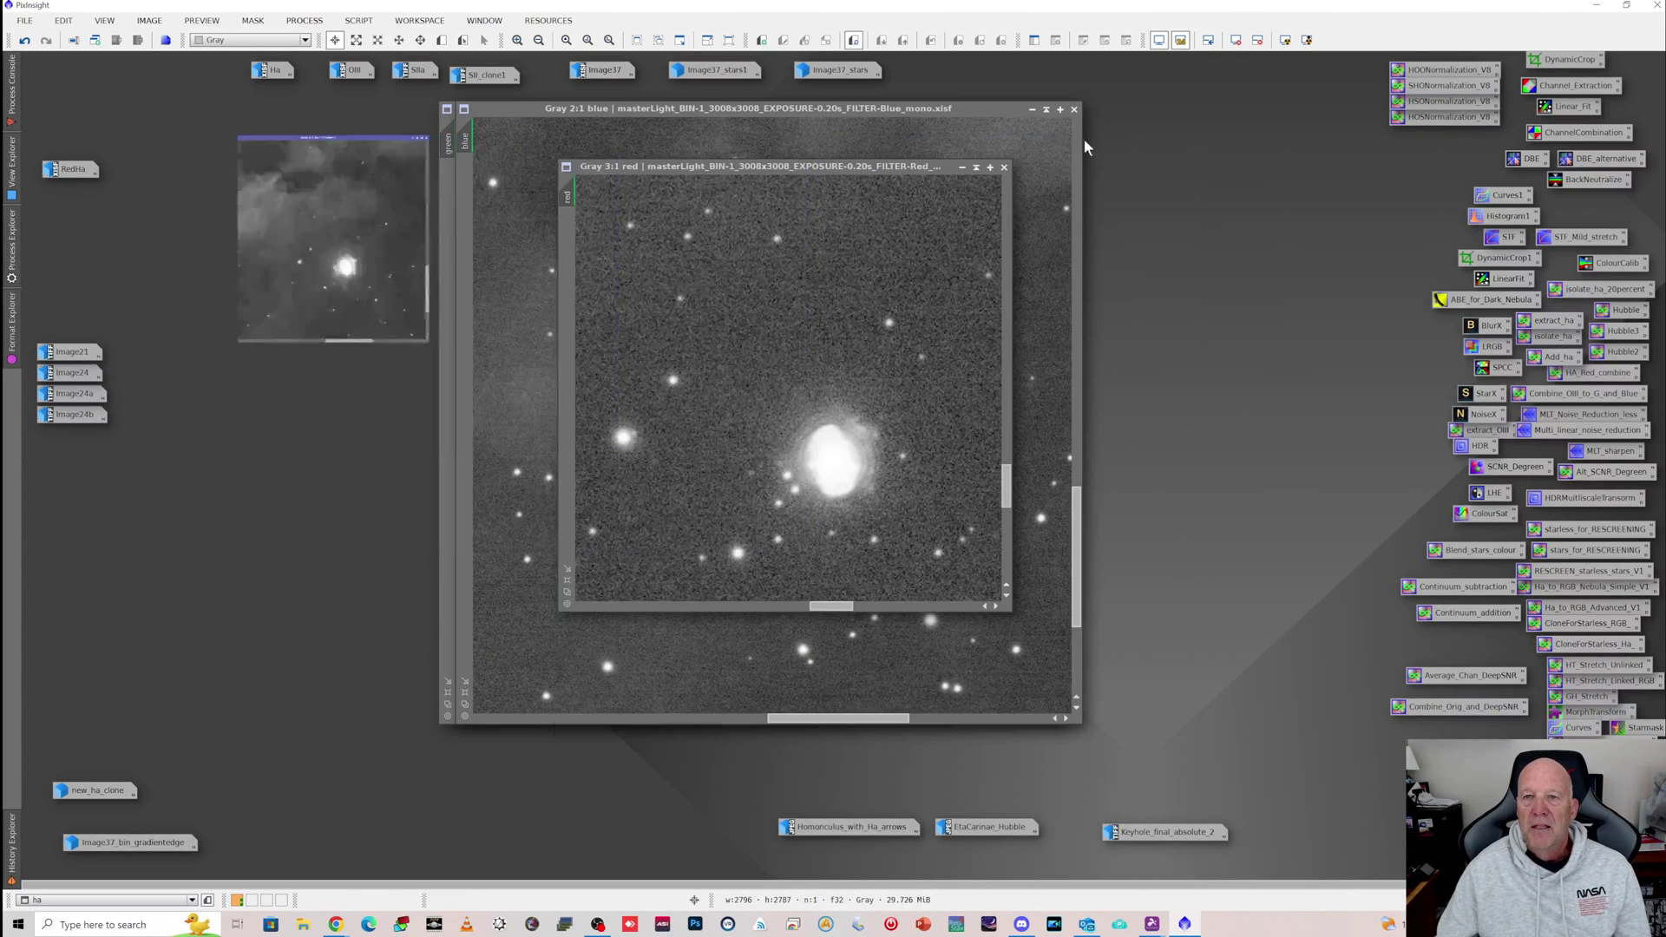
pyautogui.click(977, 167)
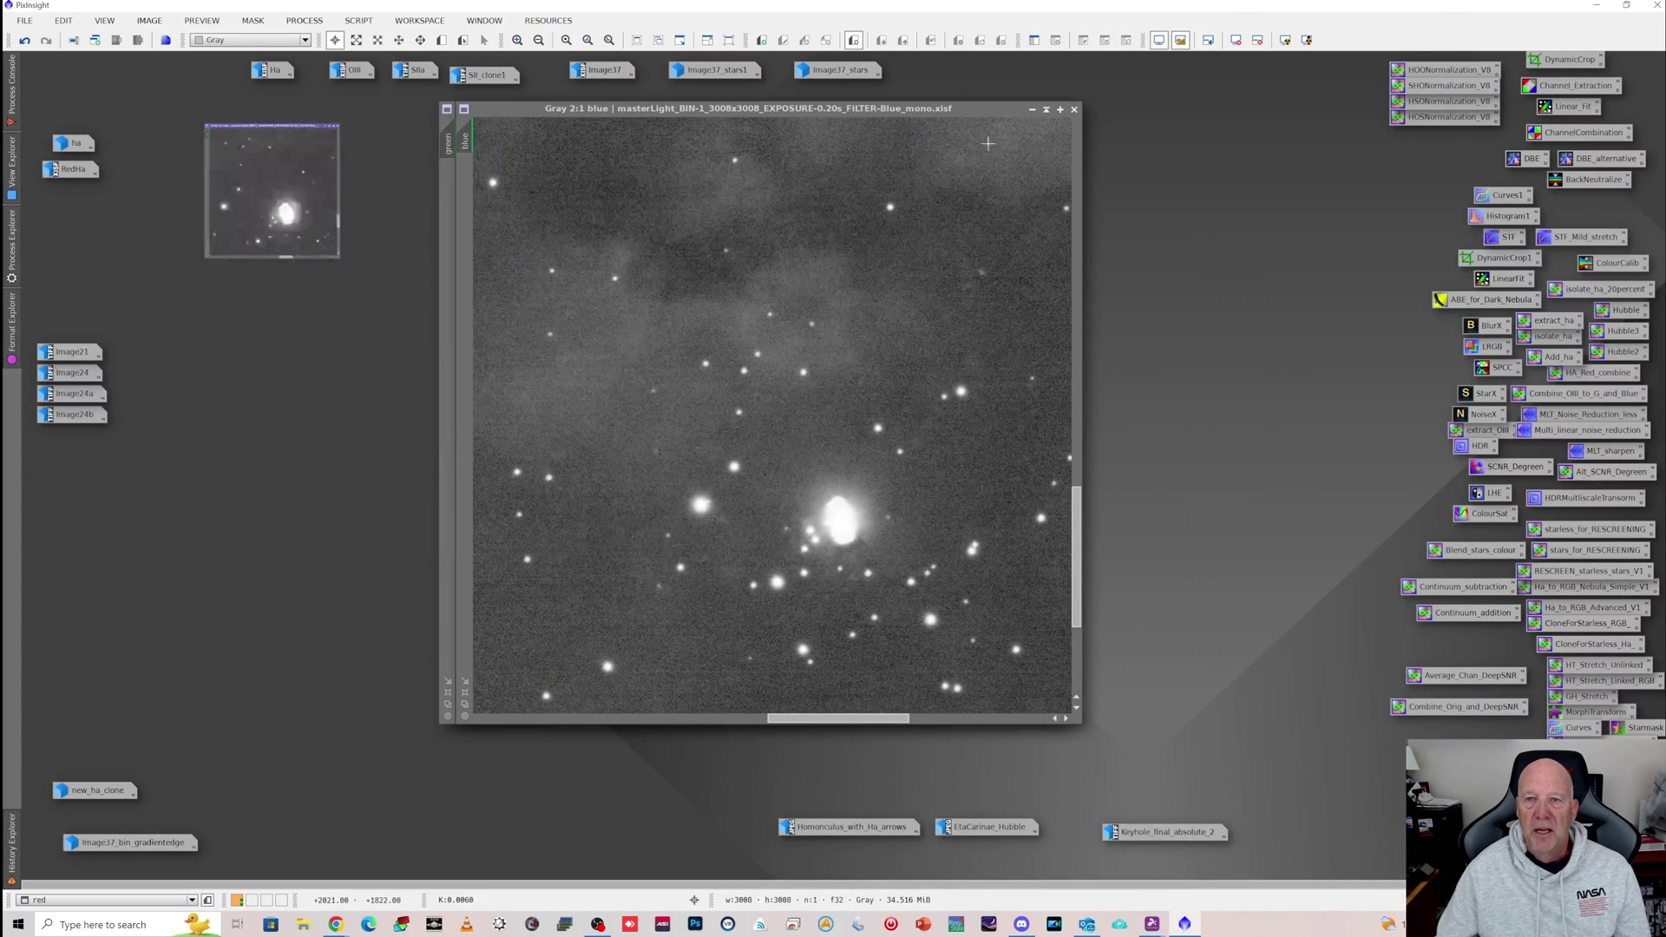
pyautogui.click(1041, 111)
pyautogui.click(1015, 110)
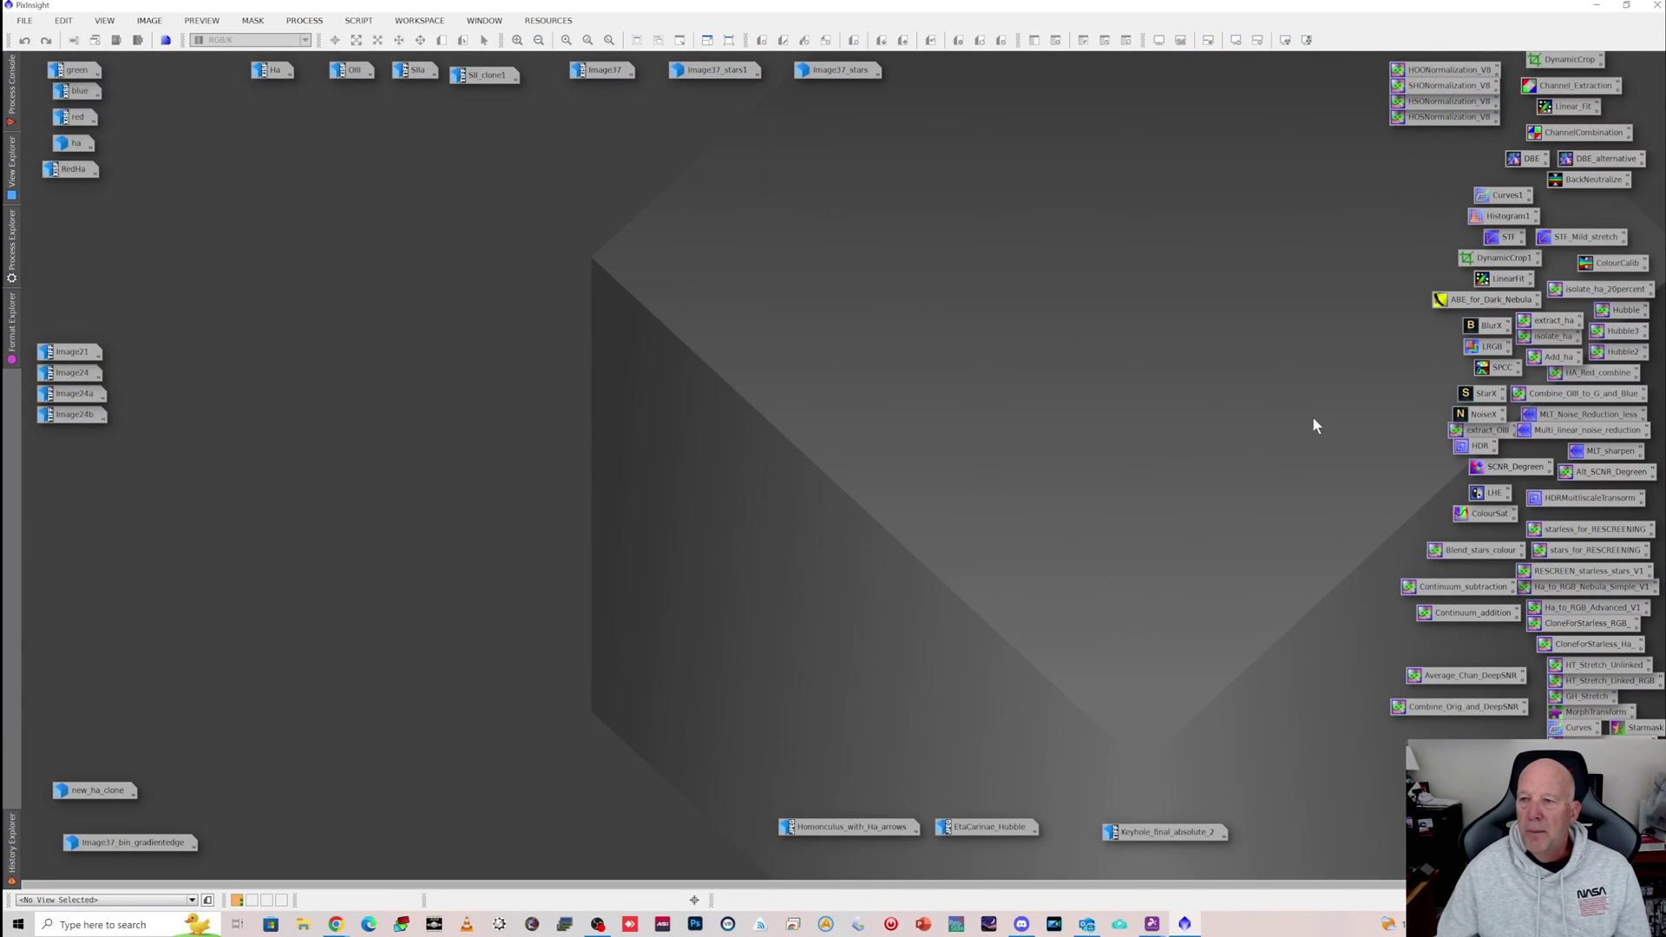
# Open the extract_ha PixelMath formula and check its Q = 0.2 symbol definition
pyautogui.doubleClick(1550, 323)
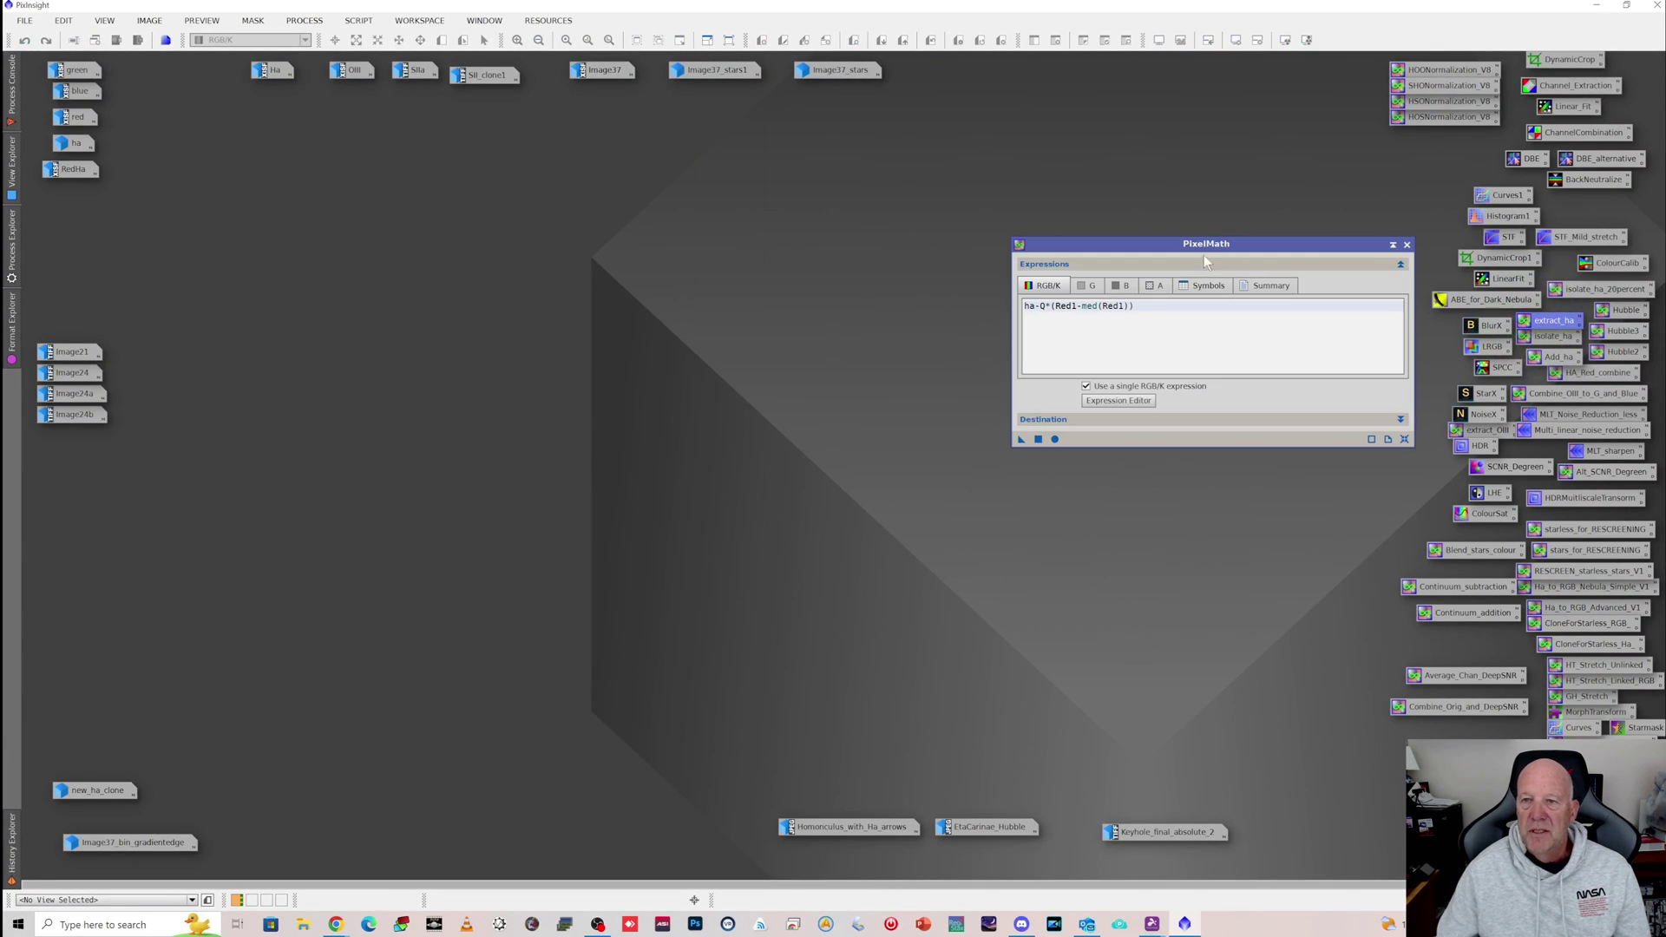
pyautogui.moveTo(1209, 243); pyautogui.dragTo(1233, 247)
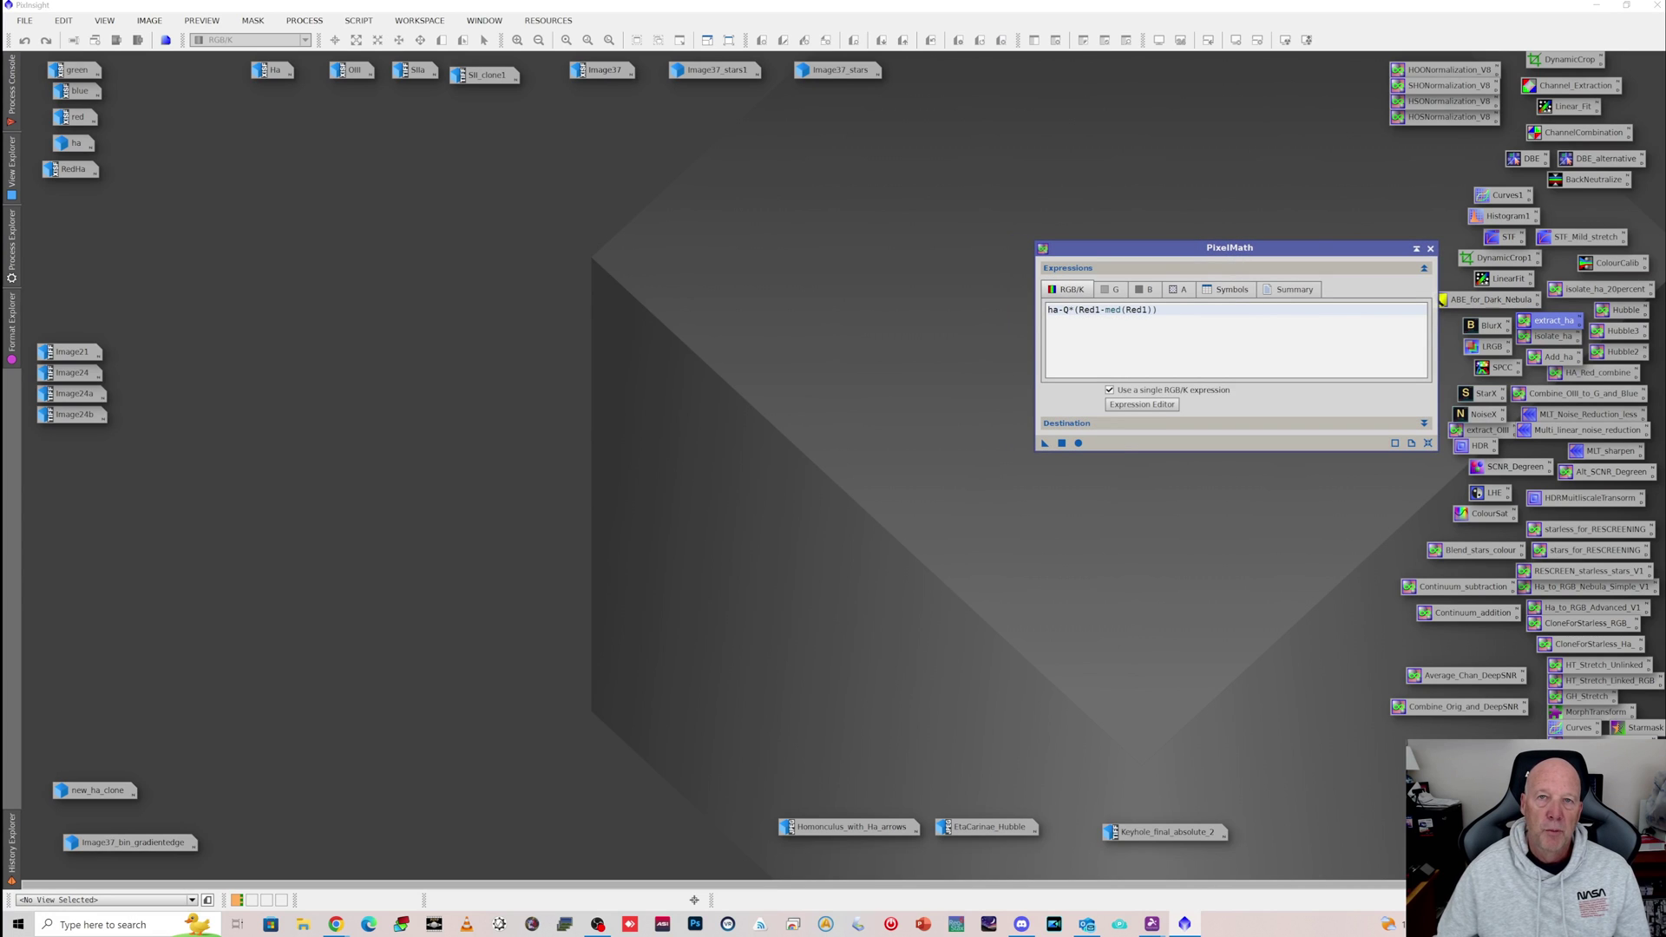
pyautogui.click(1230, 292)
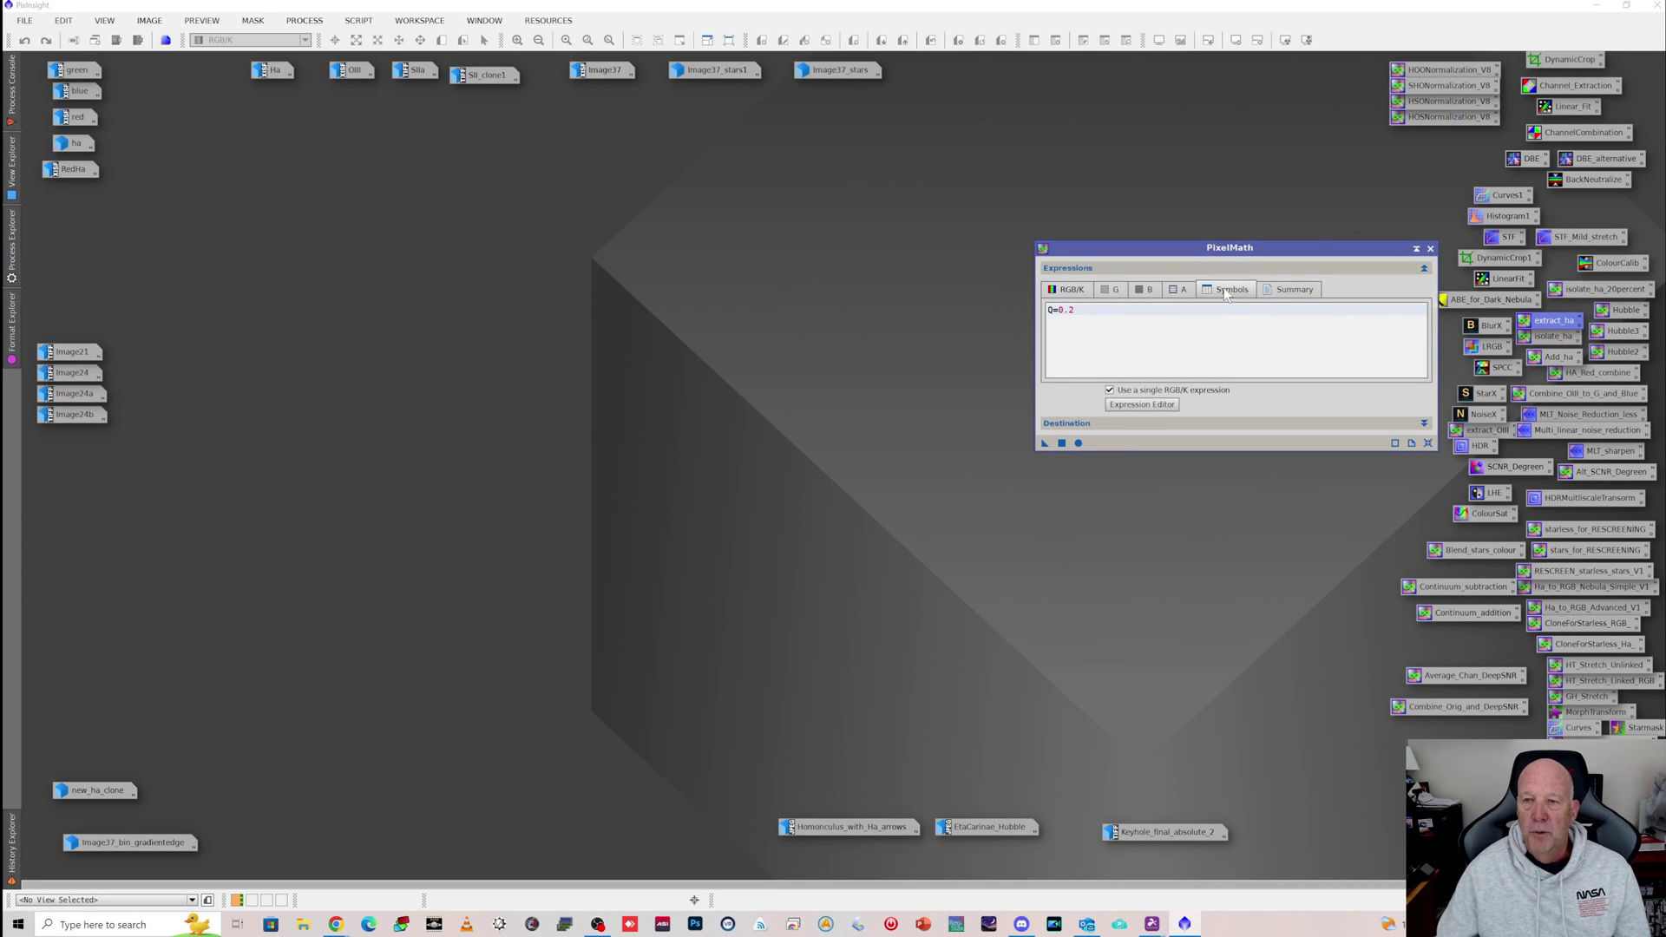
pyautogui.click(1074, 295)
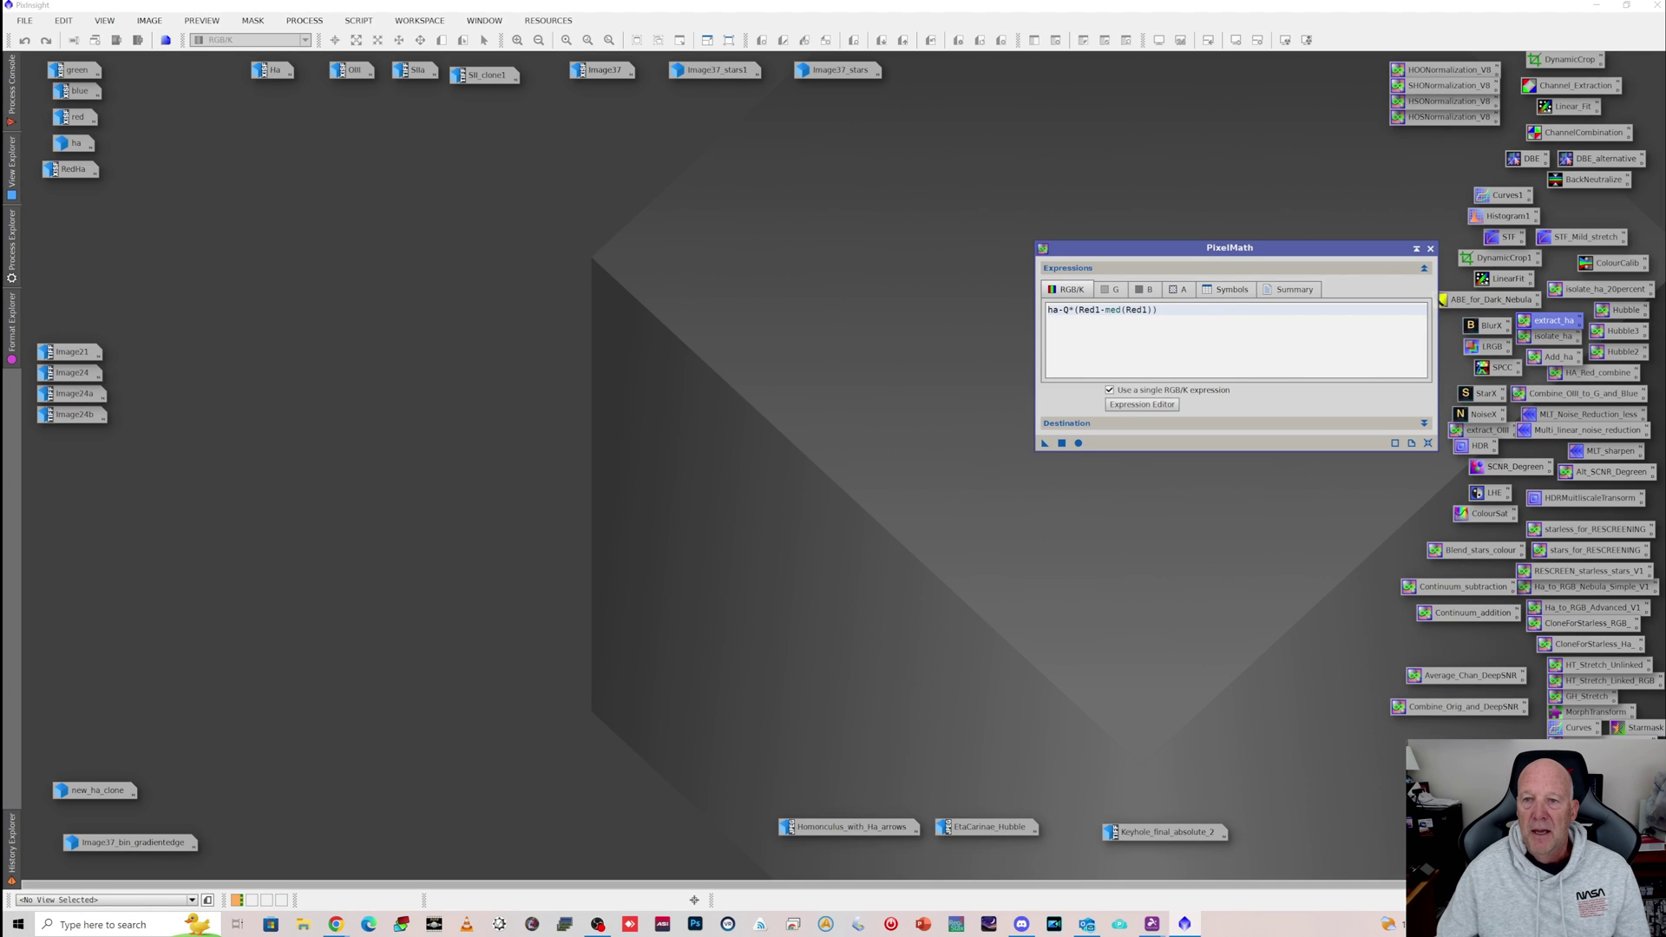
# Open the new_ha_clone image and zoom and pan around it
pyautogui.click(107, 794)
pyautogui.doubleClick(106, 790)
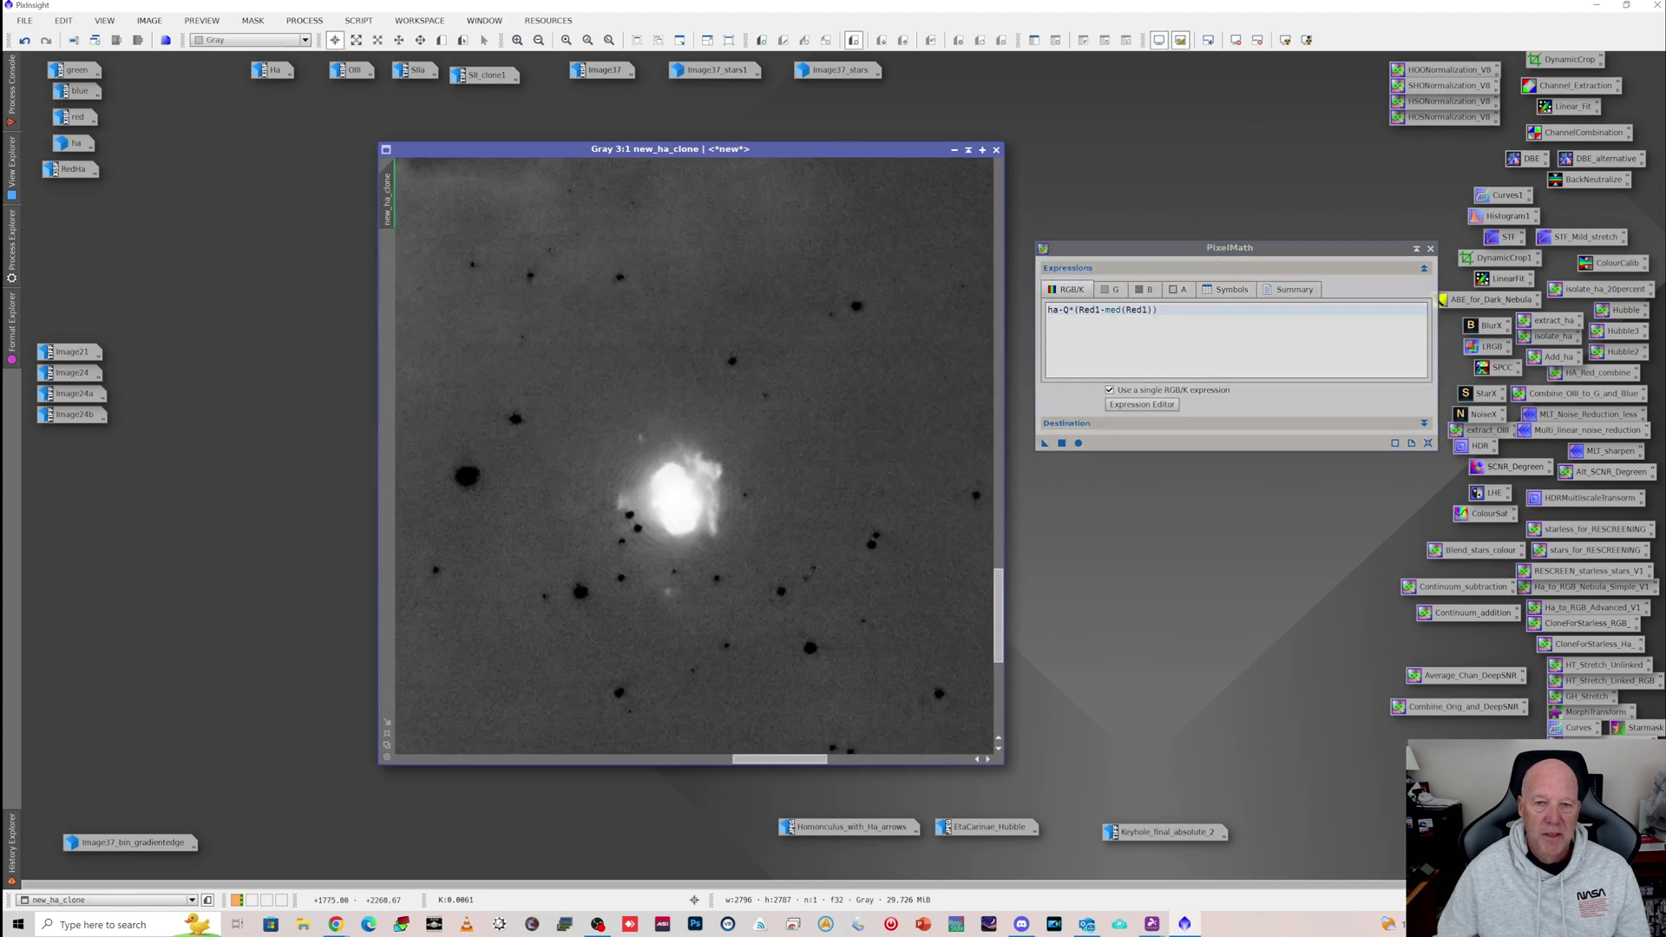
pyautogui.scroll(-1, 644, 361)
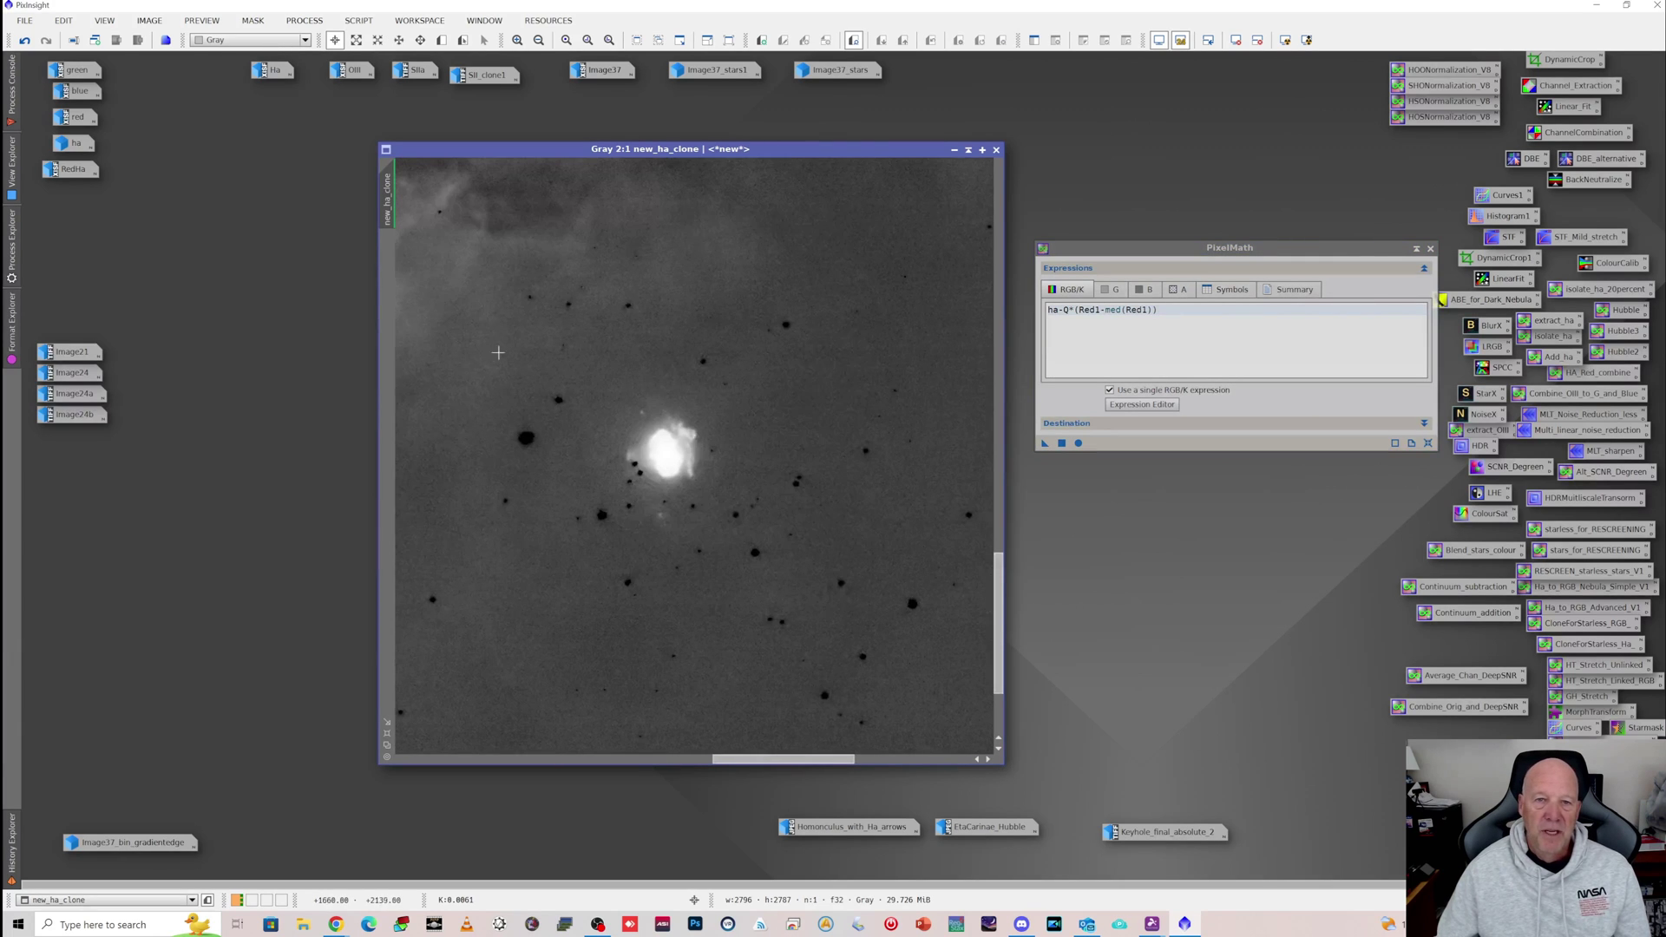
pyautogui.scroll(3, 606, 315)
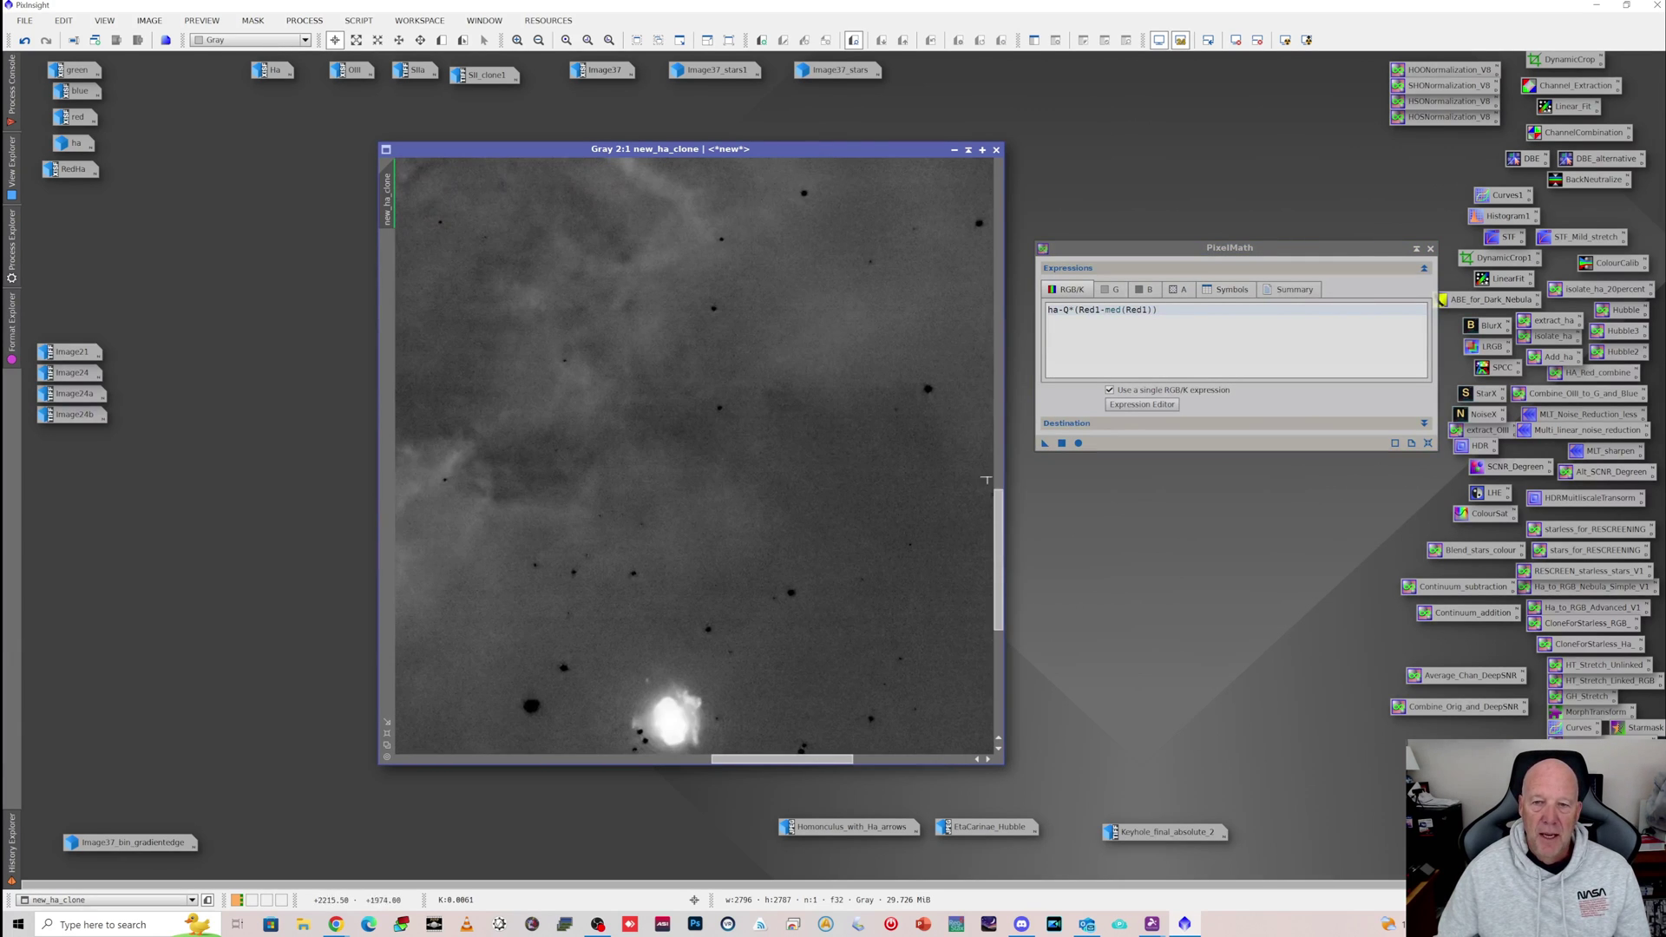
pyautogui.moveTo(989, 505); pyautogui.dragTo(996, 577)
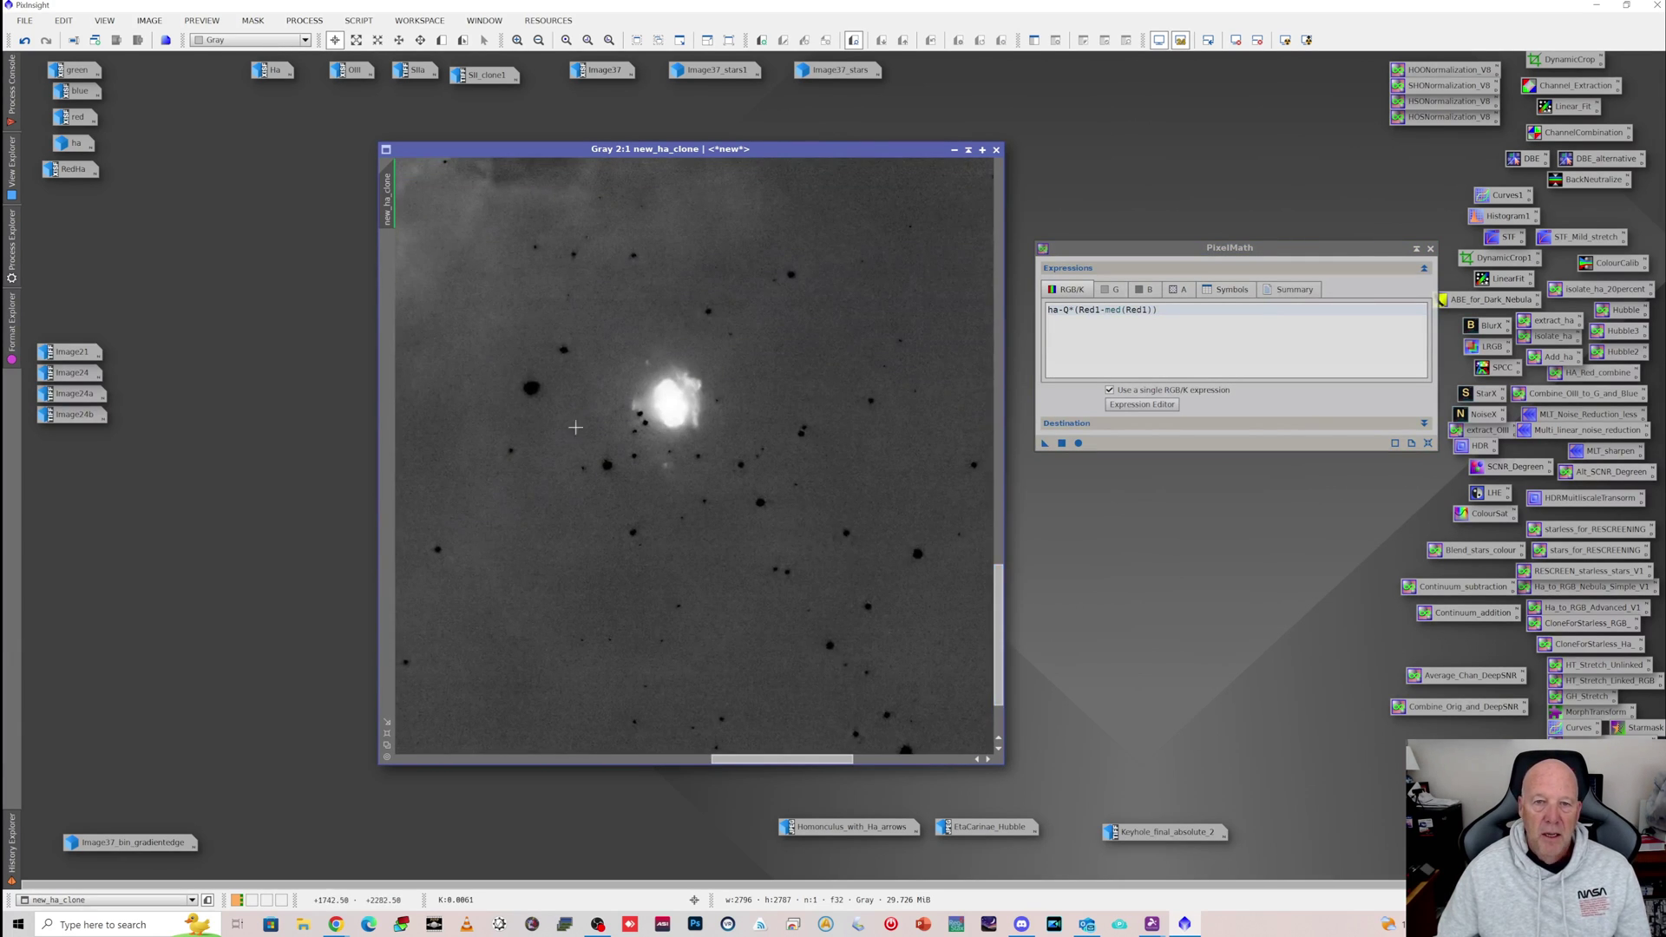
pyautogui.scroll(1, 592, 424)
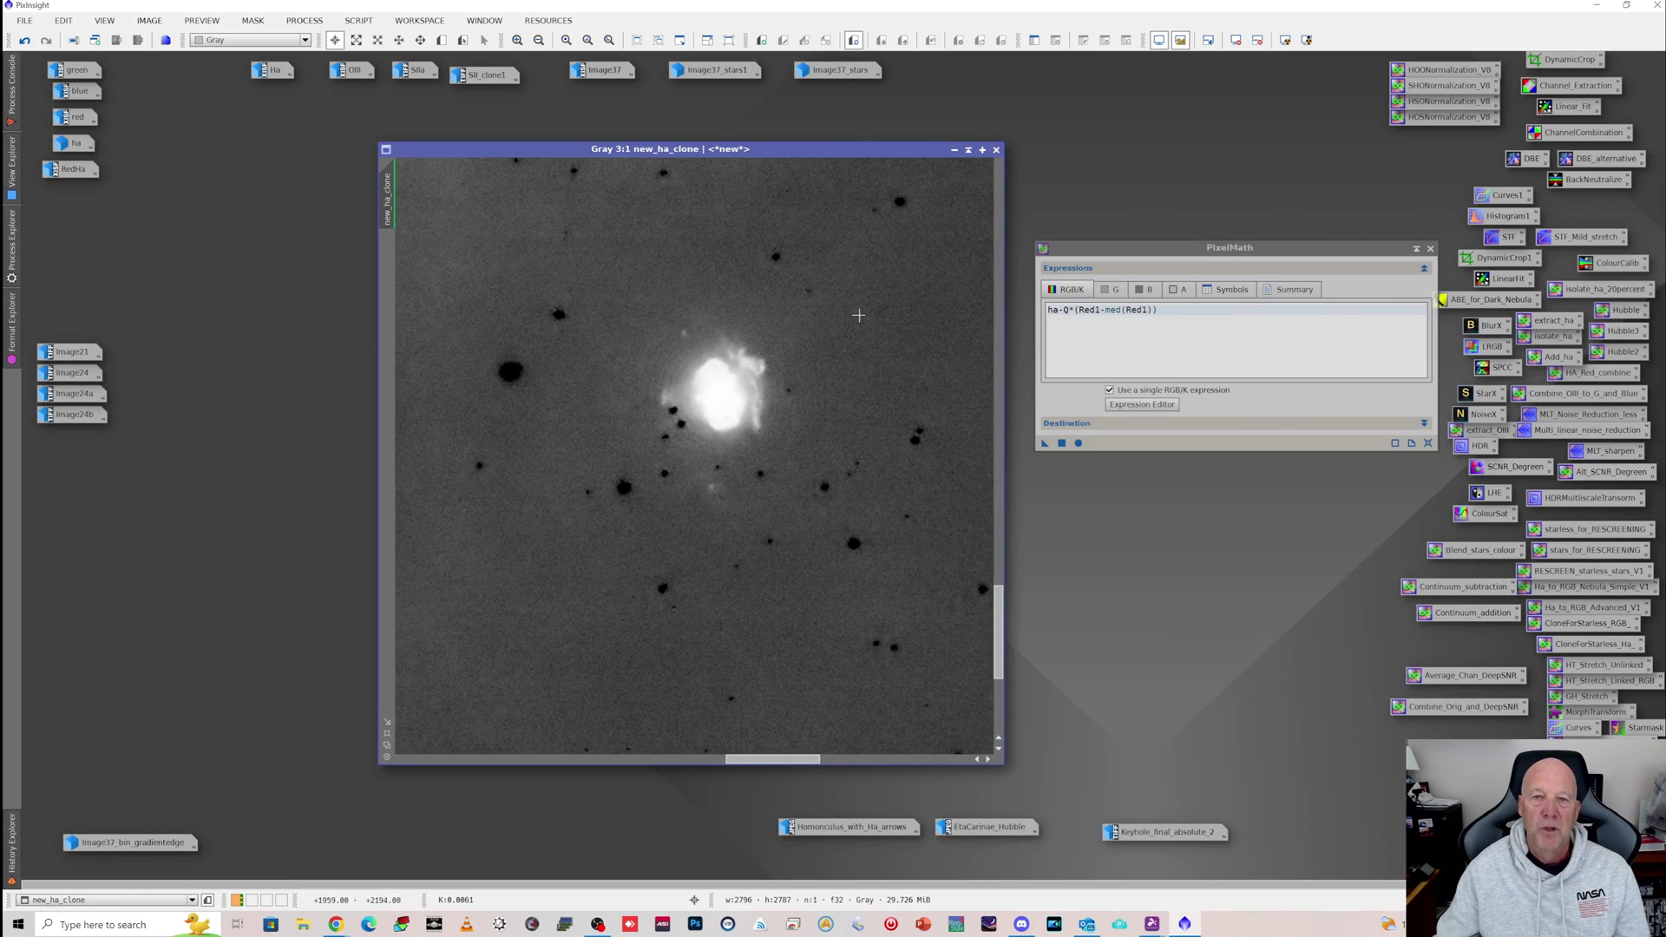
# Iconize new_ha_clone, close the extraction formula, and review then close the Add_ha formula
pyautogui.click(954, 151)
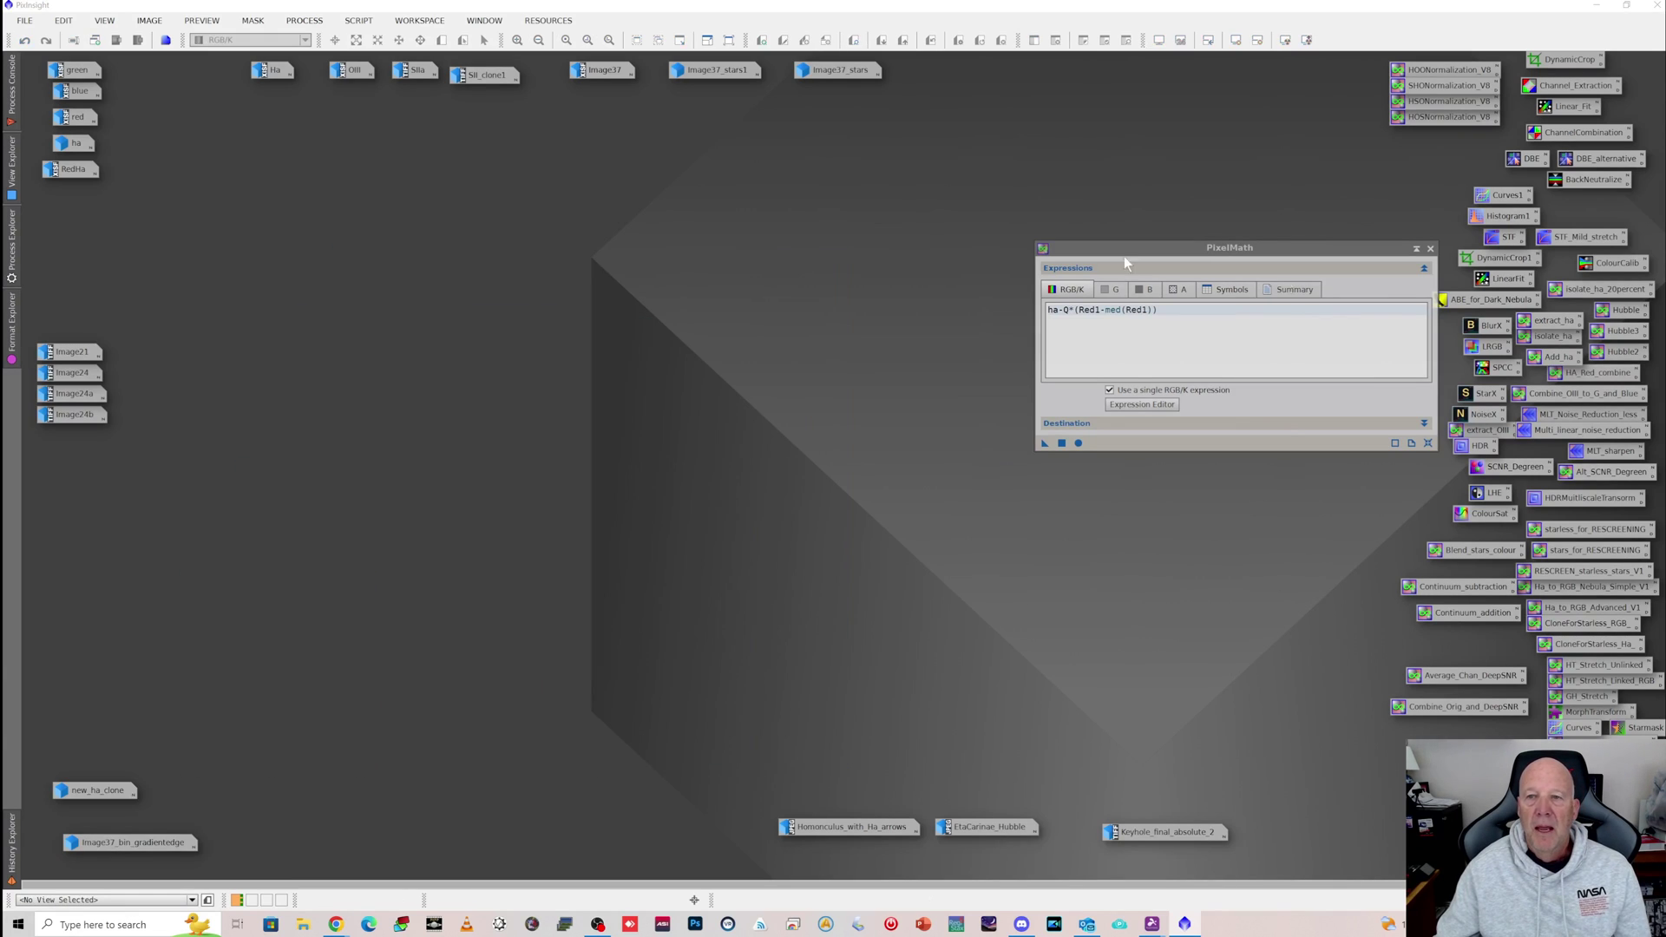
pyautogui.click(1430, 249)
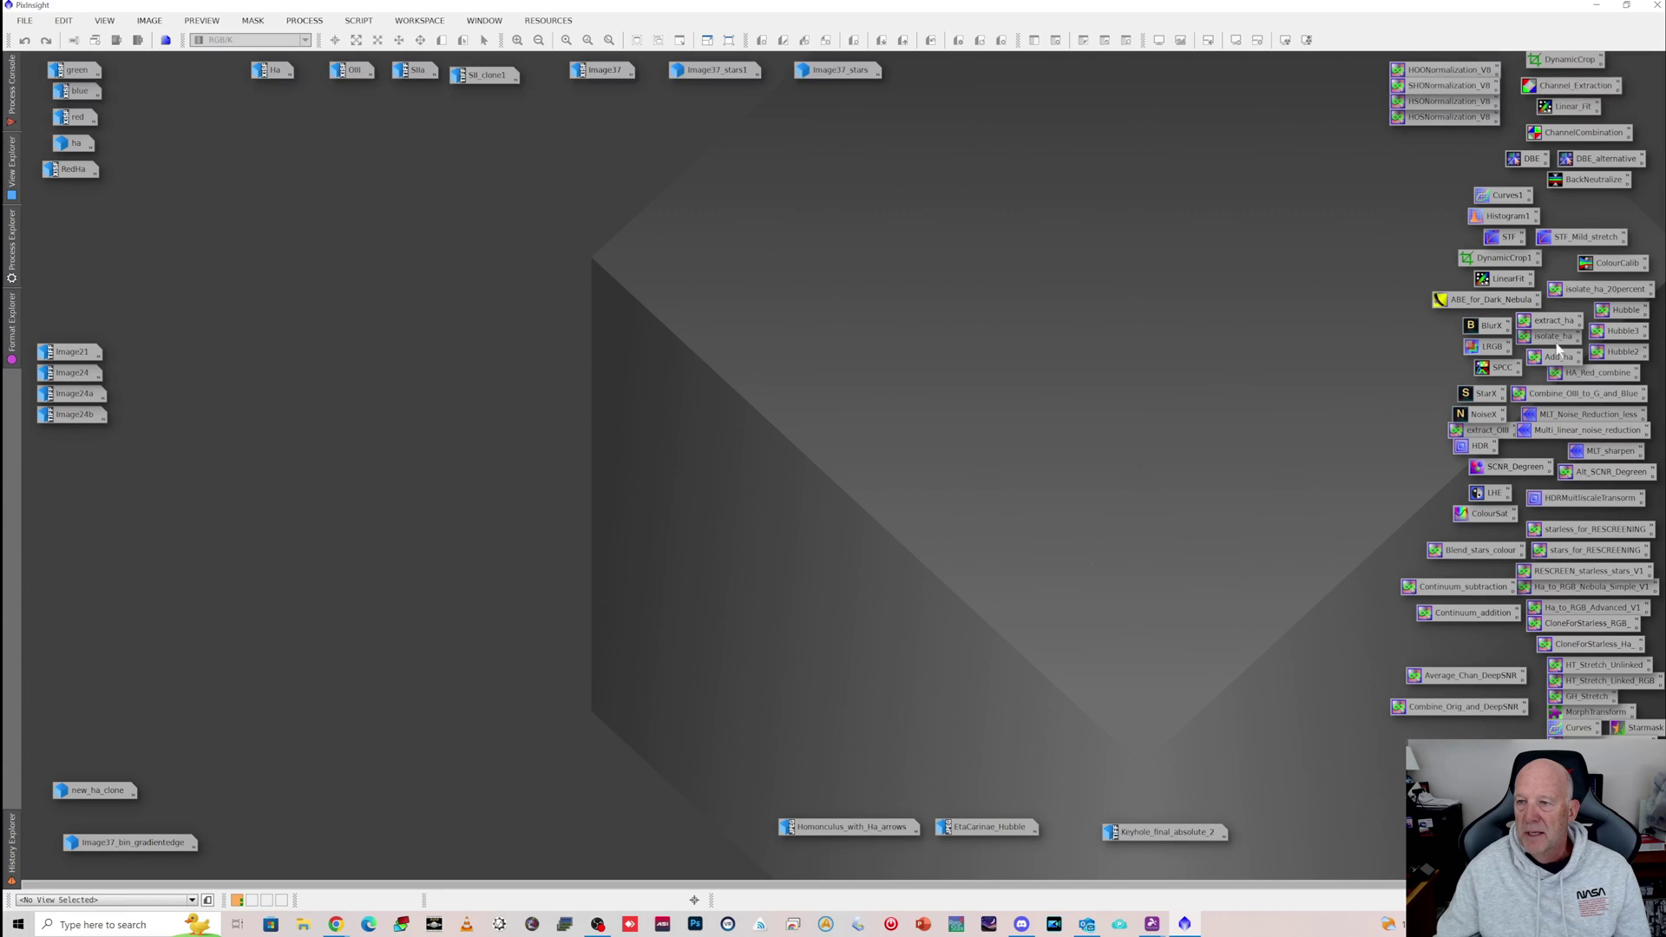
pyautogui.doubleClick(1560, 358)
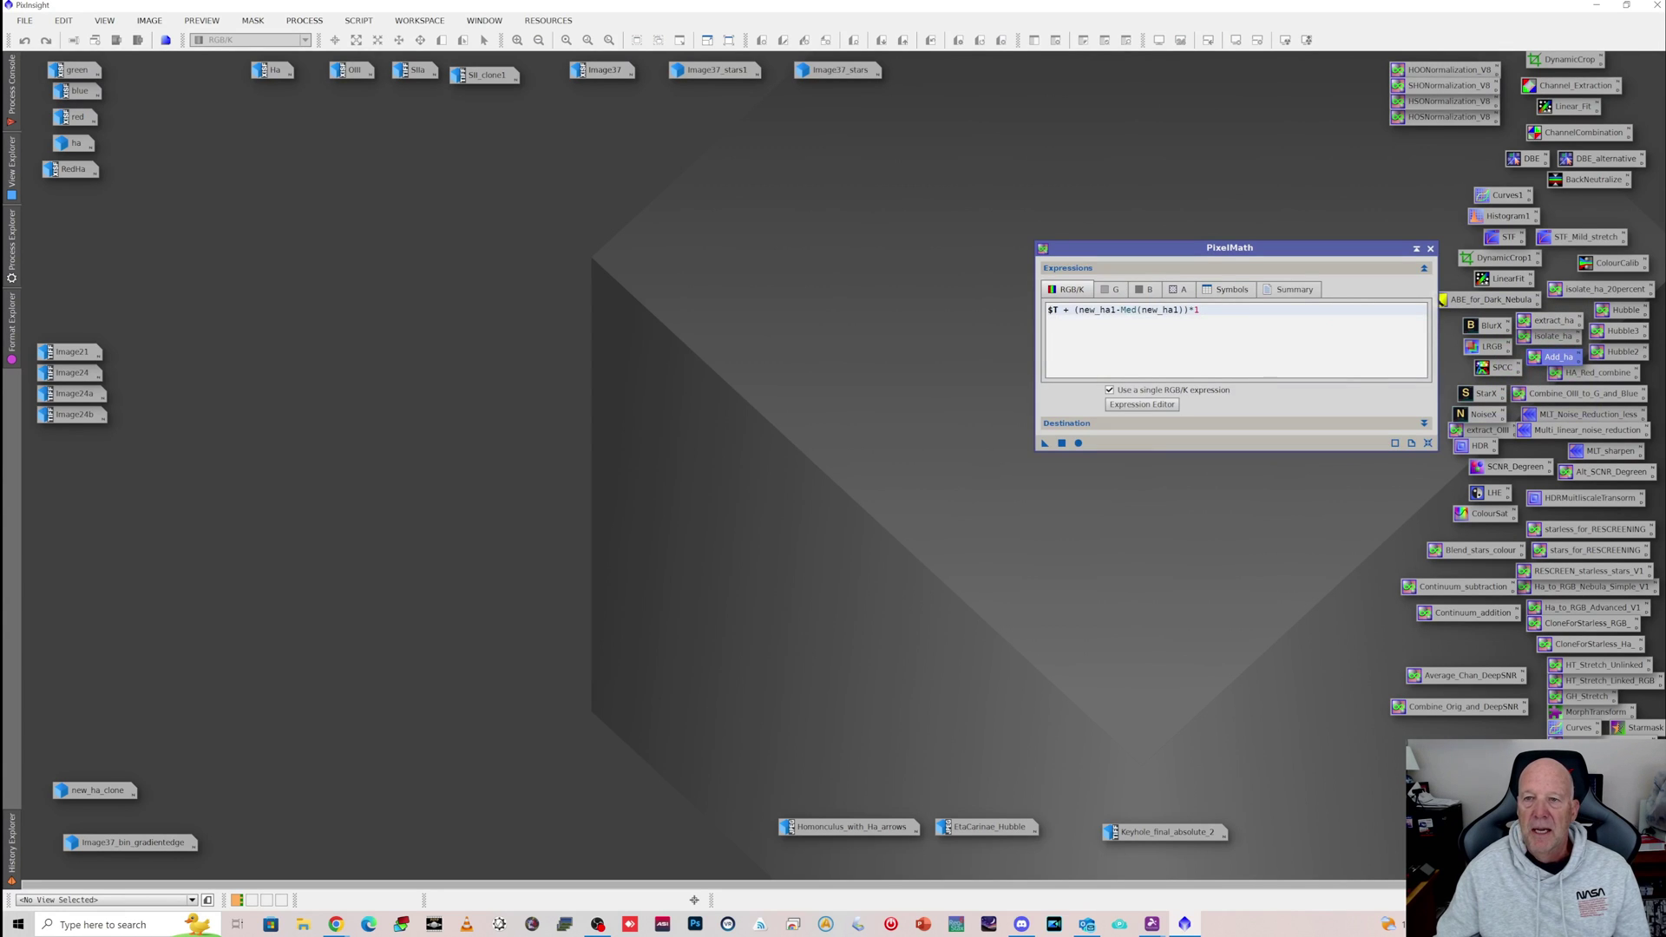
pyautogui.click(1429, 249)
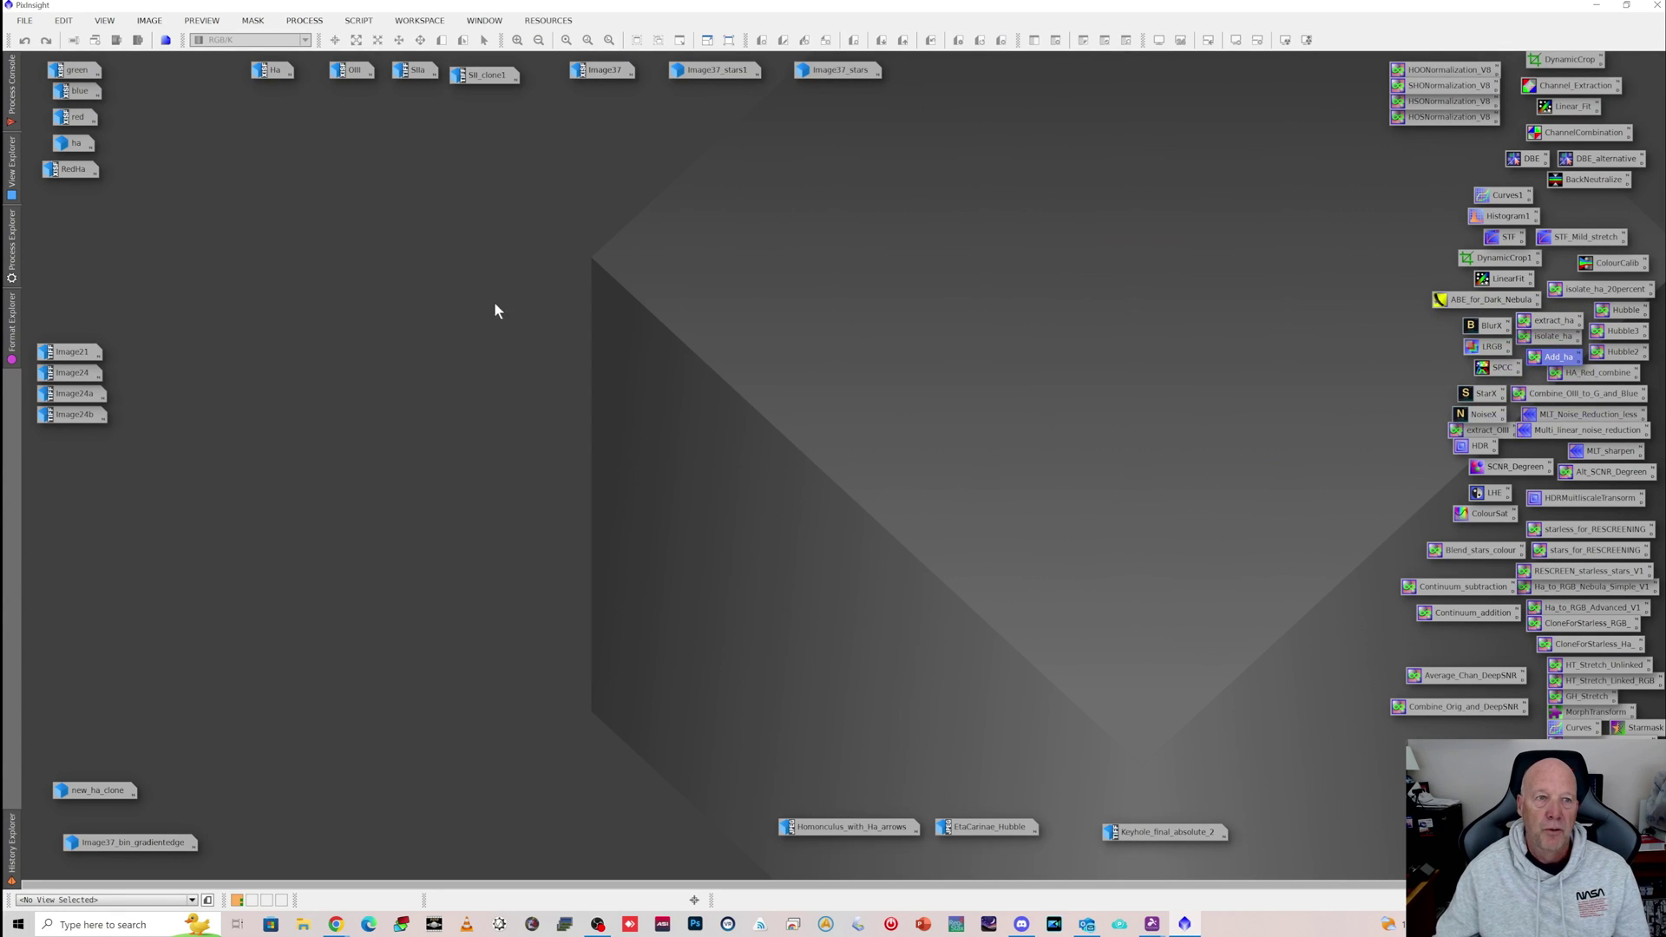
# Open the RedHa image, zoom in on the nebula, then minimise it to an icon
pyautogui.doubleClick(97, 169)
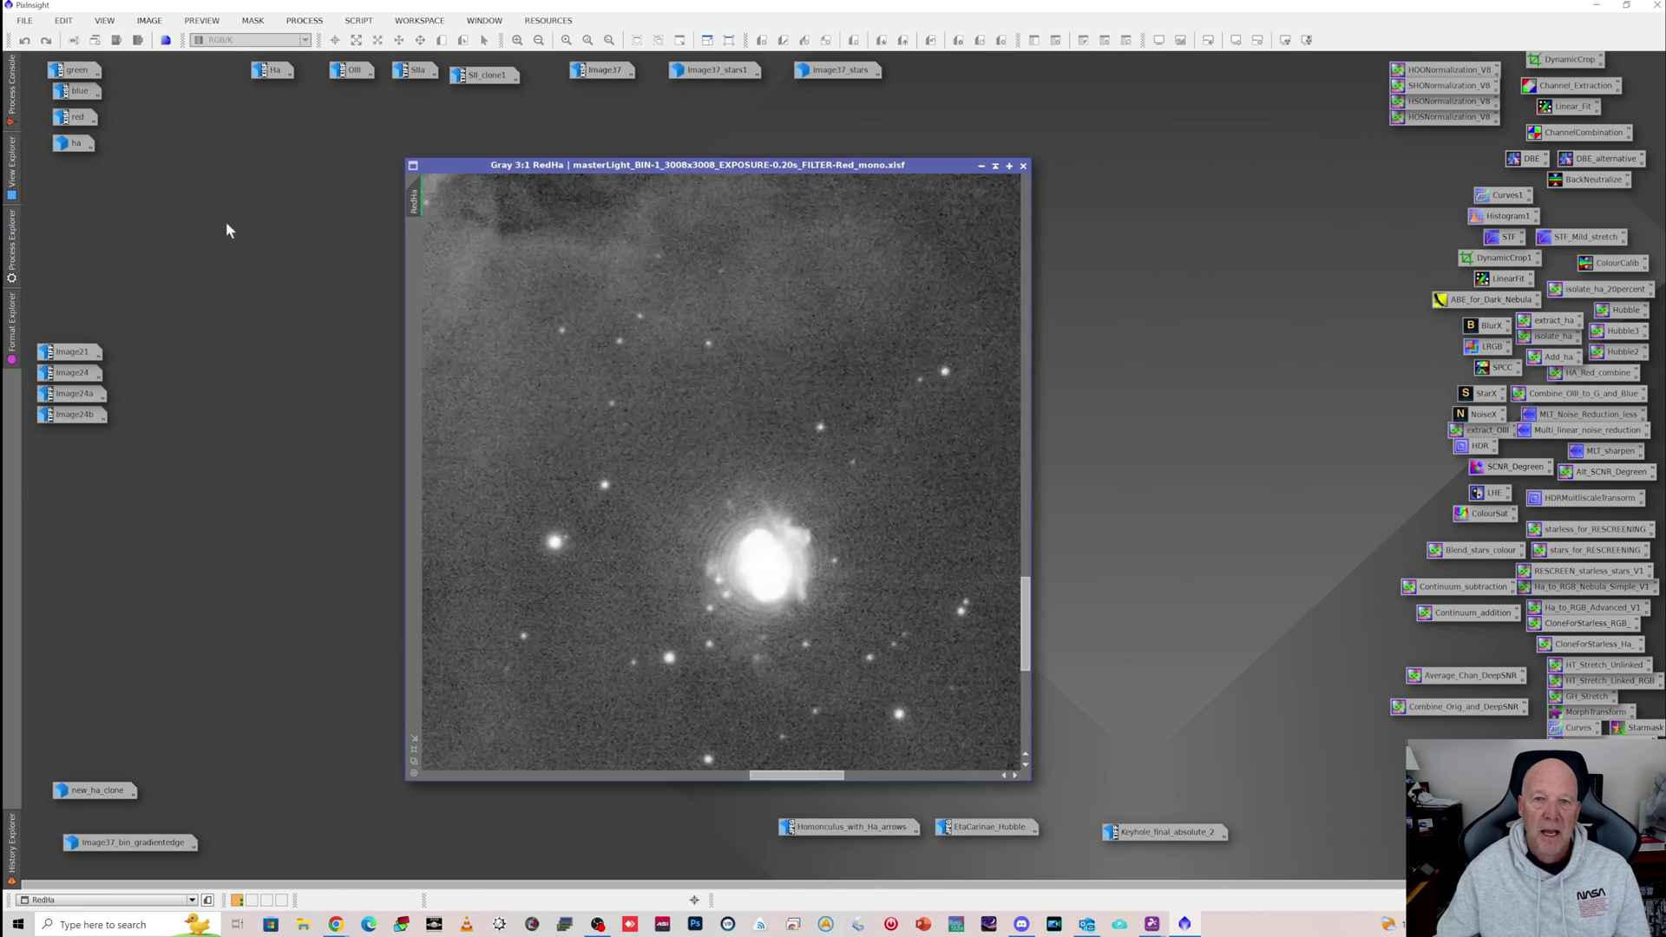
pyautogui.scroll(-1, 557, 338)
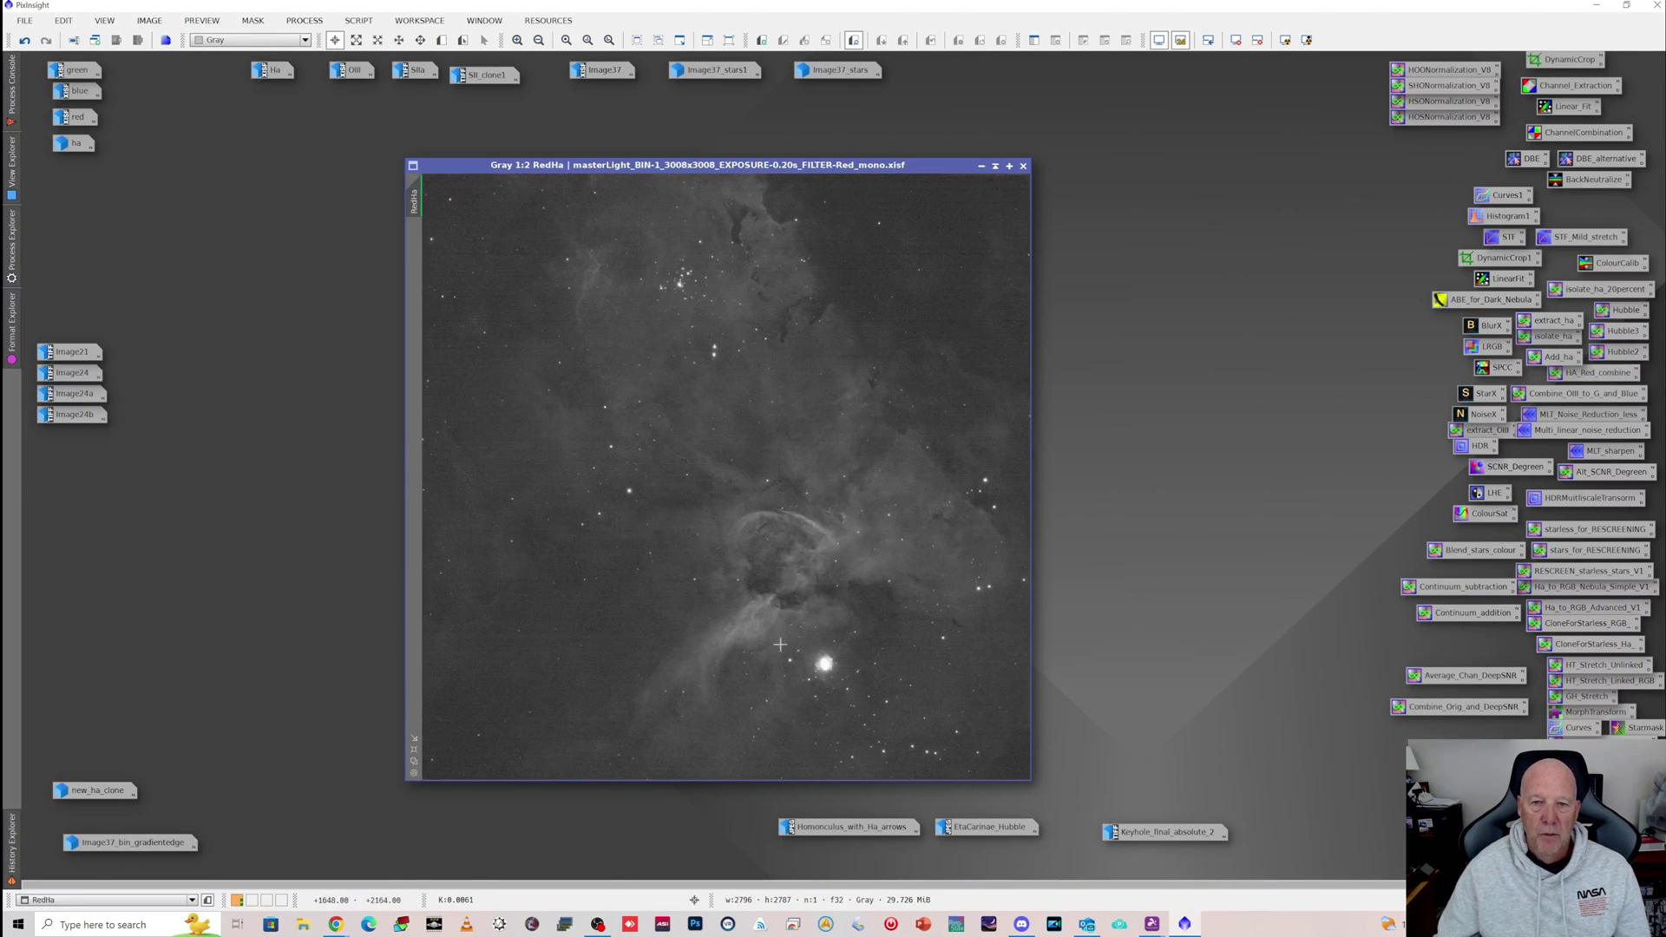
pyautogui.scroll(1, 826, 733)
pyautogui.scroll(1, 828, 670)
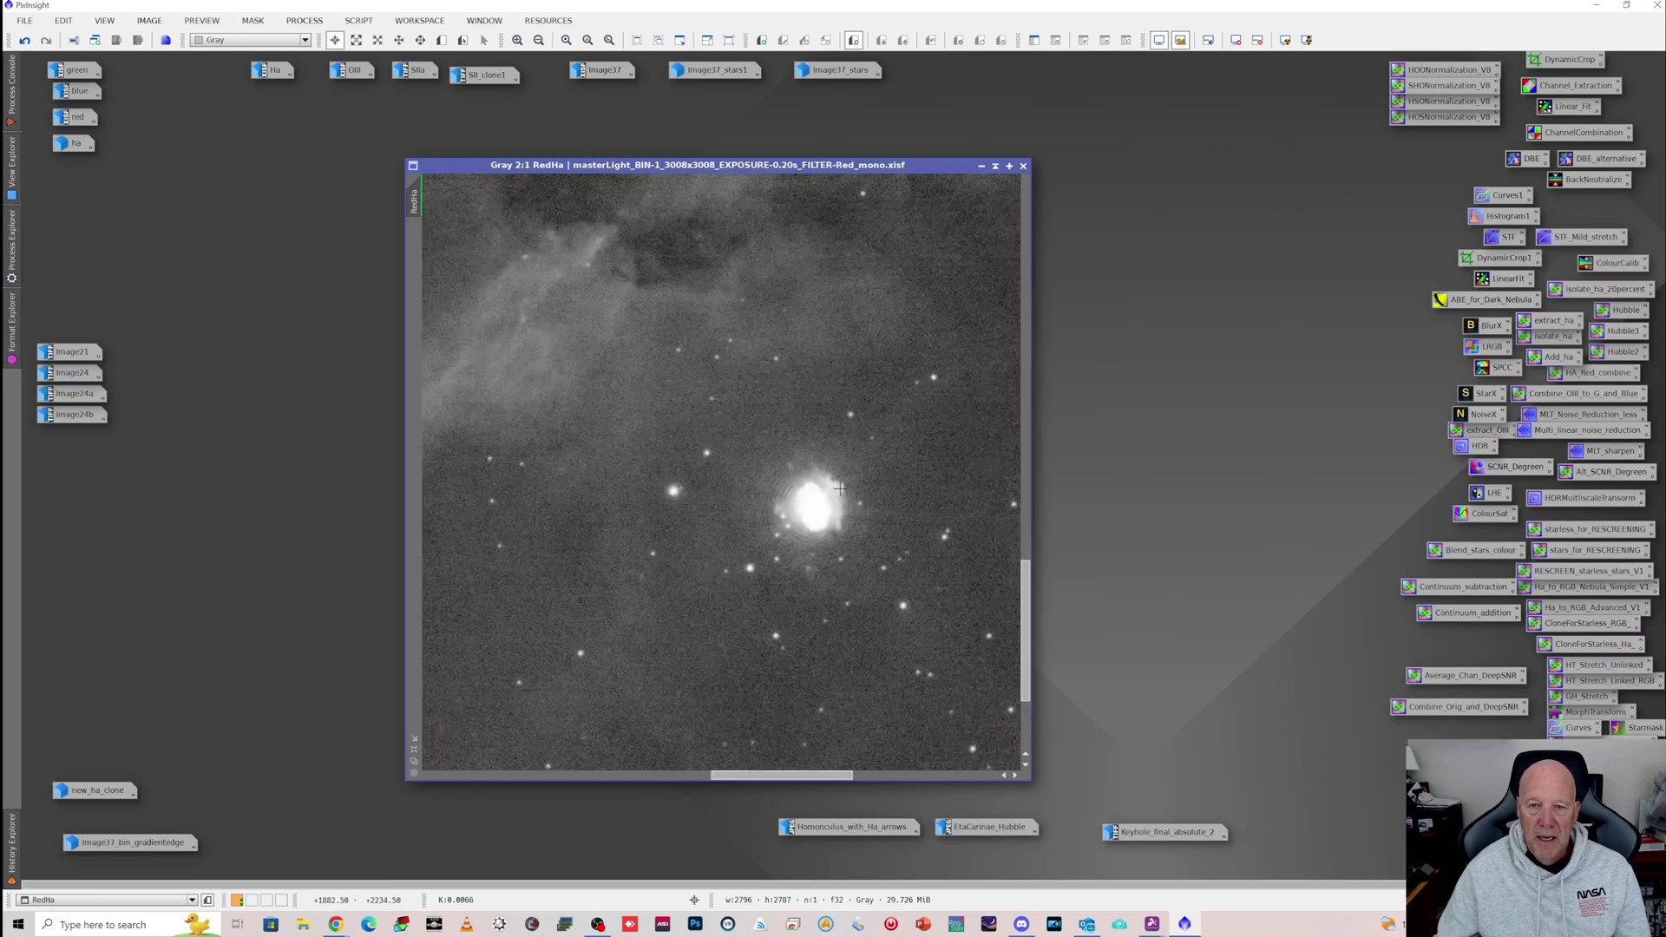
pyautogui.scroll(1, 840, 488)
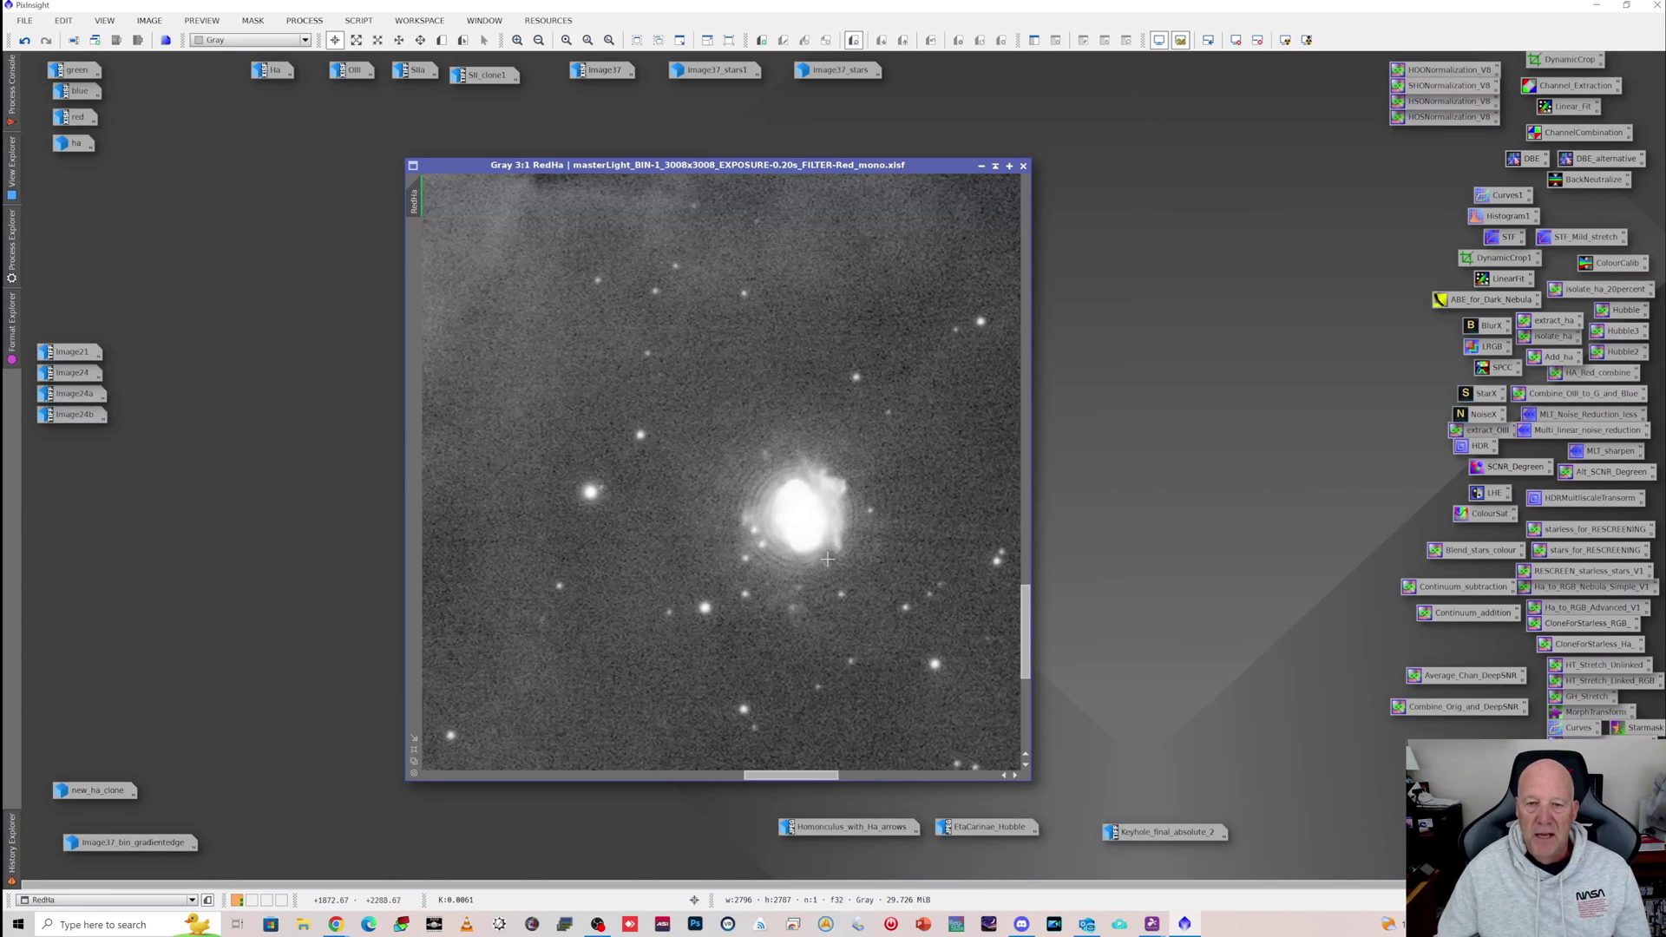
pyautogui.click(980, 166)
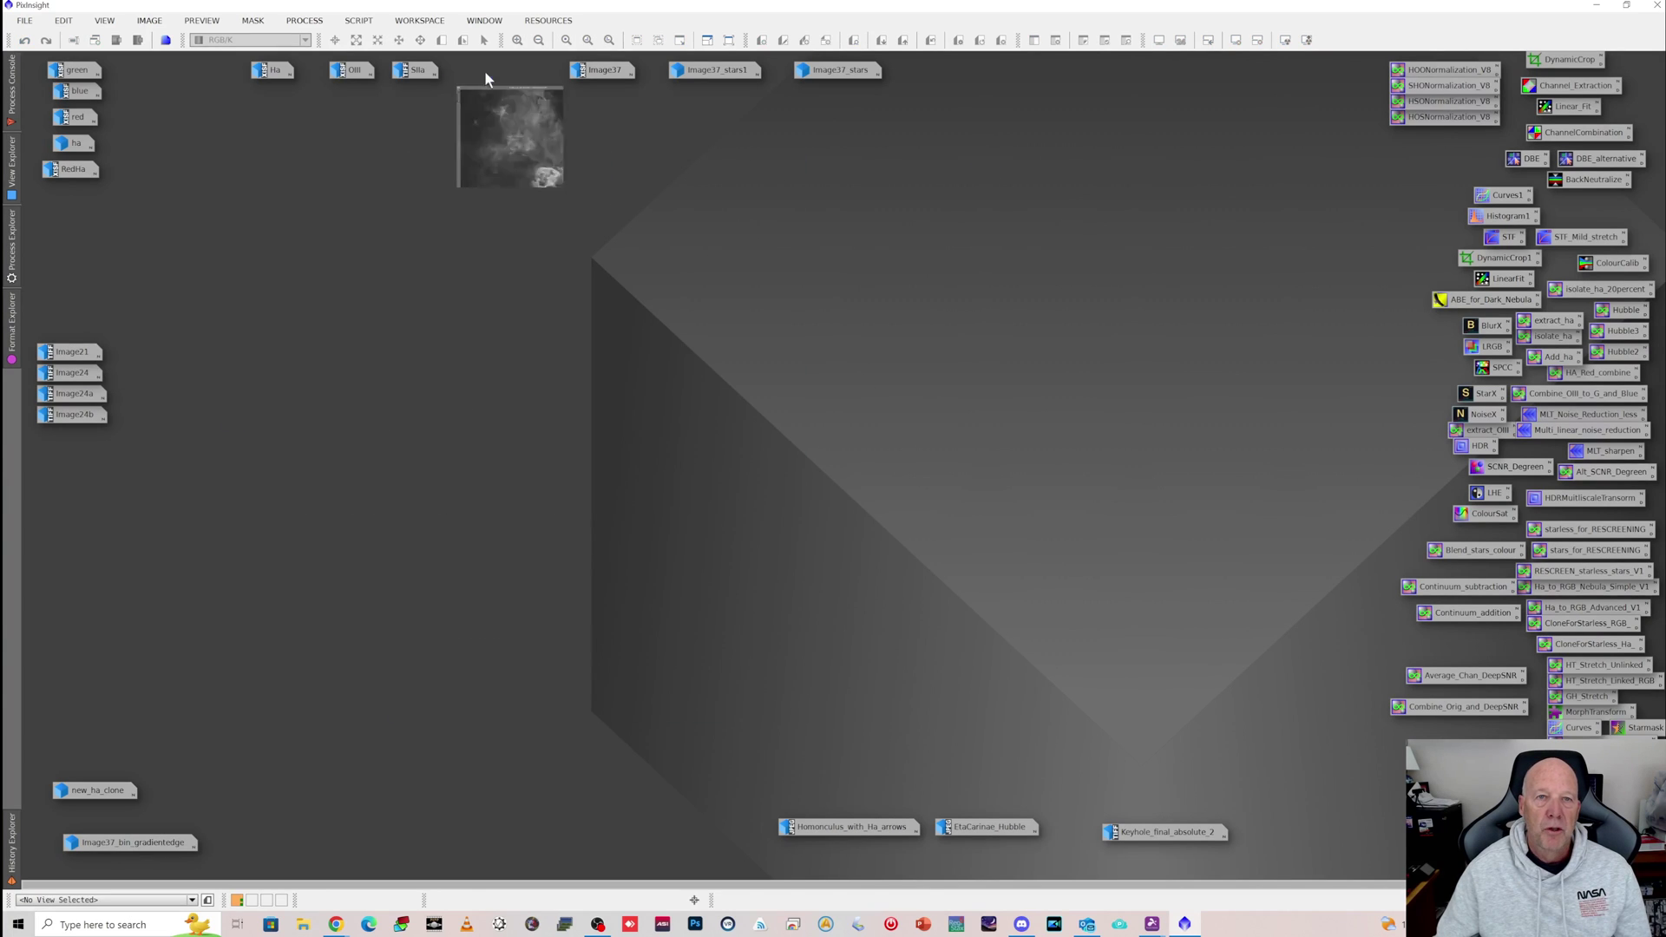
pyautogui.doubleClick(487, 75)
pyautogui.click(1084, 158)
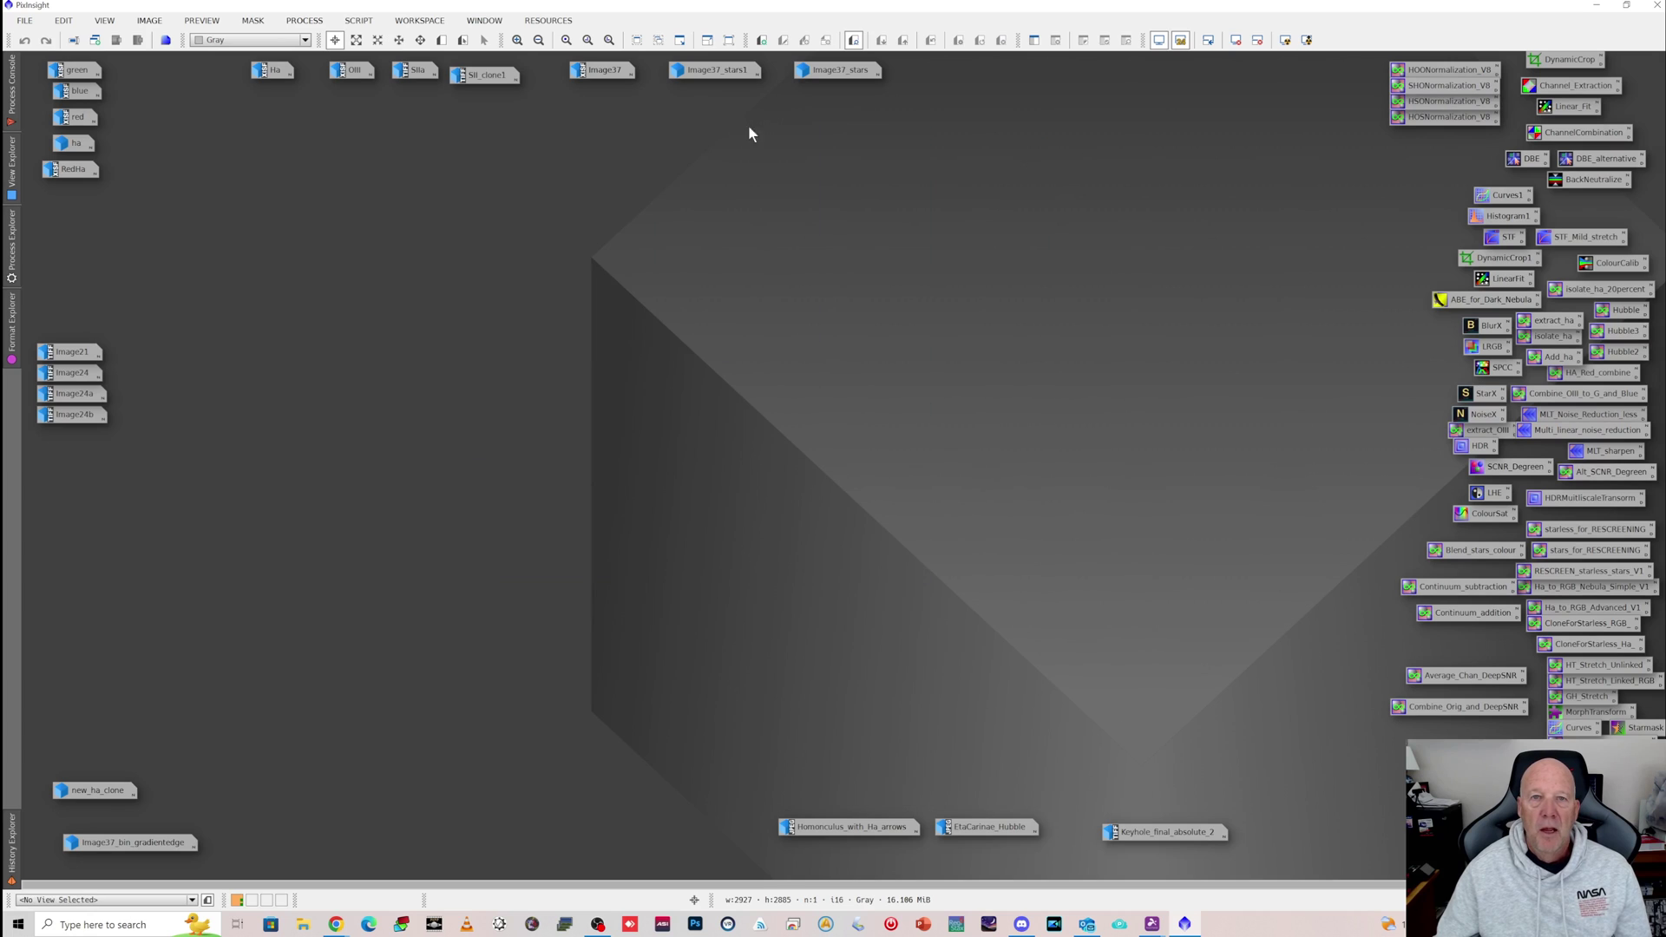
pyautogui.doubleClick(607, 73)
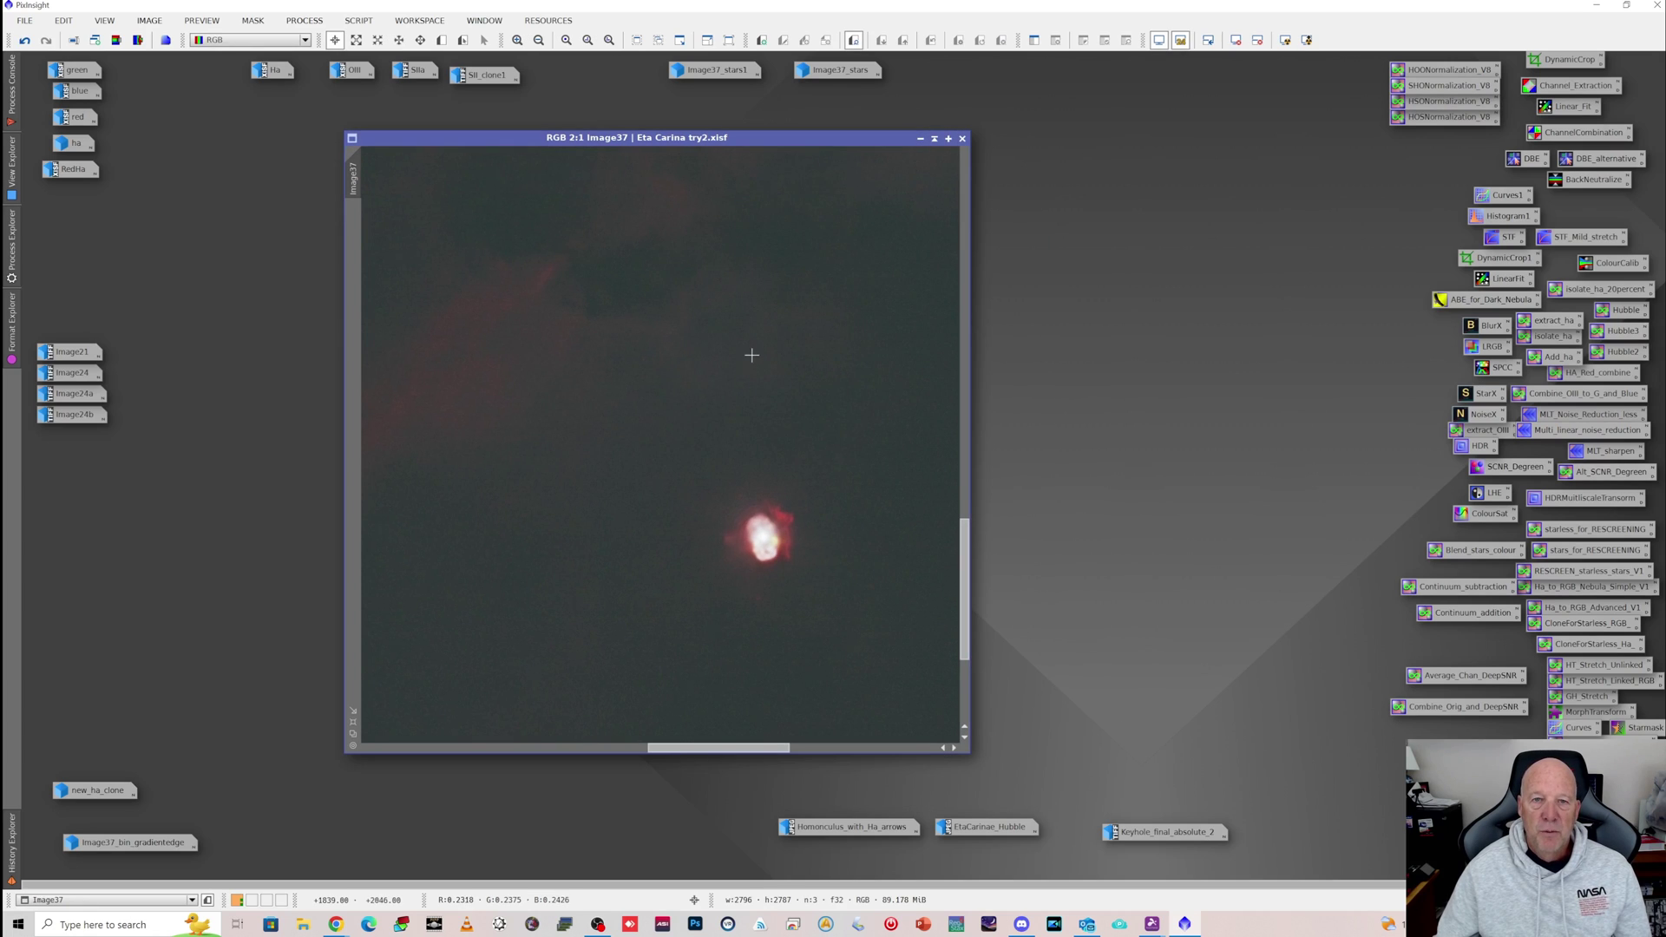
pyautogui.scroll(-2, 744, 342)
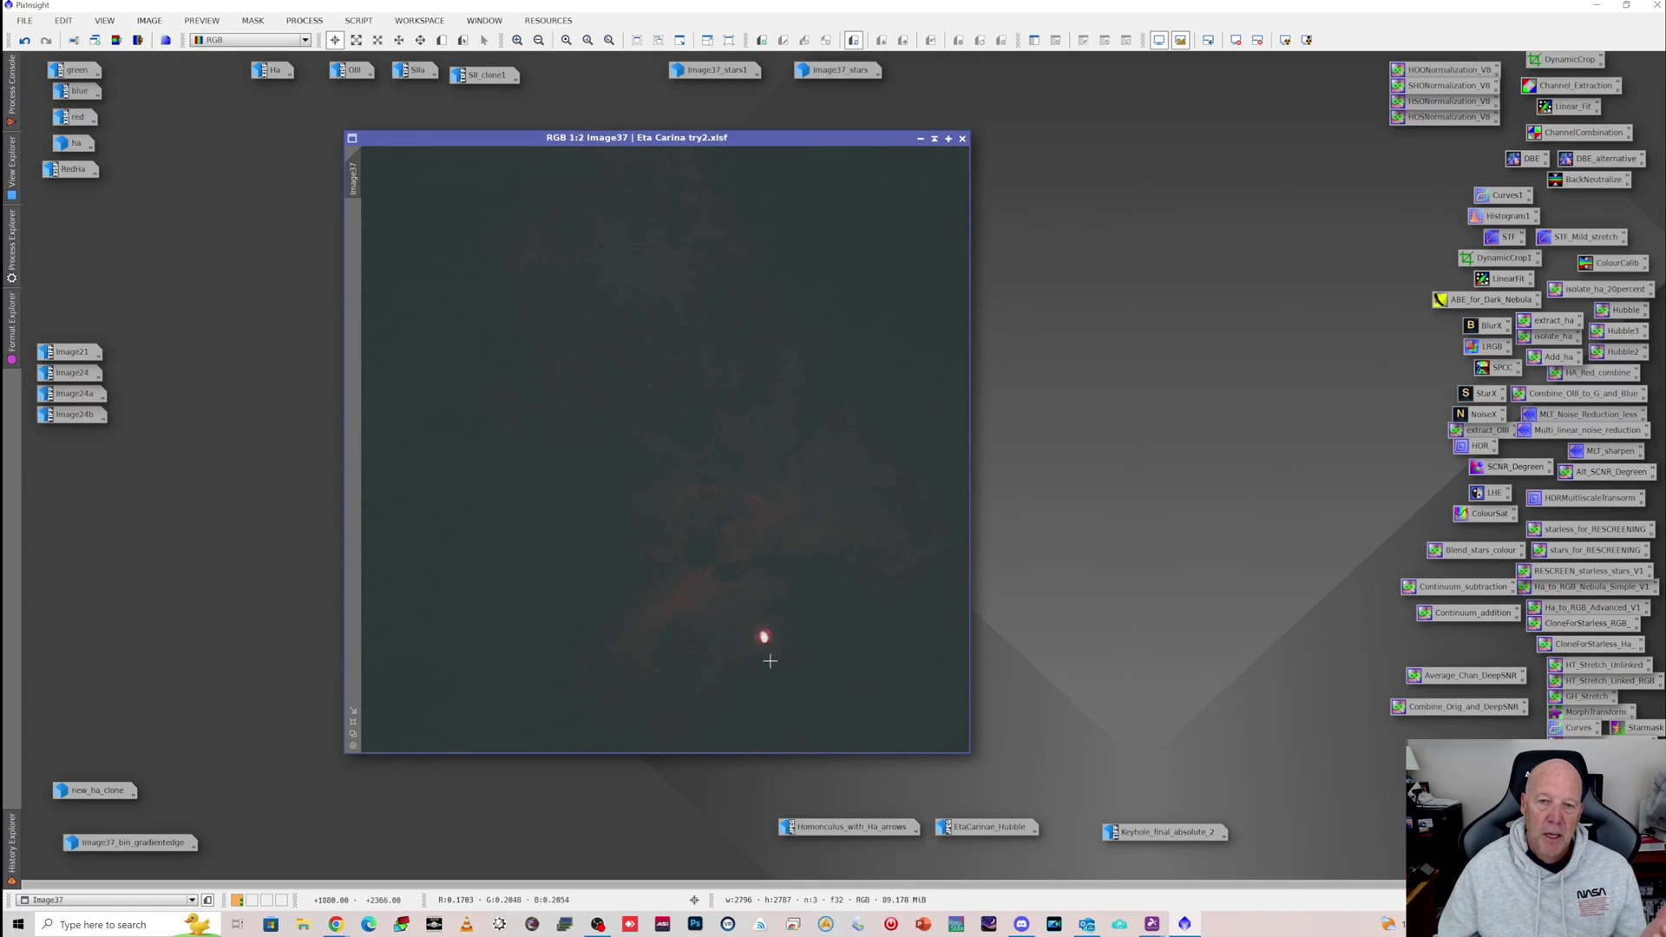
pyautogui.scroll(3, 763, 650)
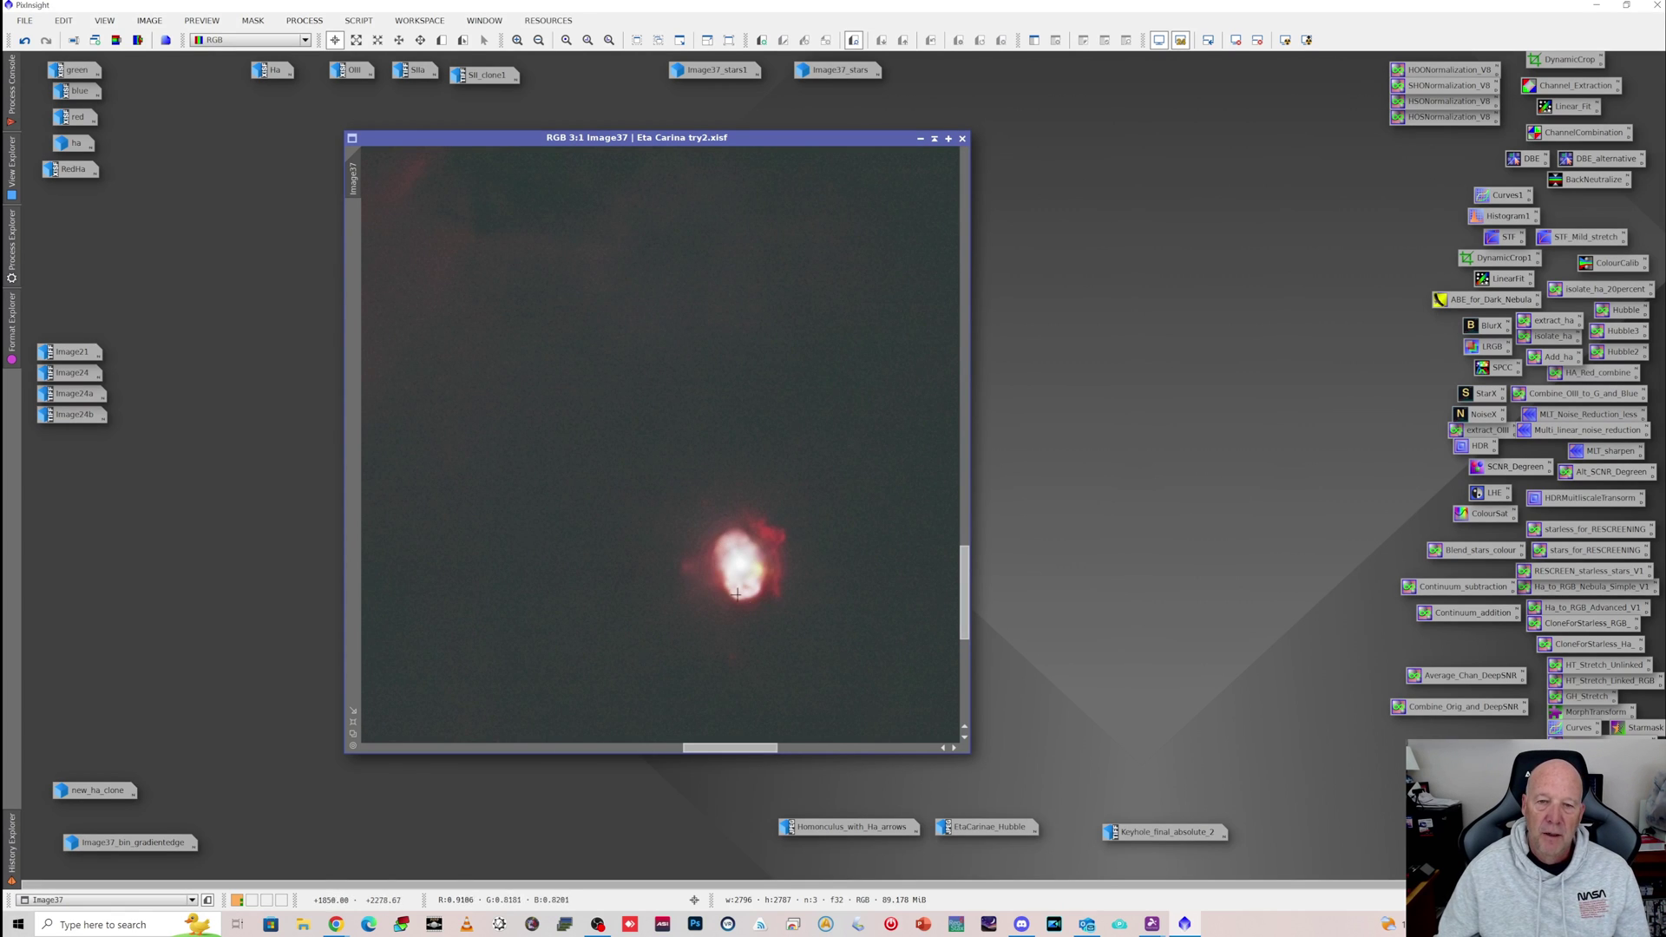
pyautogui.scroll(-2, 815, 521)
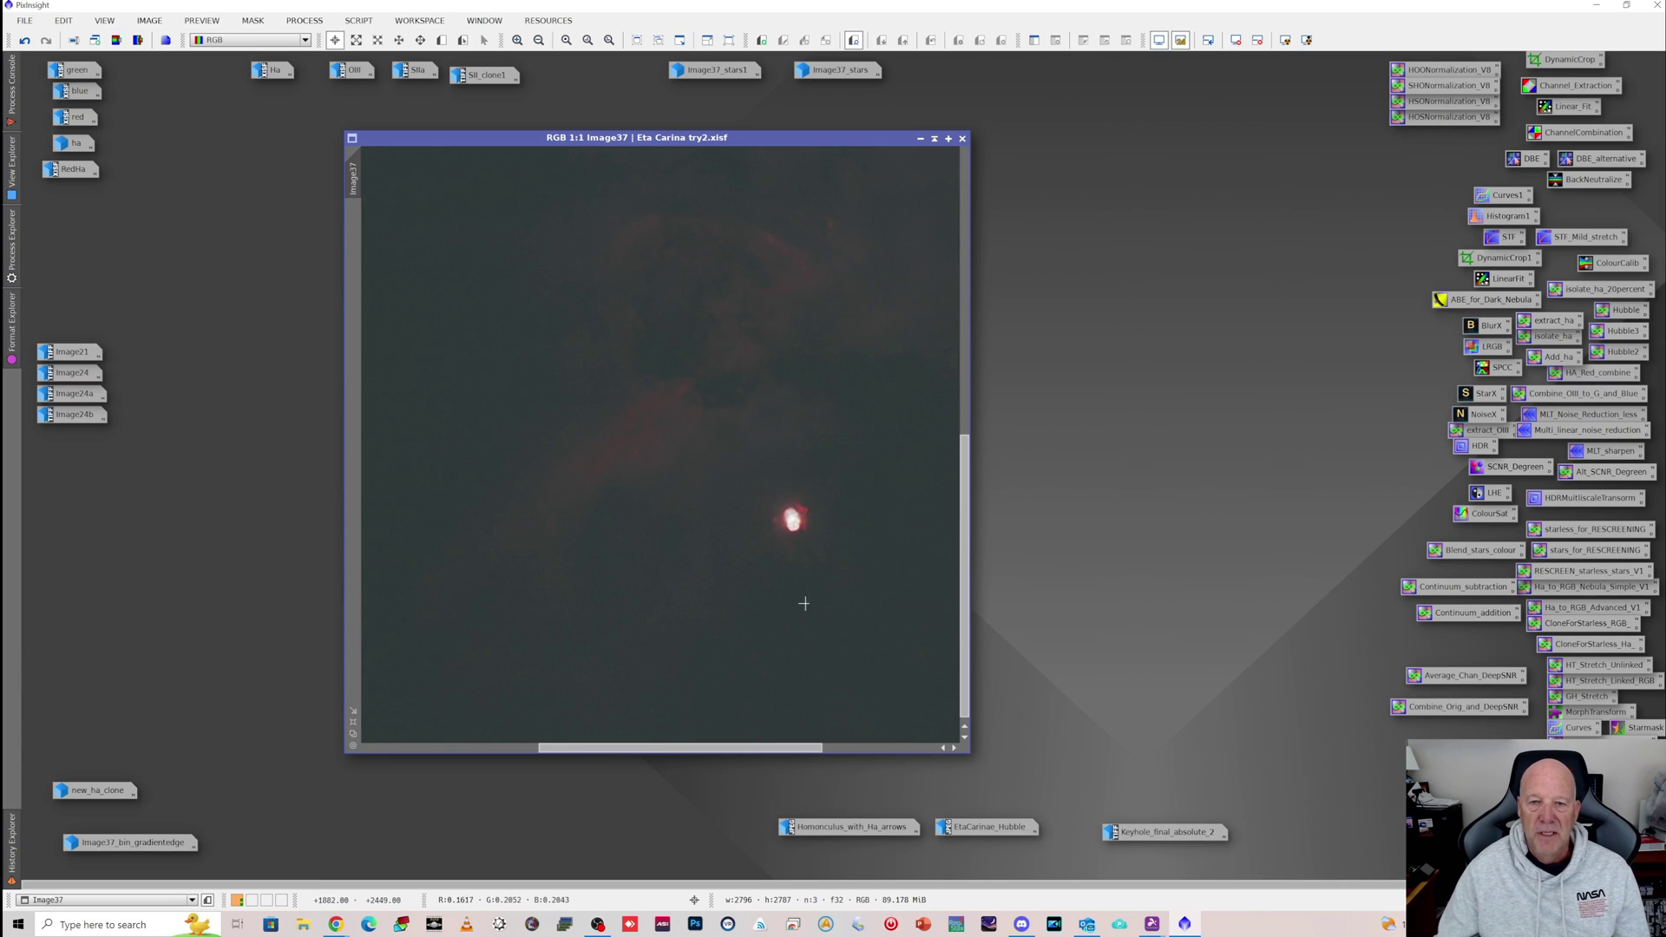
pyautogui.scroll(1, 802, 599)
pyautogui.scroll(1, 802, 351)
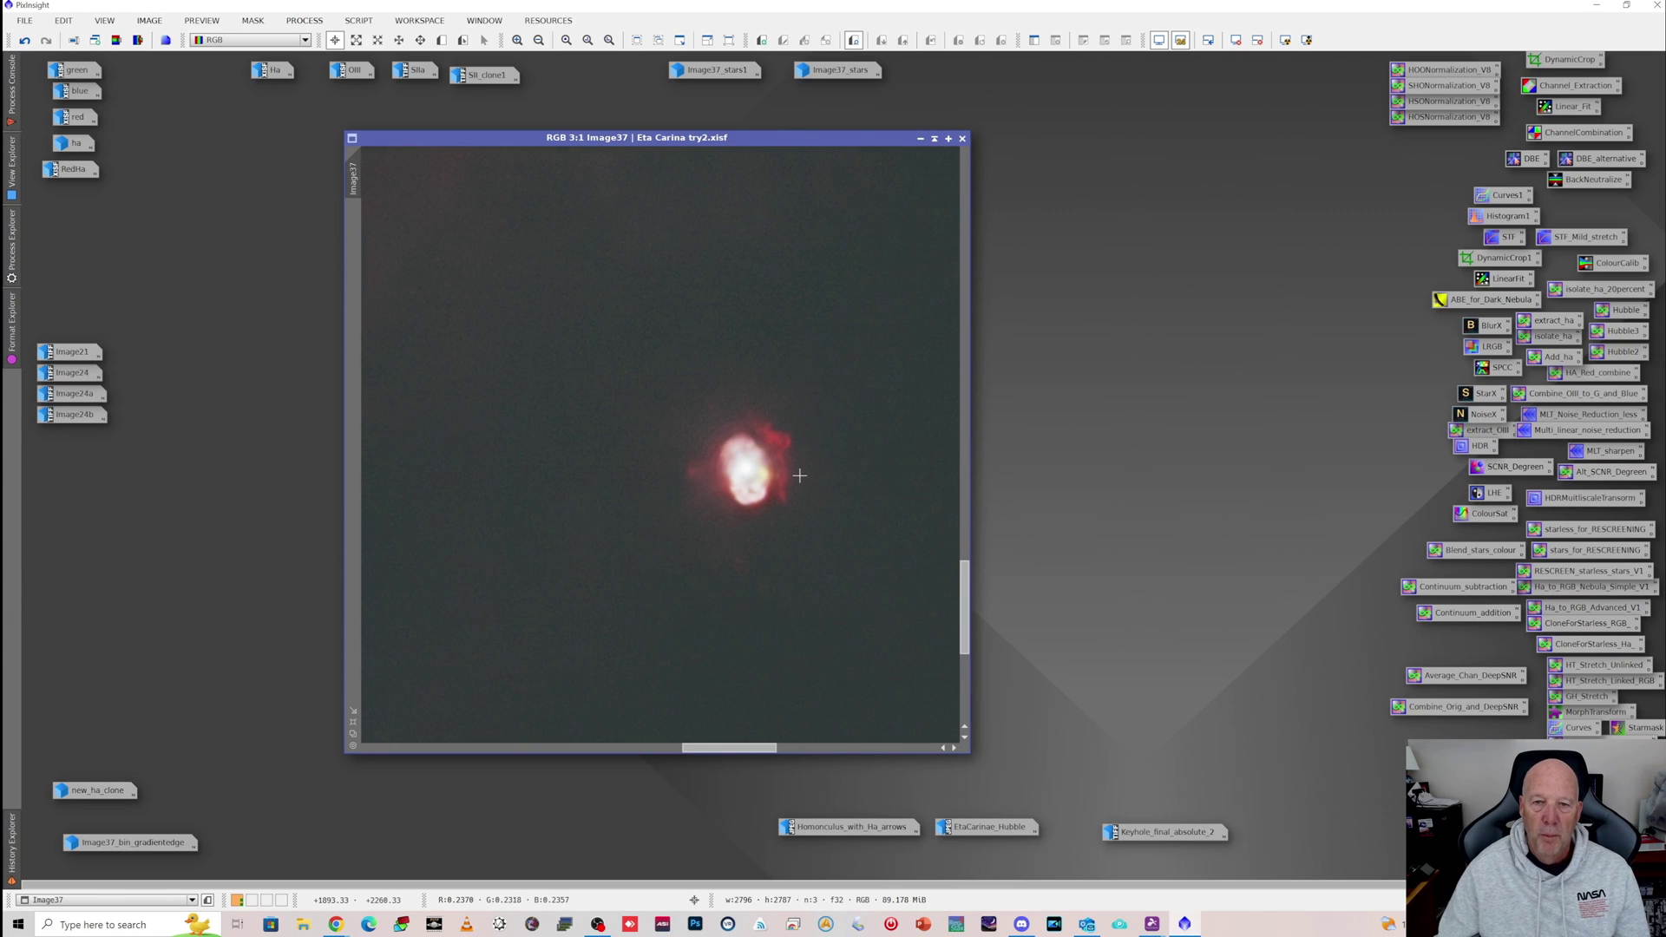
pyautogui.scroll(-1, 799, 476)
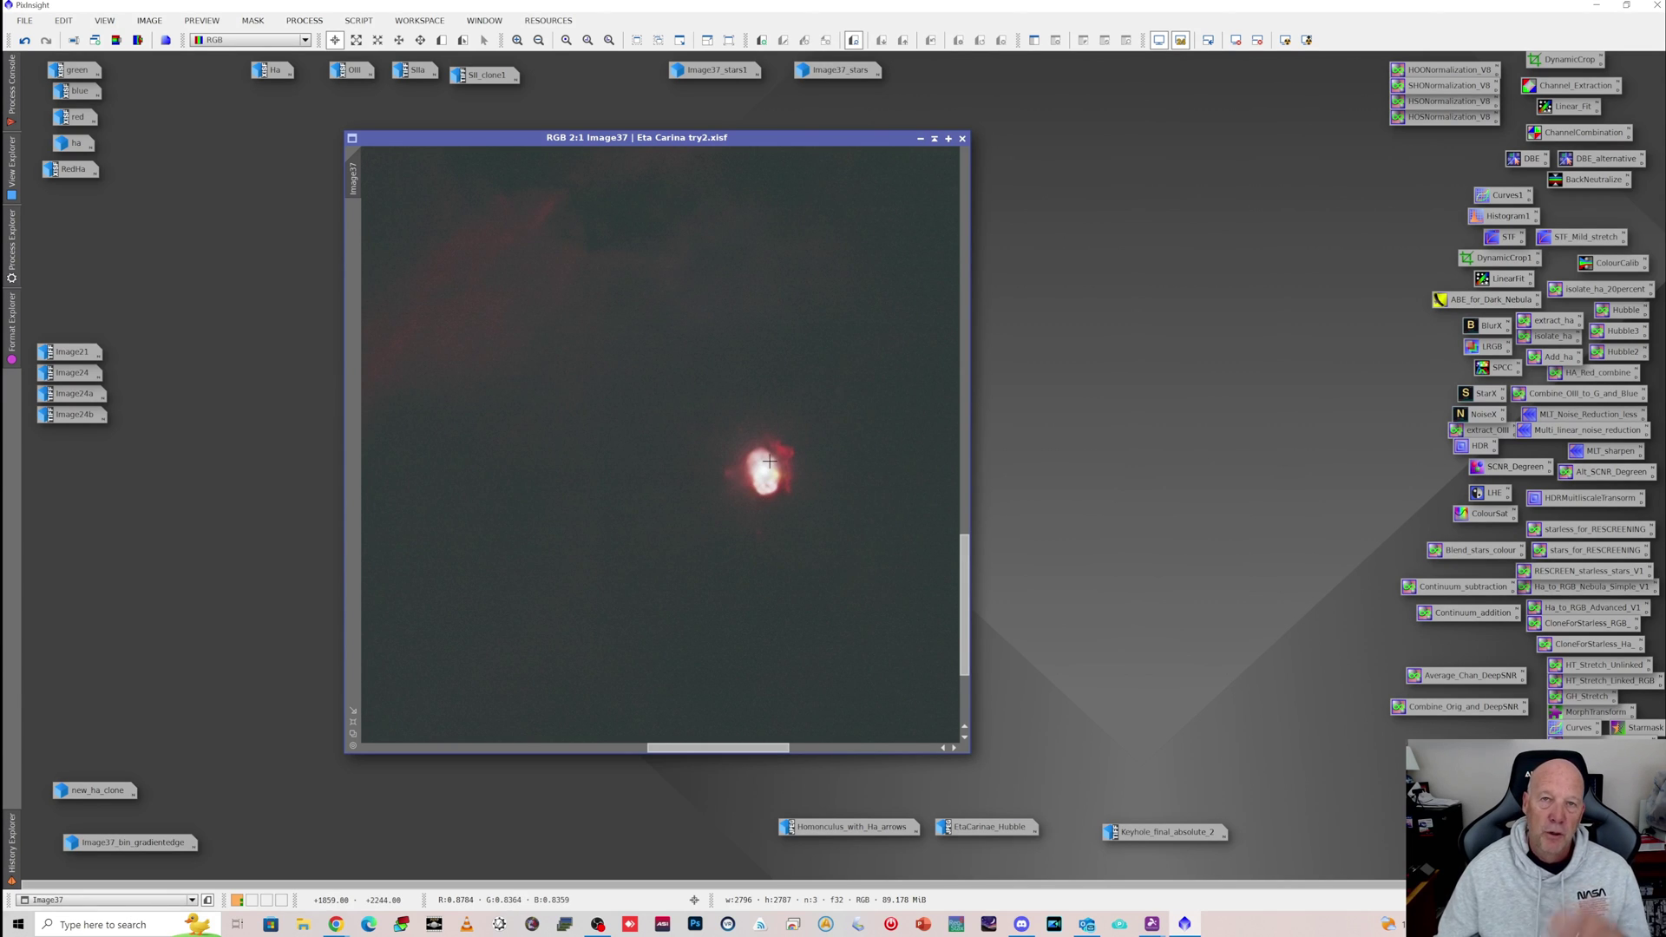
pyautogui.click(919, 139)
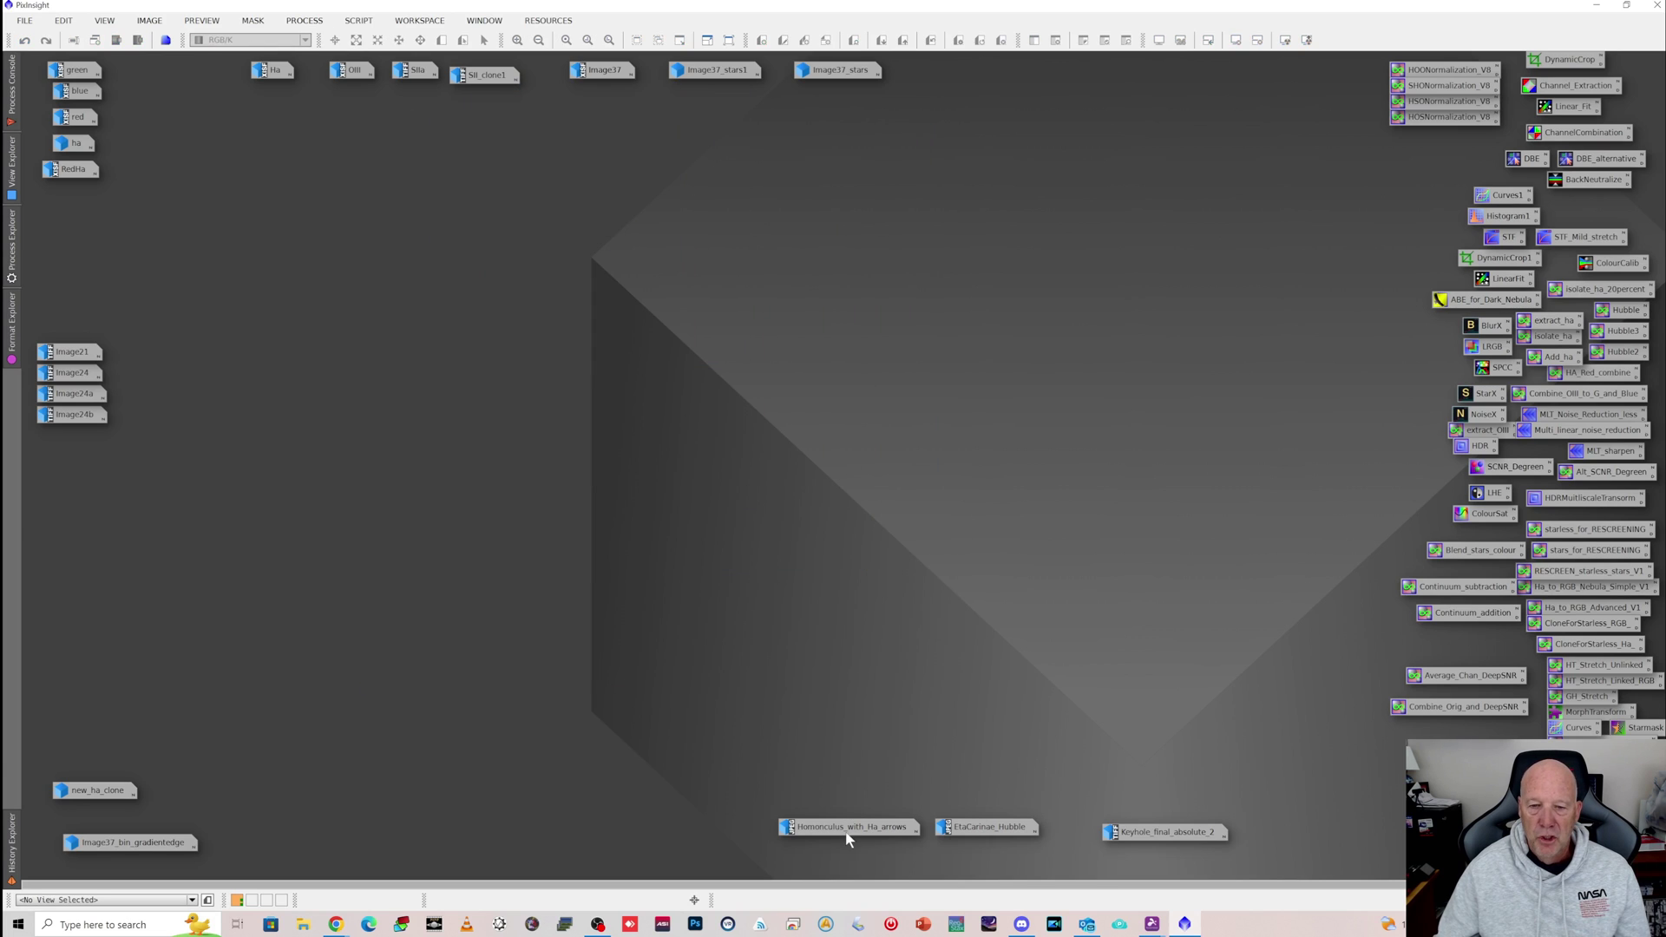
pyautogui.click(983, 828)
pyautogui.doubleClick(983, 828)
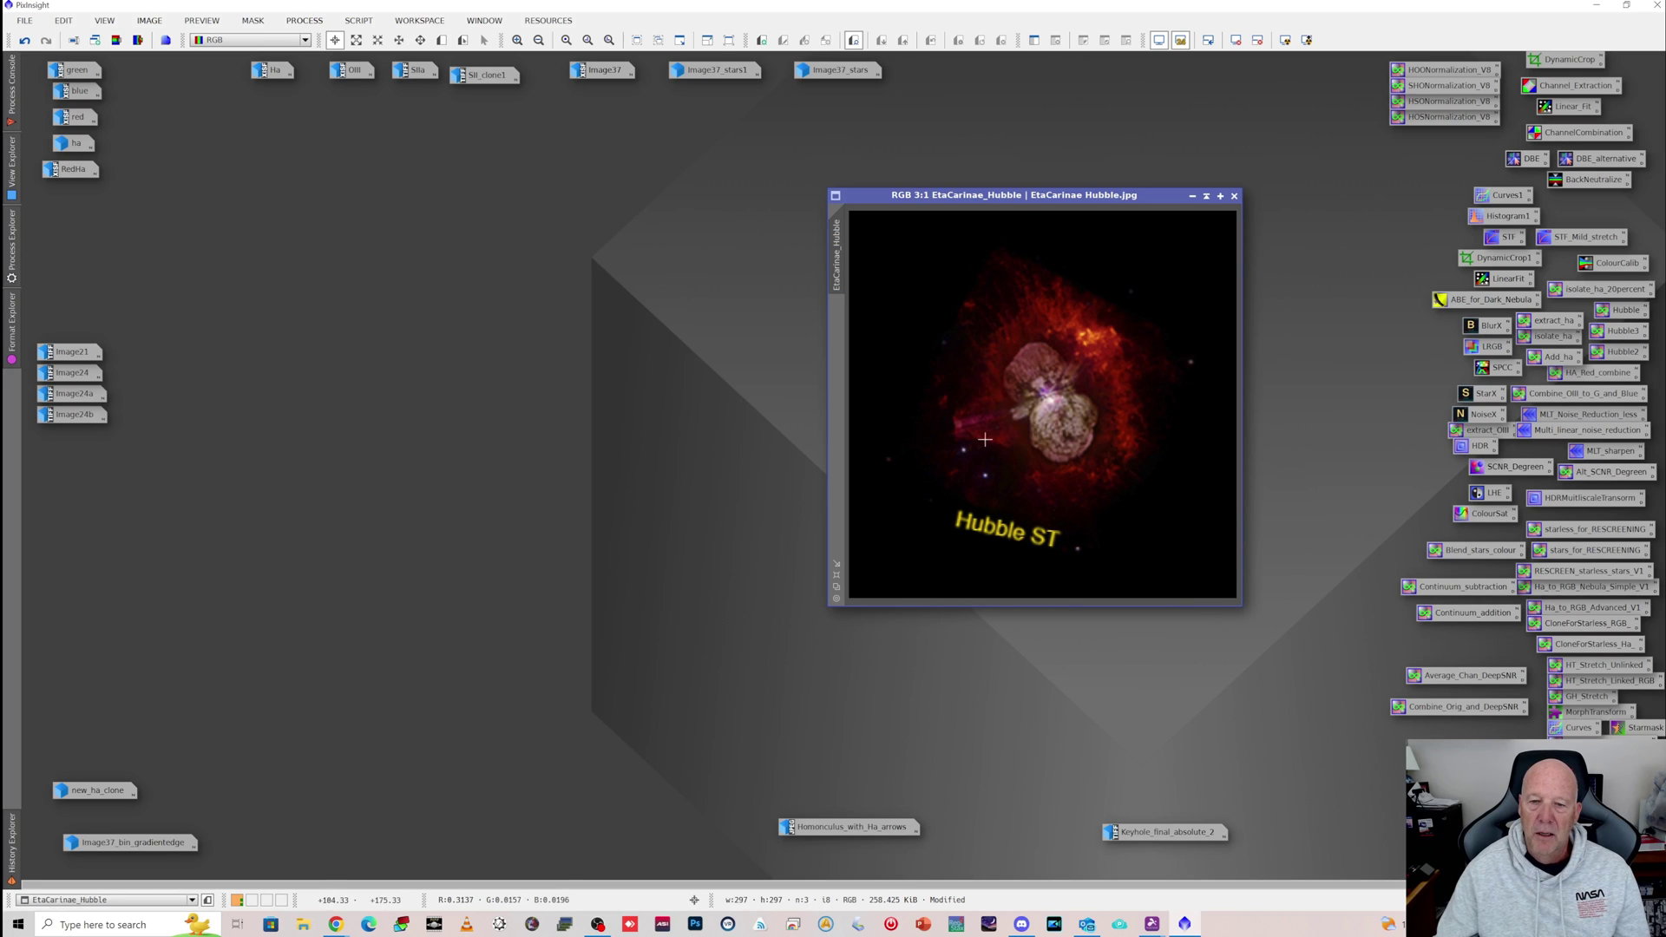
pyautogui.doubleClick(883, 835)
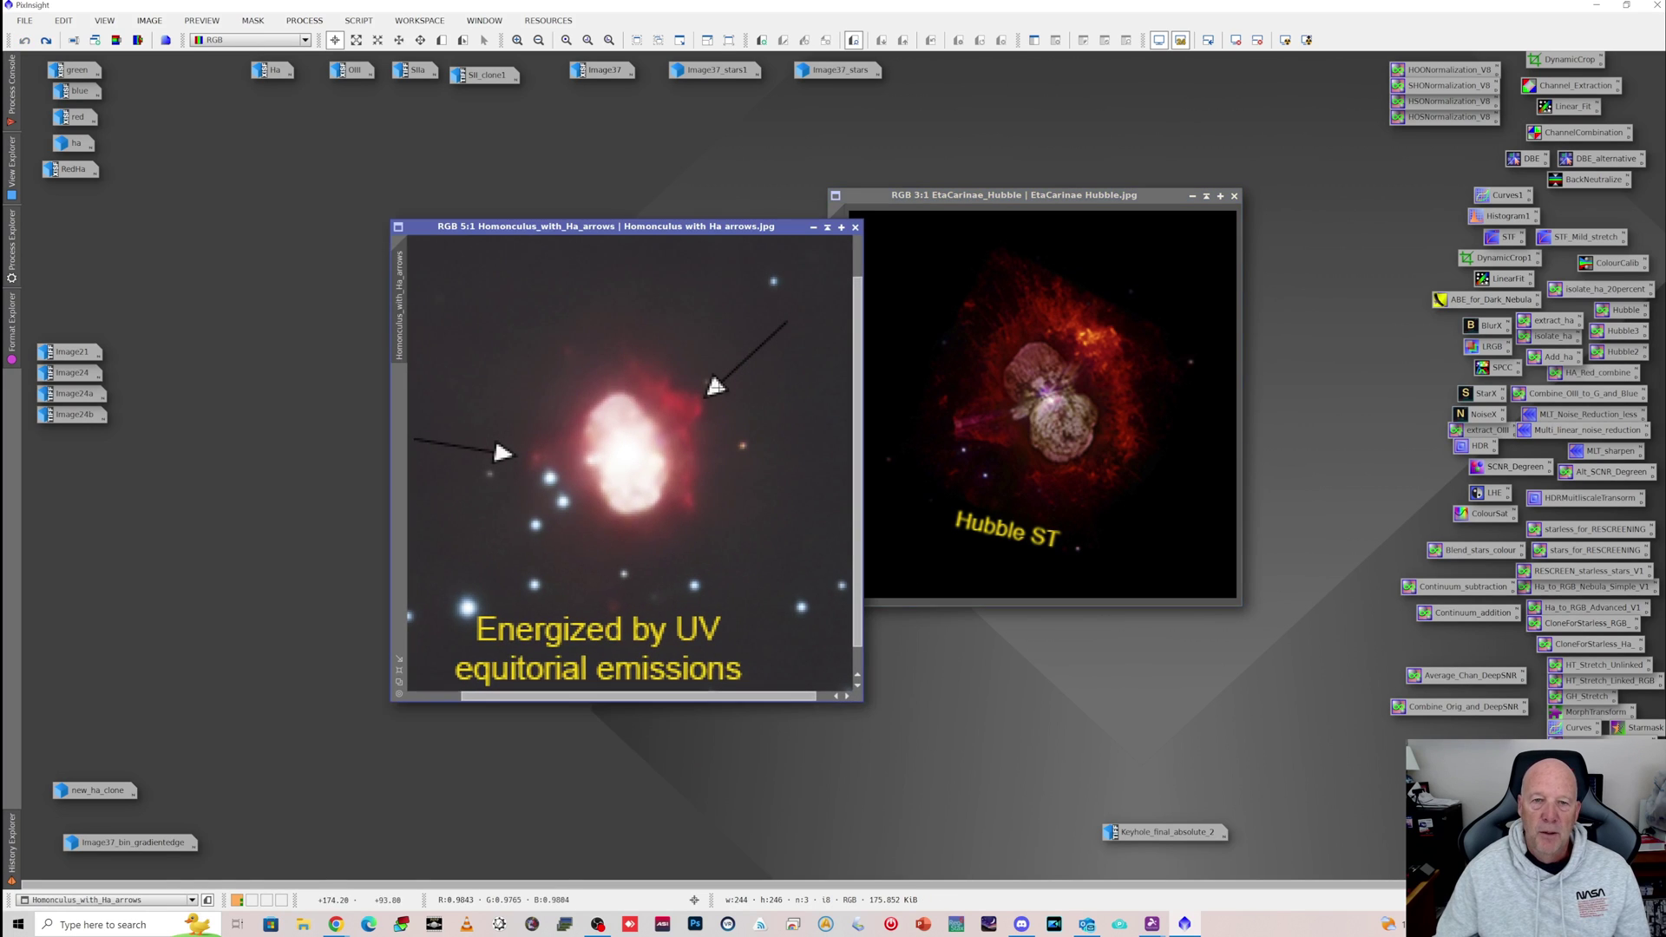
pyautogui.moveTo(695, 228); pyautogui.dragTo(679, 173)
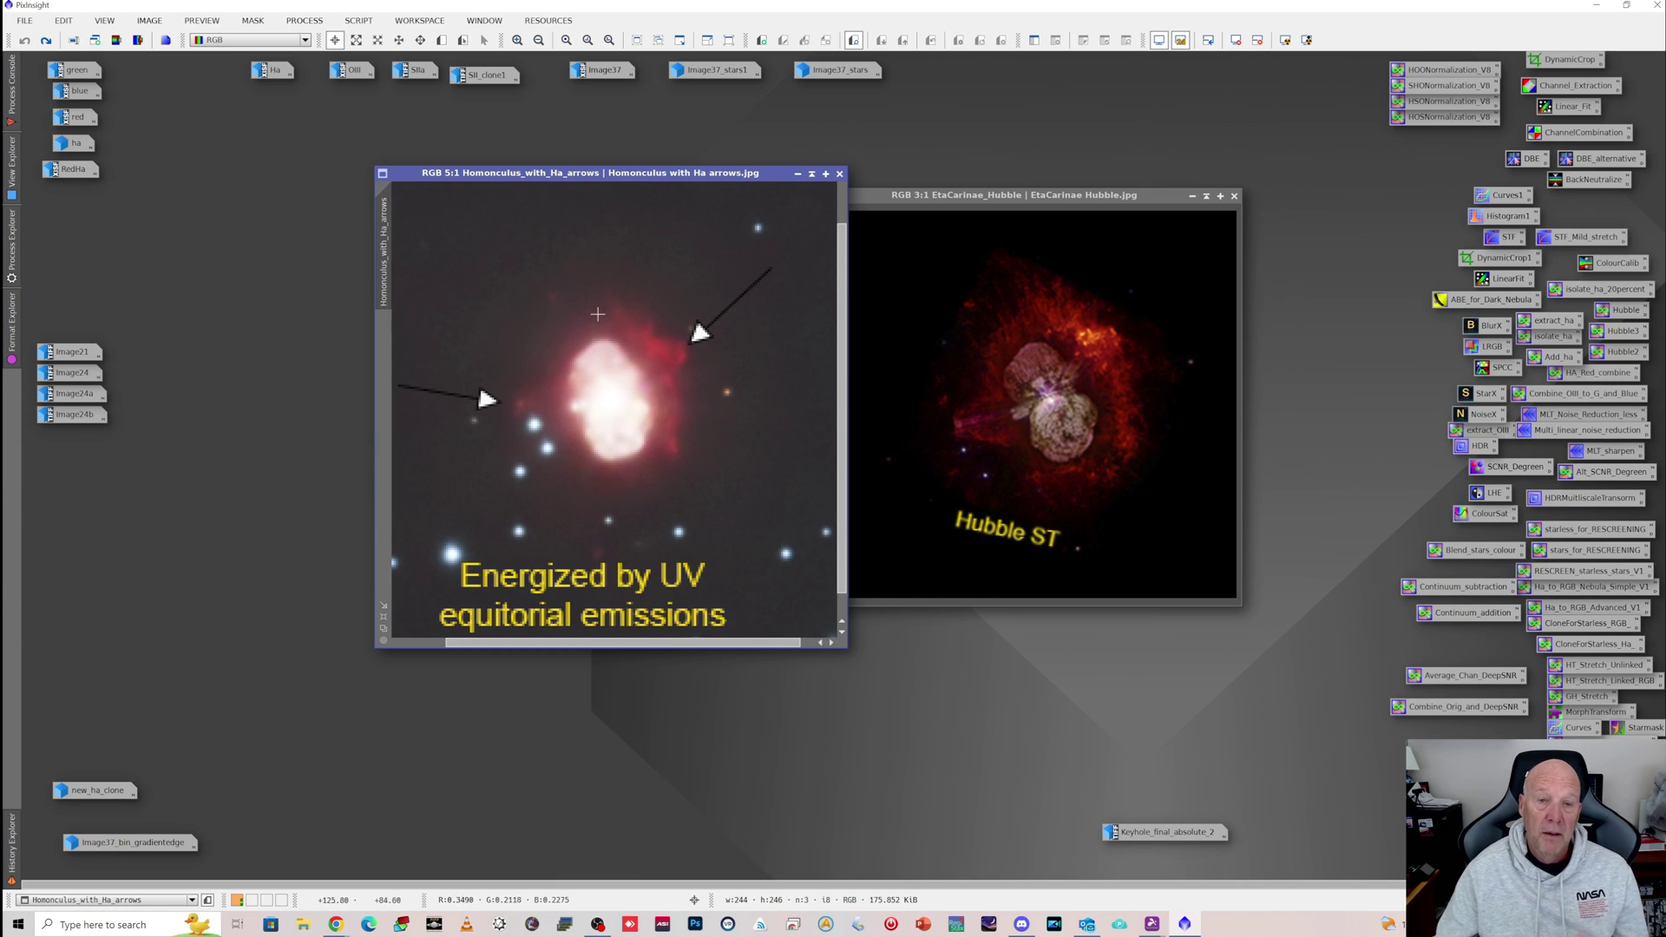
pyautogui.click(798, 175)
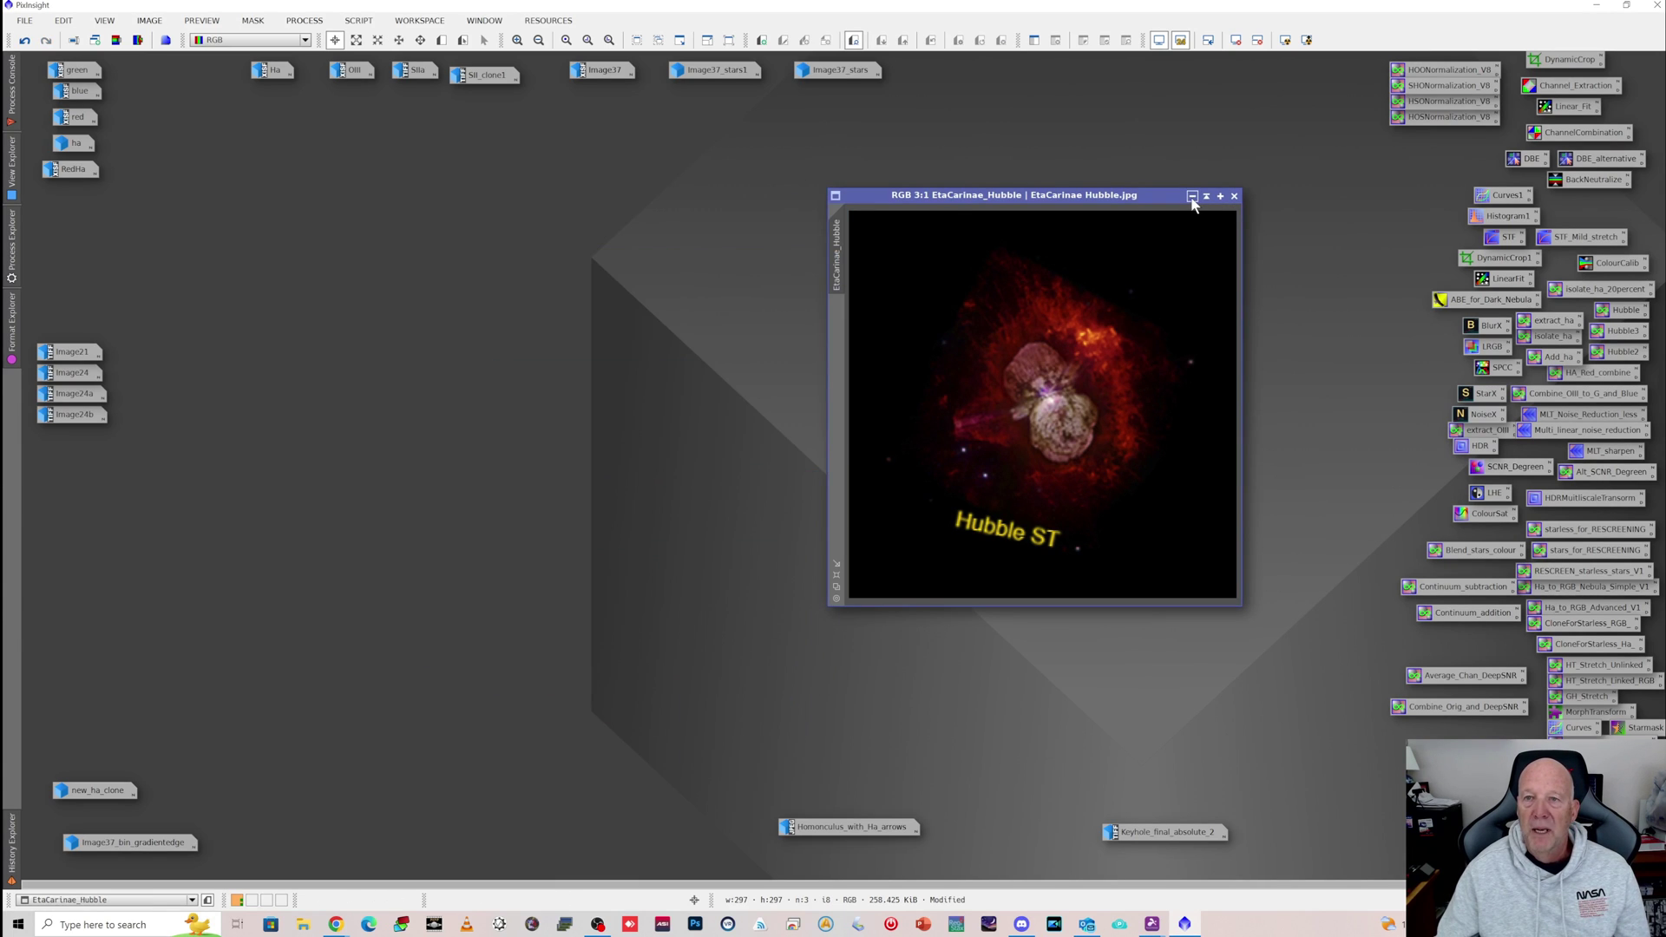
pyautogui.click(1191, 196)
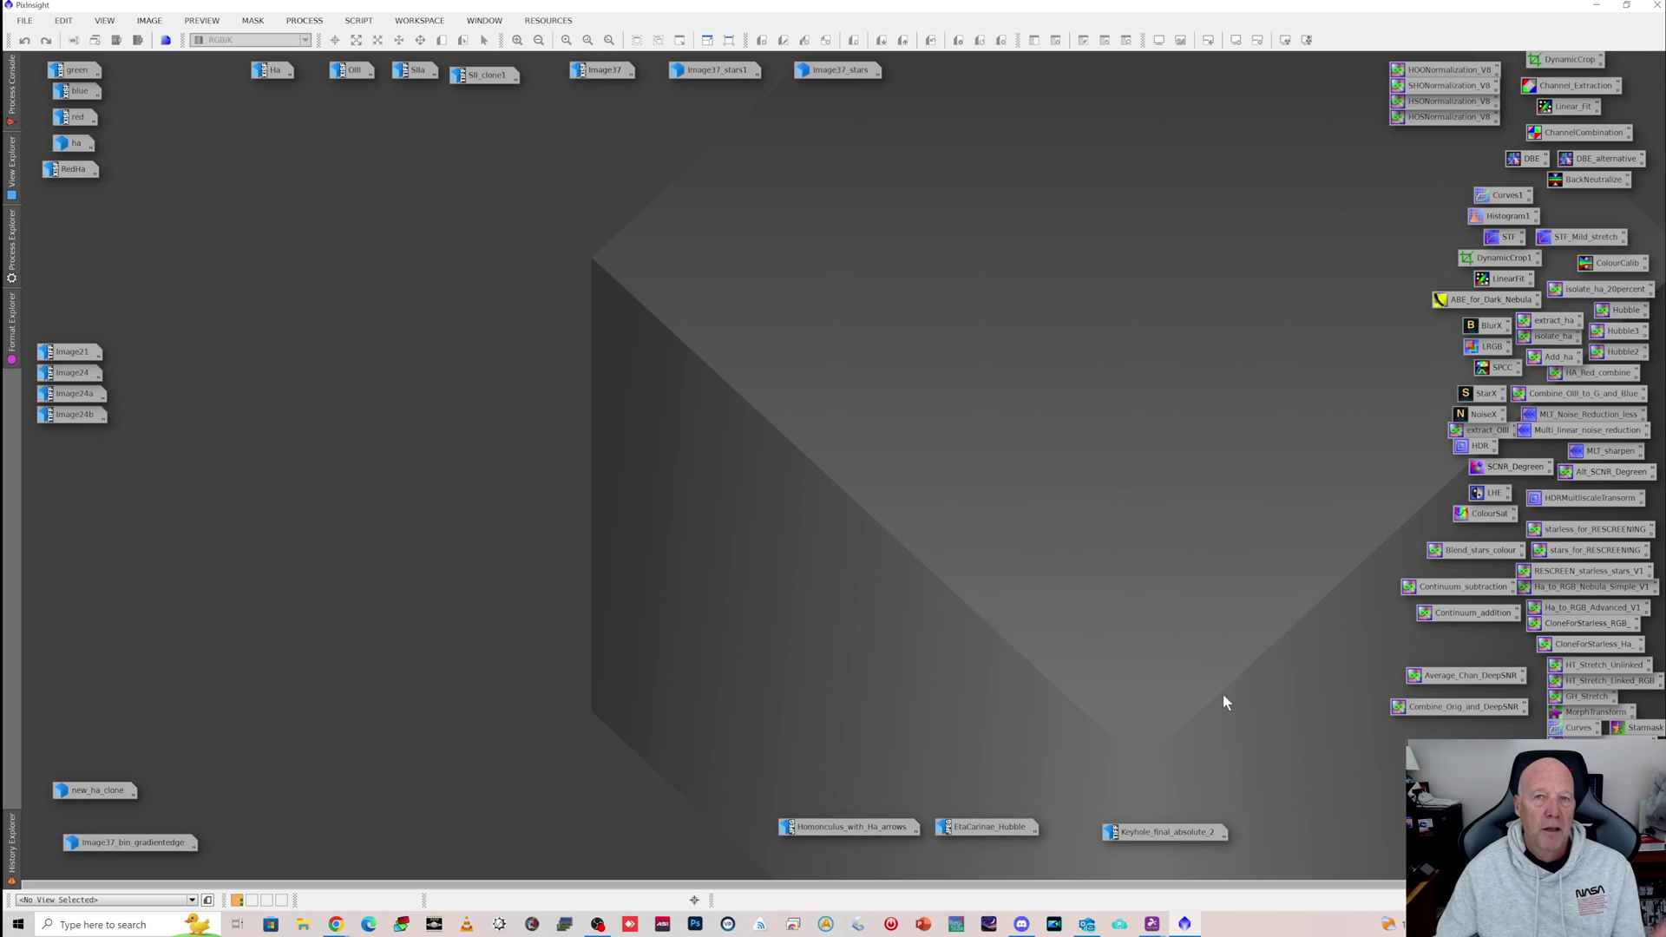
pyautogui.doubleClick(1163, 831)
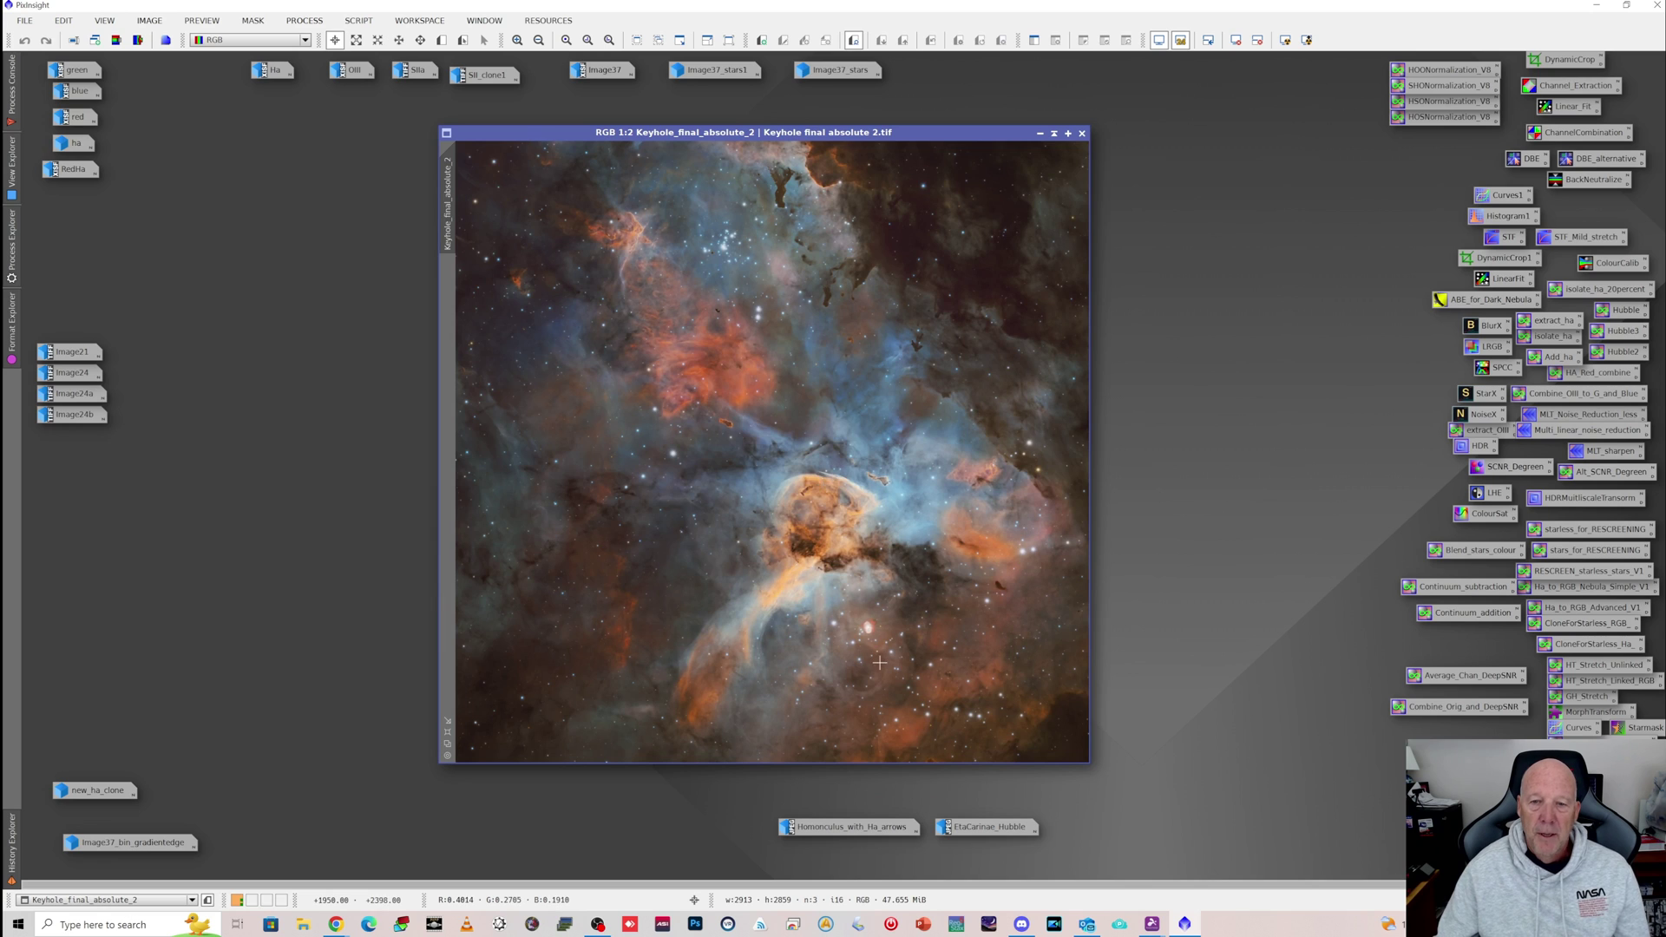
# Zoom in and out around the Homunculus and Keyhole in Keyhole_final_absolute_2
pyautogui.scroll(1, 878, 658)
pyautogui.scroll(2, 860, 622)
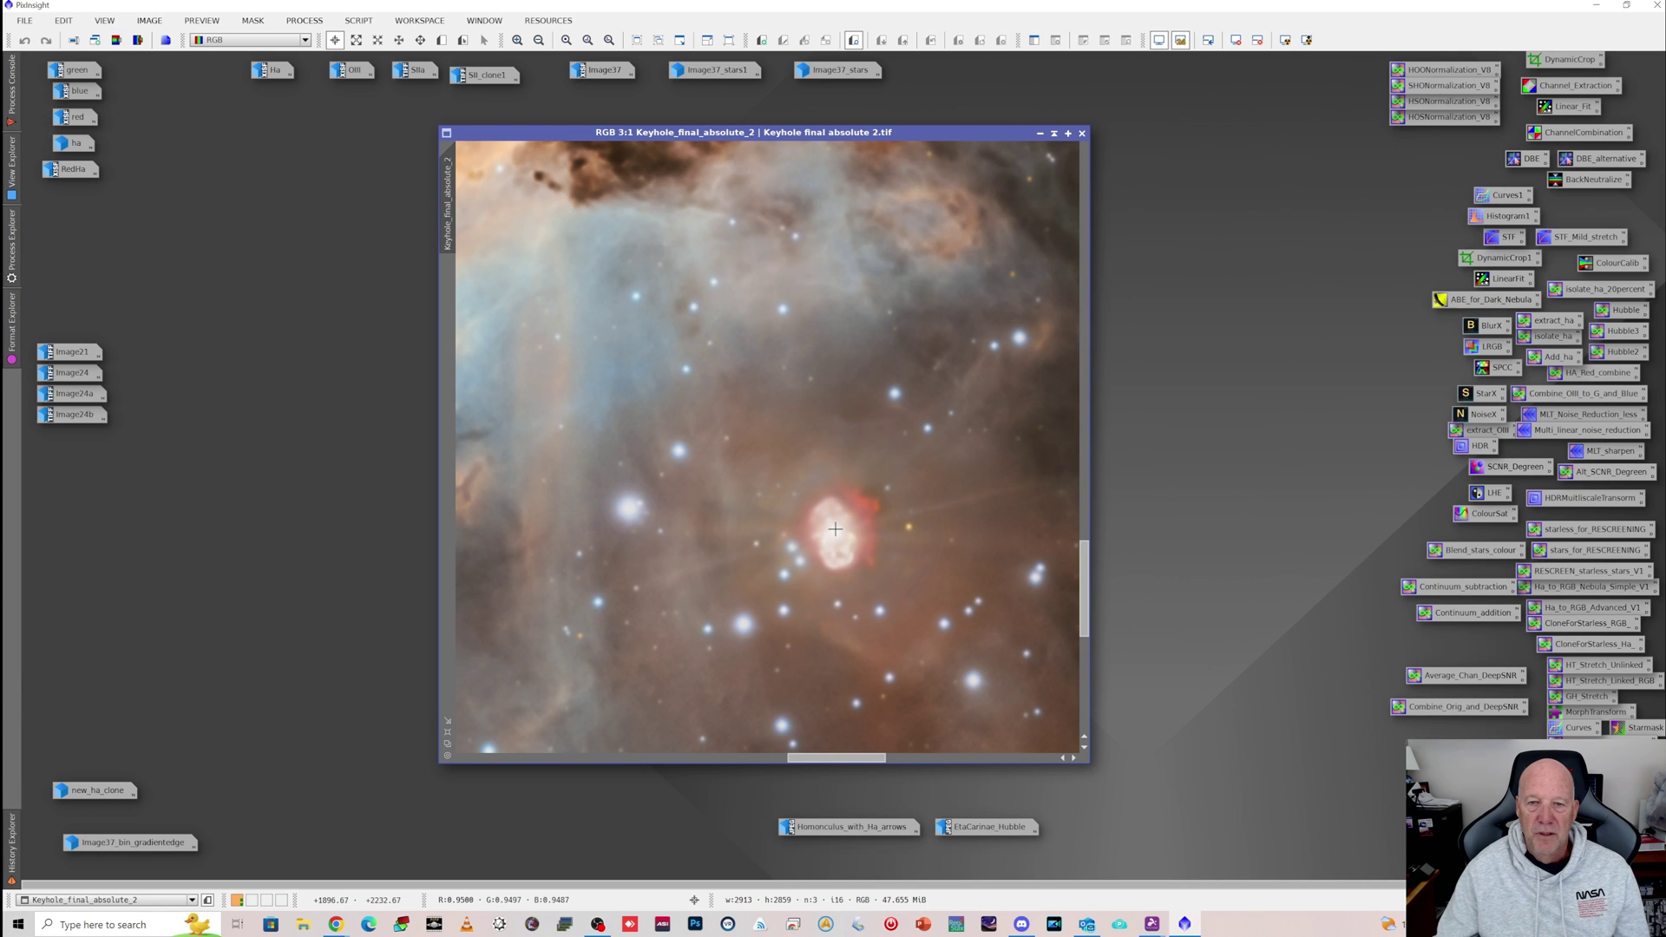
pyautogui.scroll(-5, 833, 533)
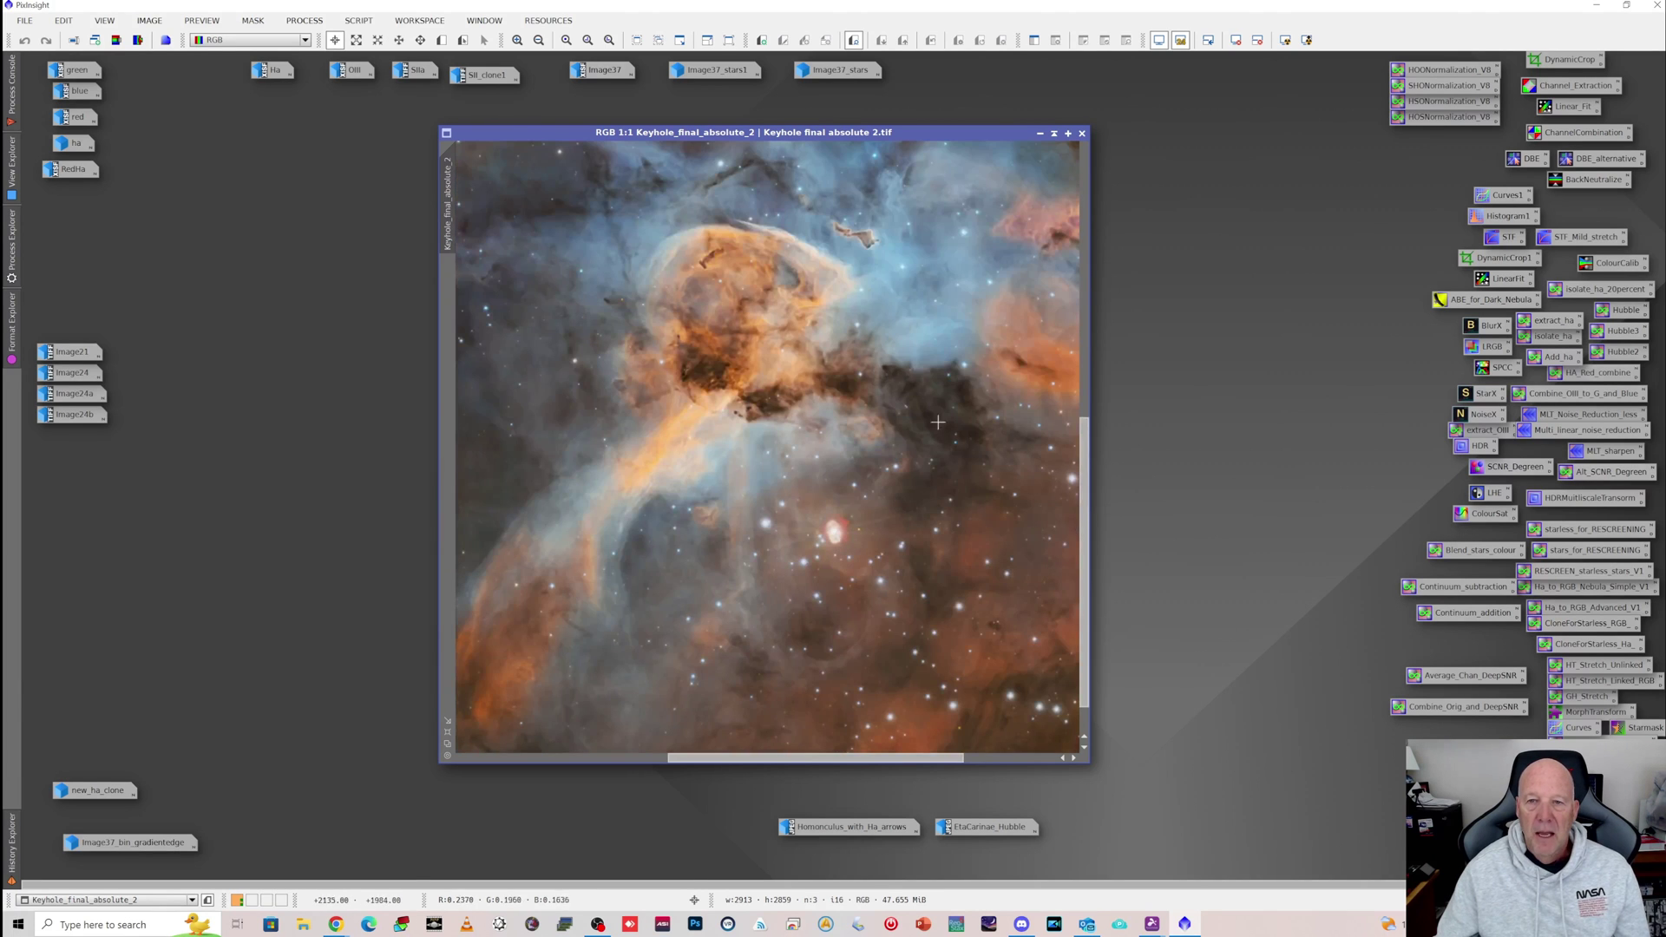
pyautogui.scroll(4, 875, 284)
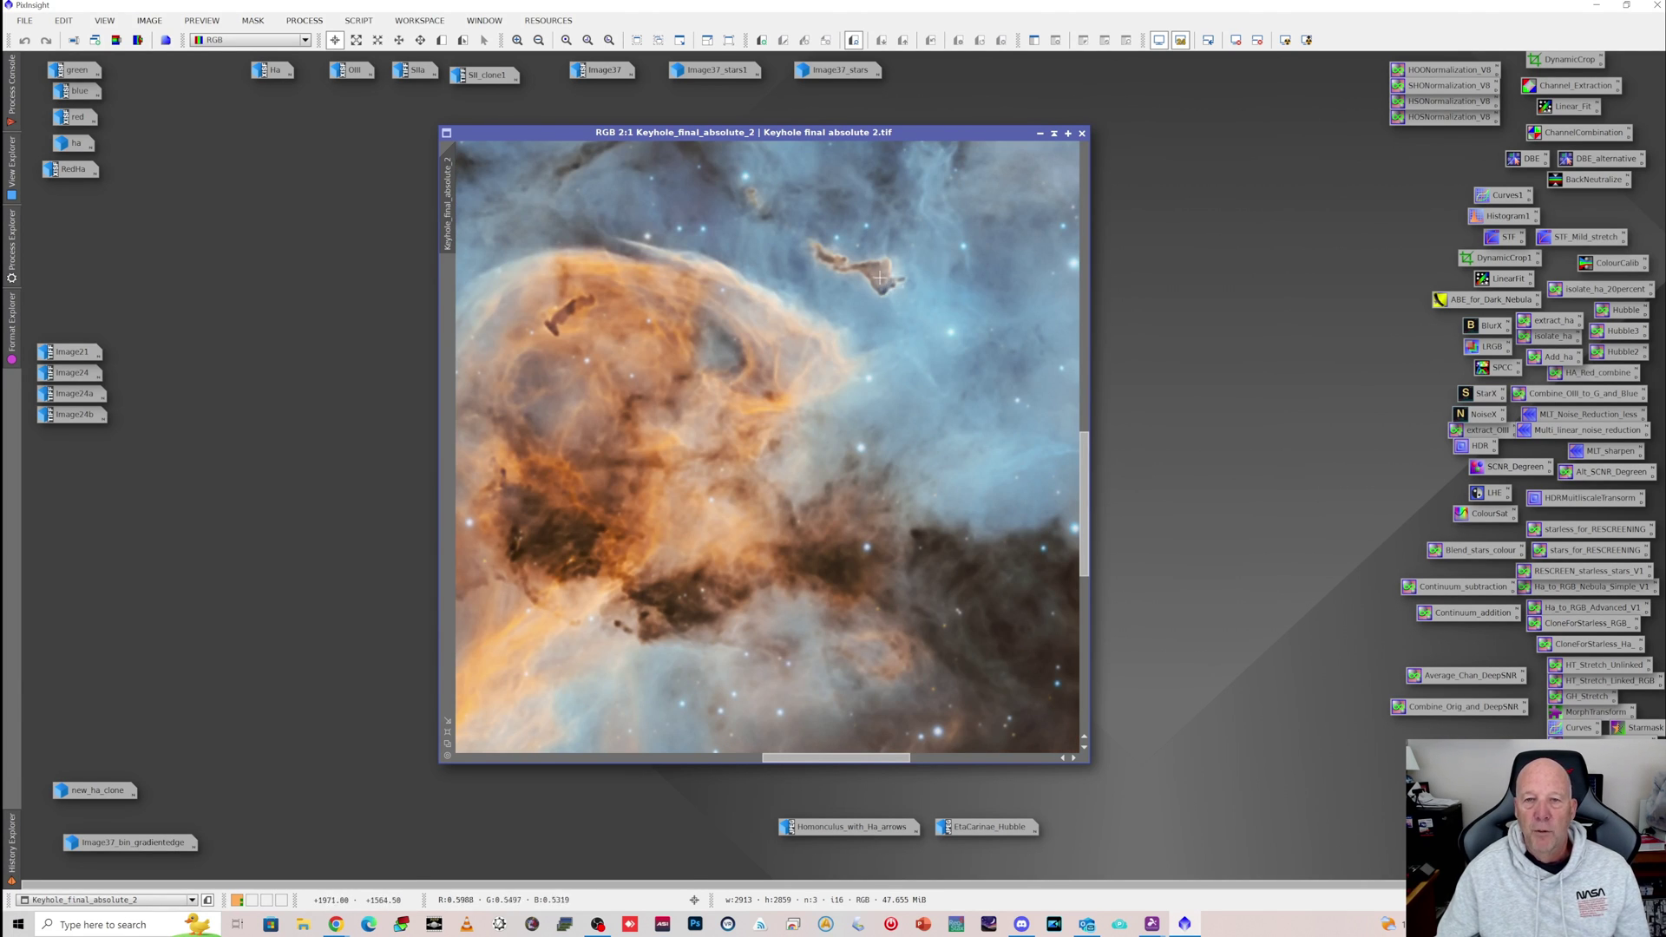
pyautogui.scroll(-1, 809, 395)
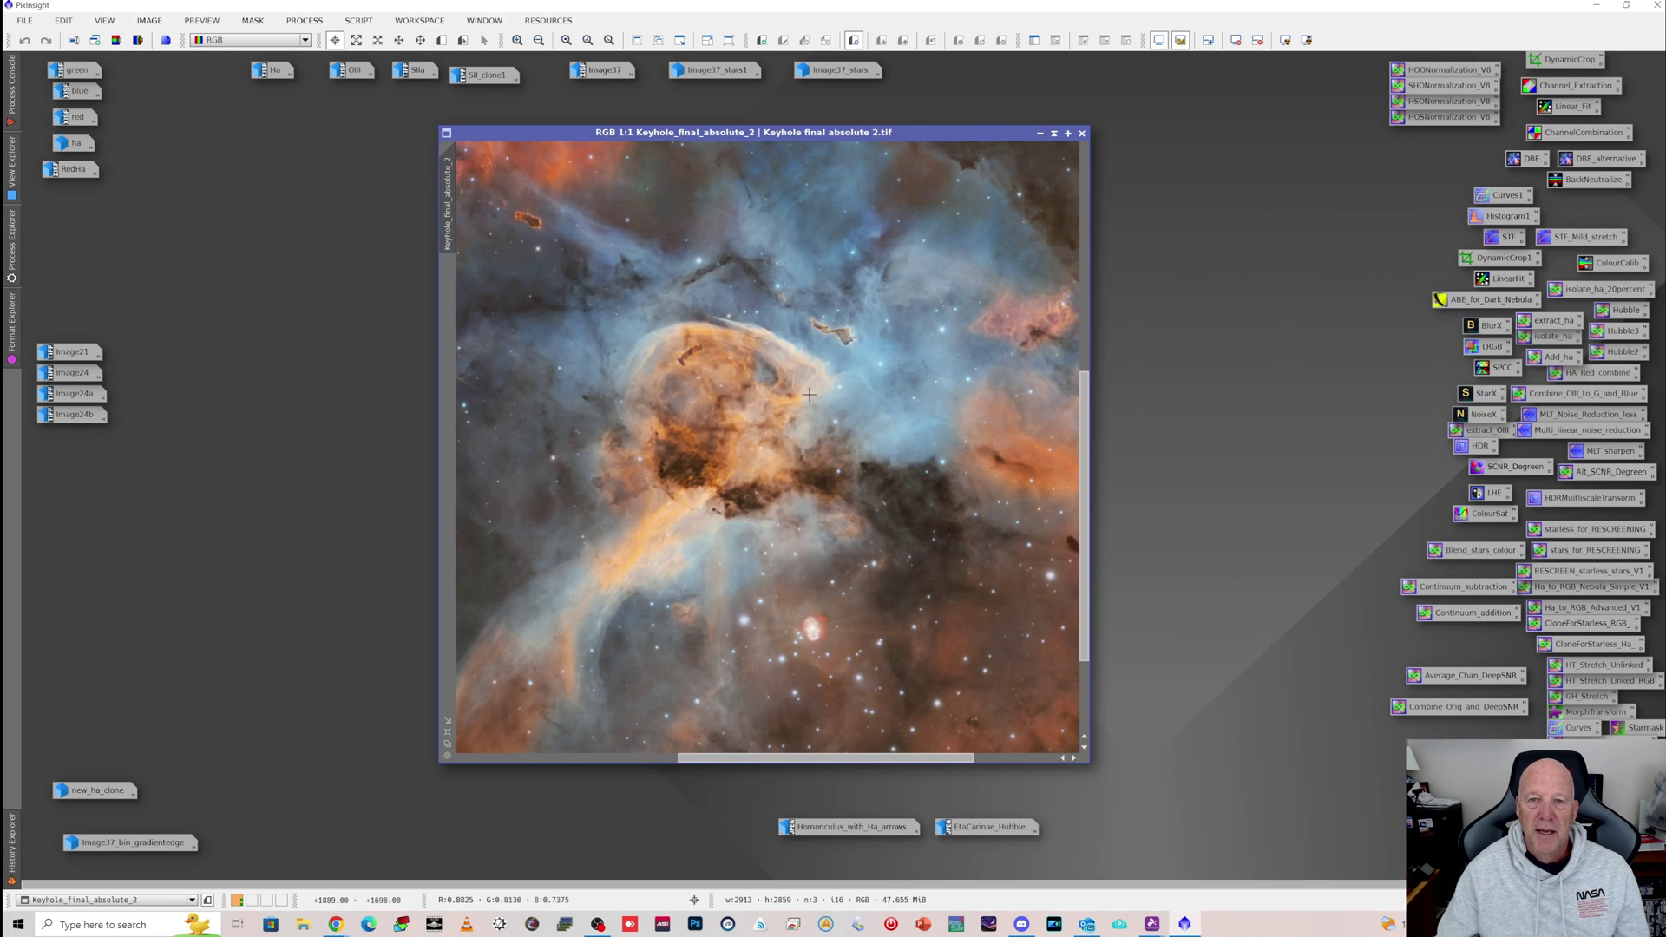
pyautogui.scroll(-1, 801, 362)
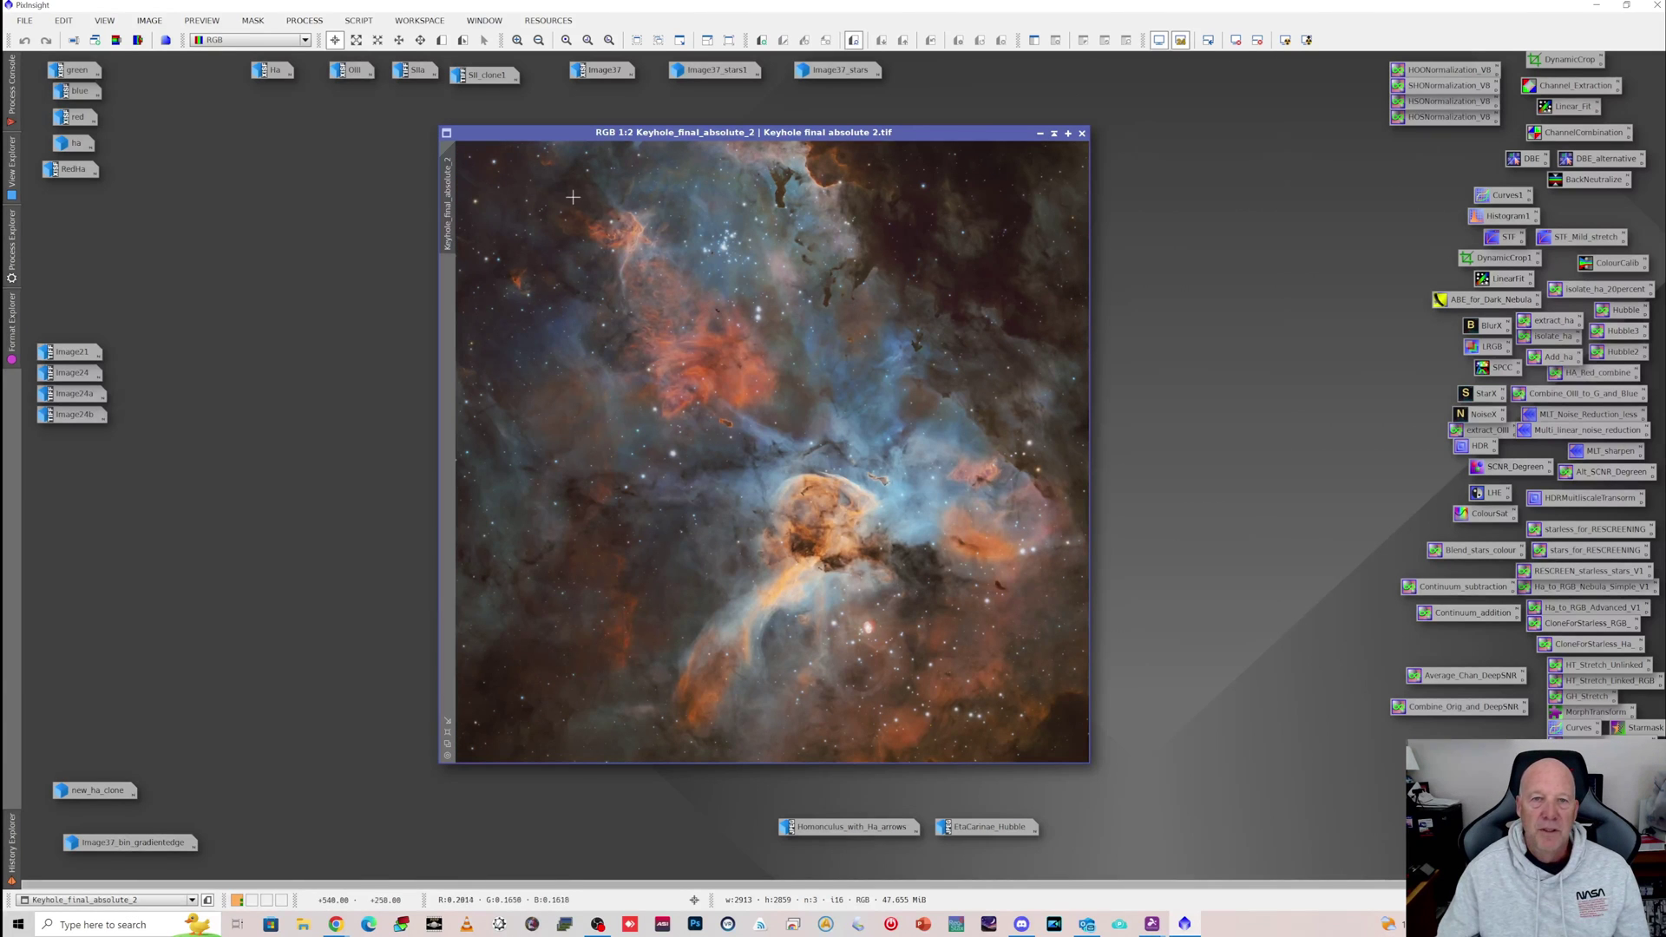
pyautogui.scroll(1, 565, 175)
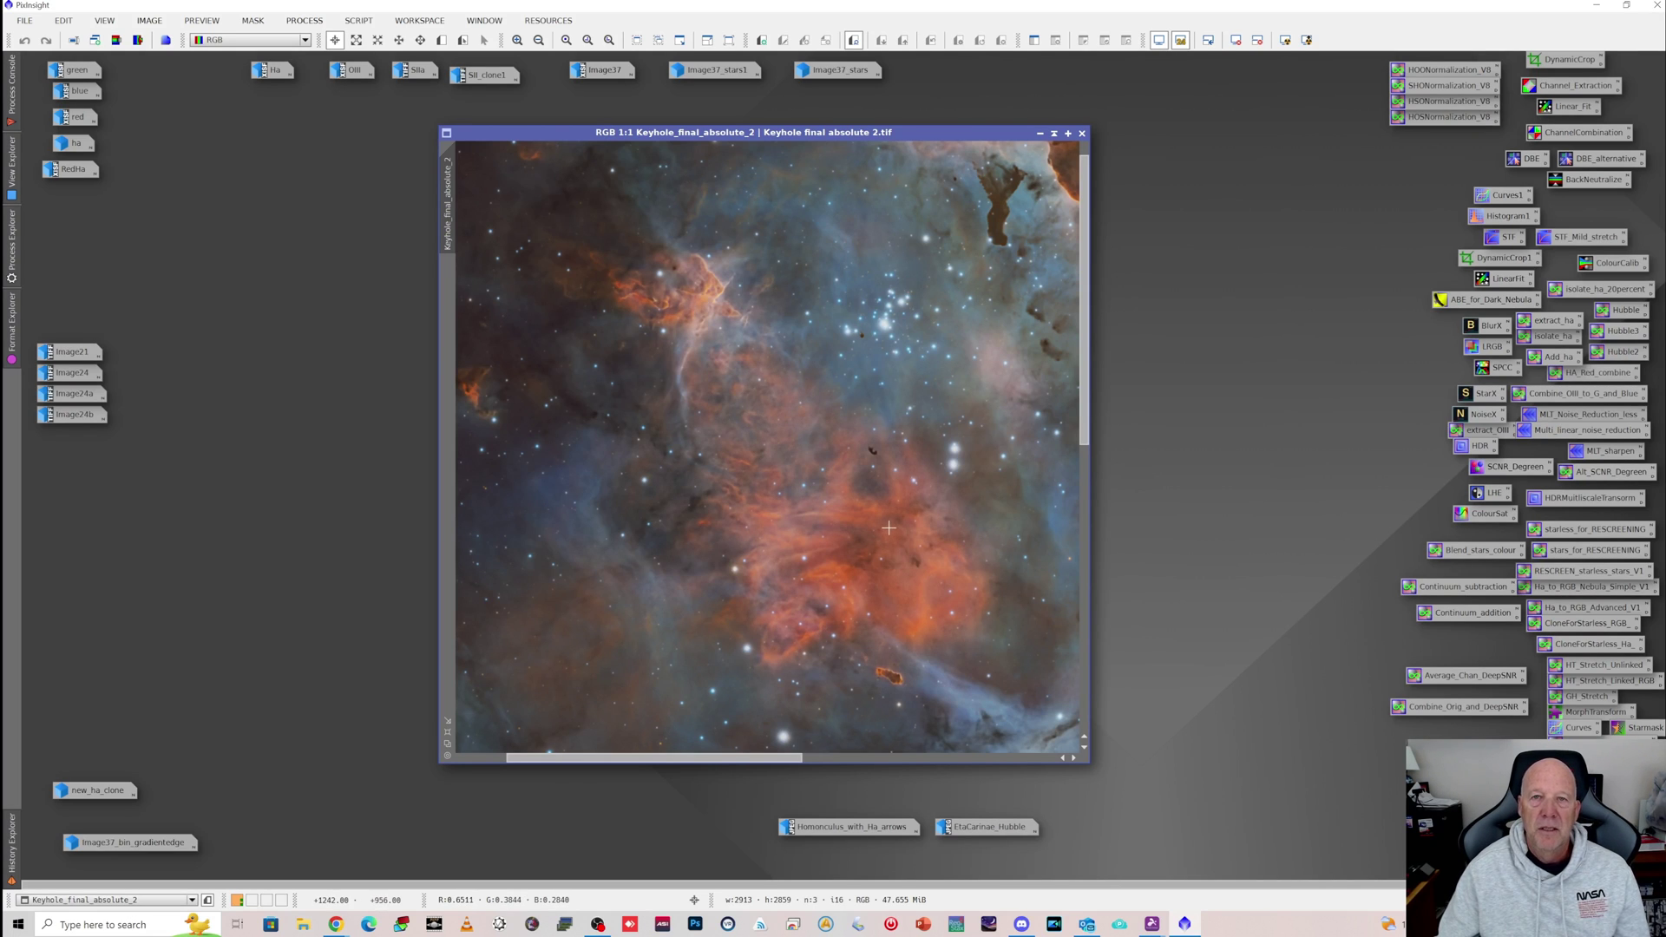
pyautogui.scroll(-1, 888, 527)
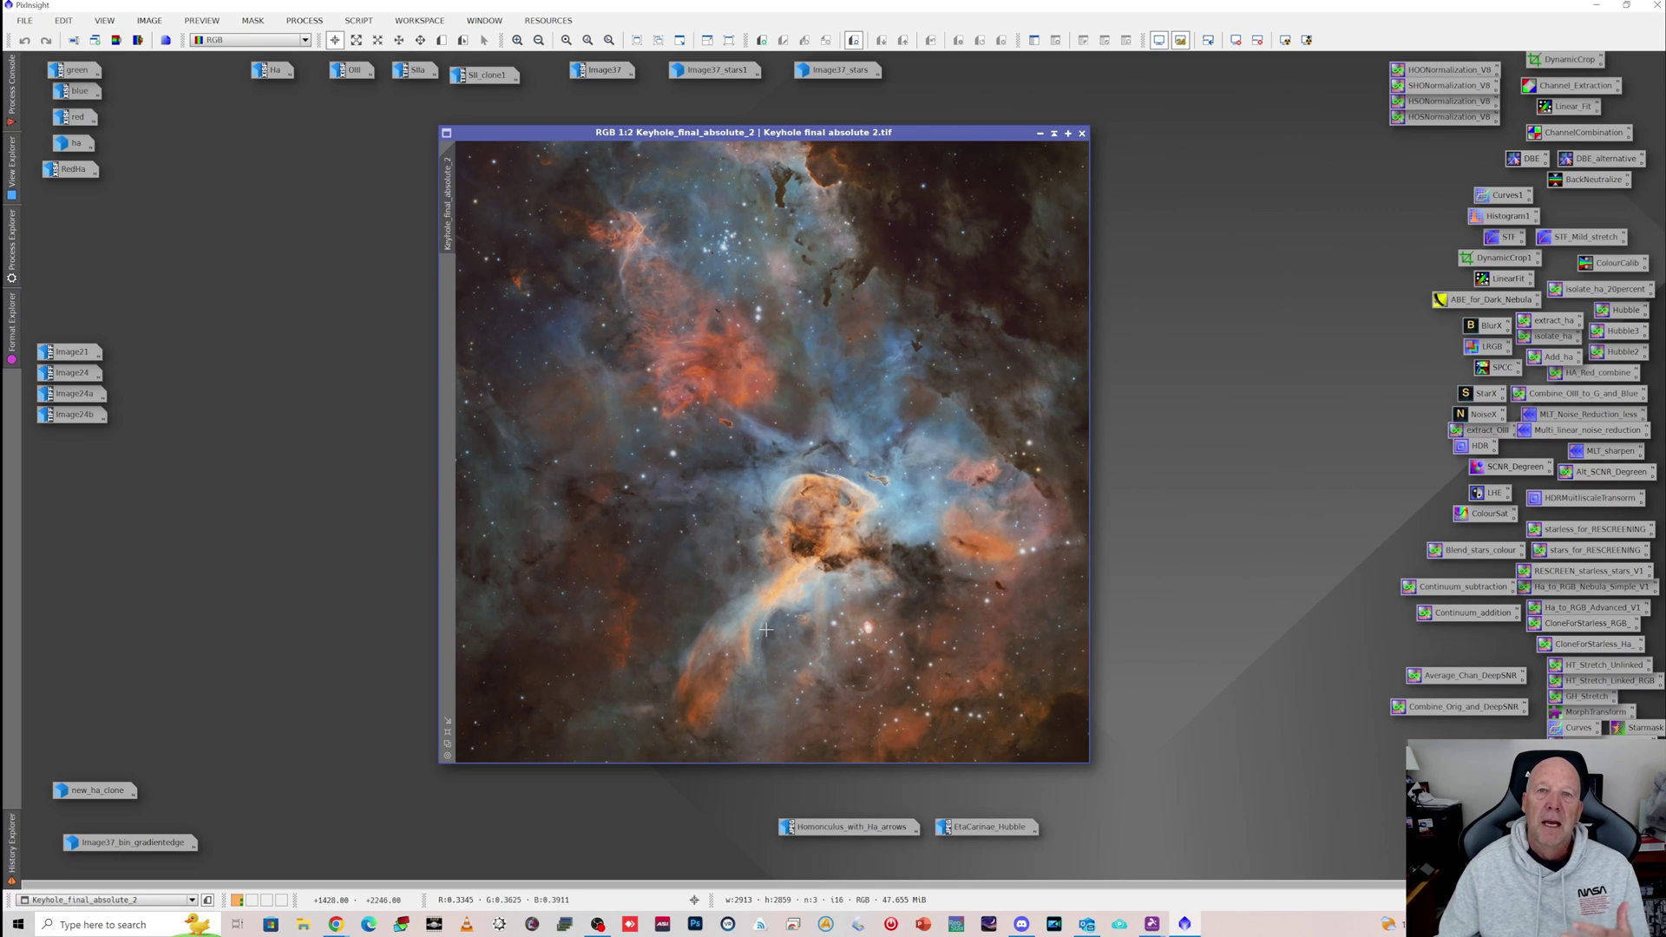
pyautogui.scroll(1, 768, 631)
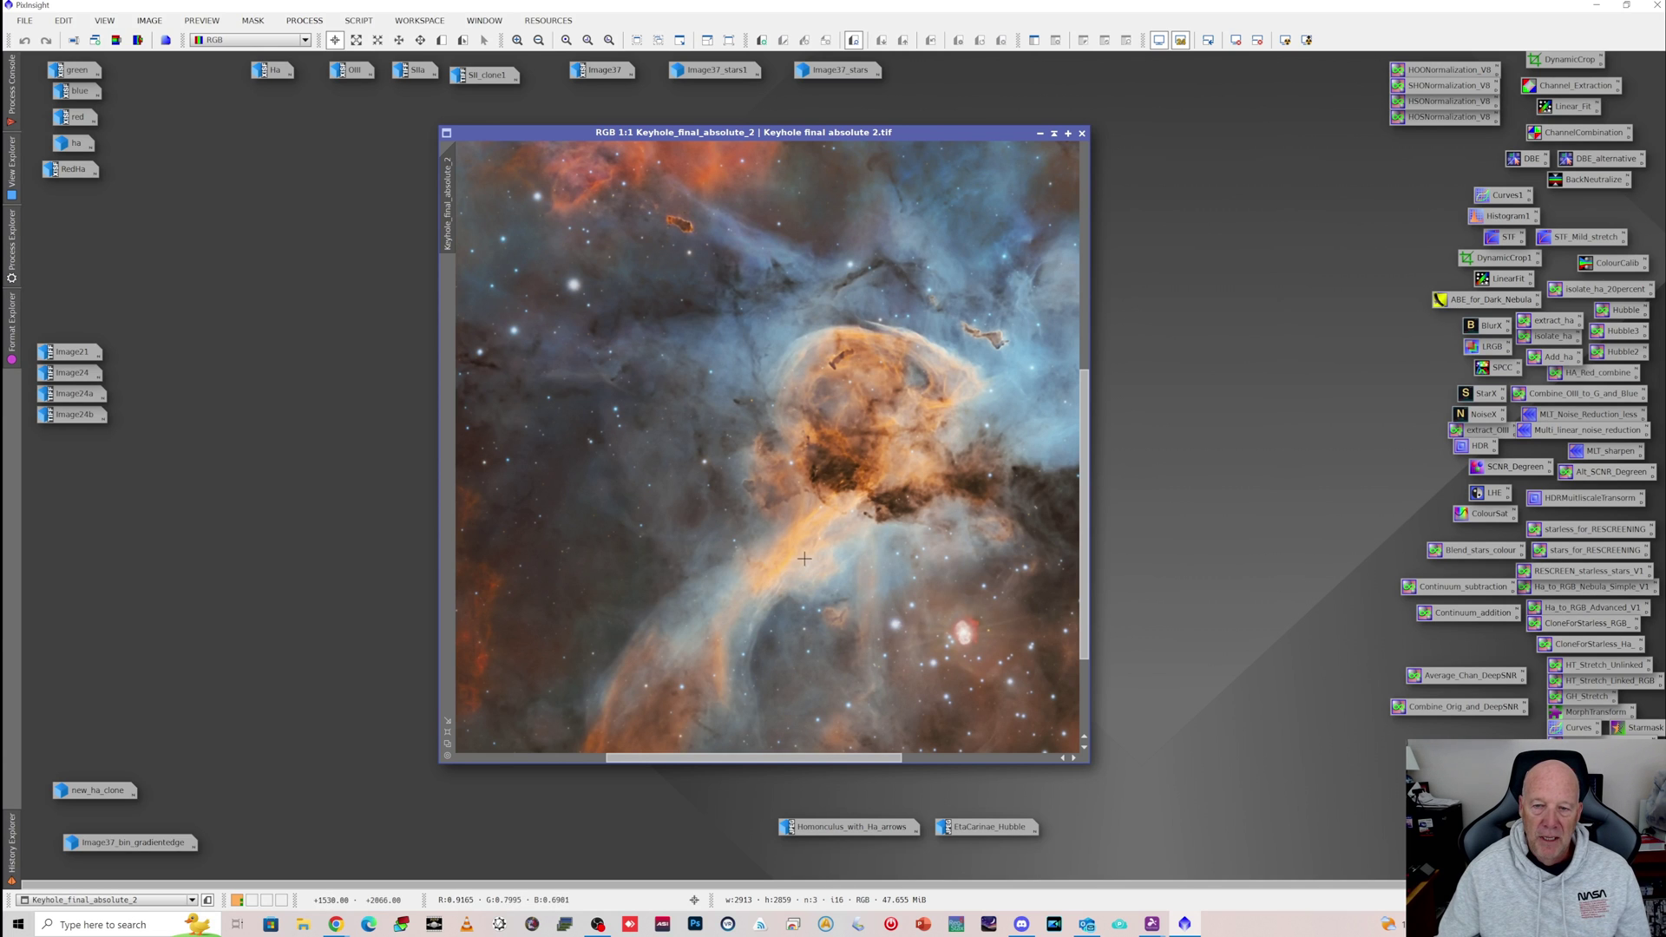
pyautogui.scroll(-3, 804, 559)
pyautogui.scroll(2, 809, 548)
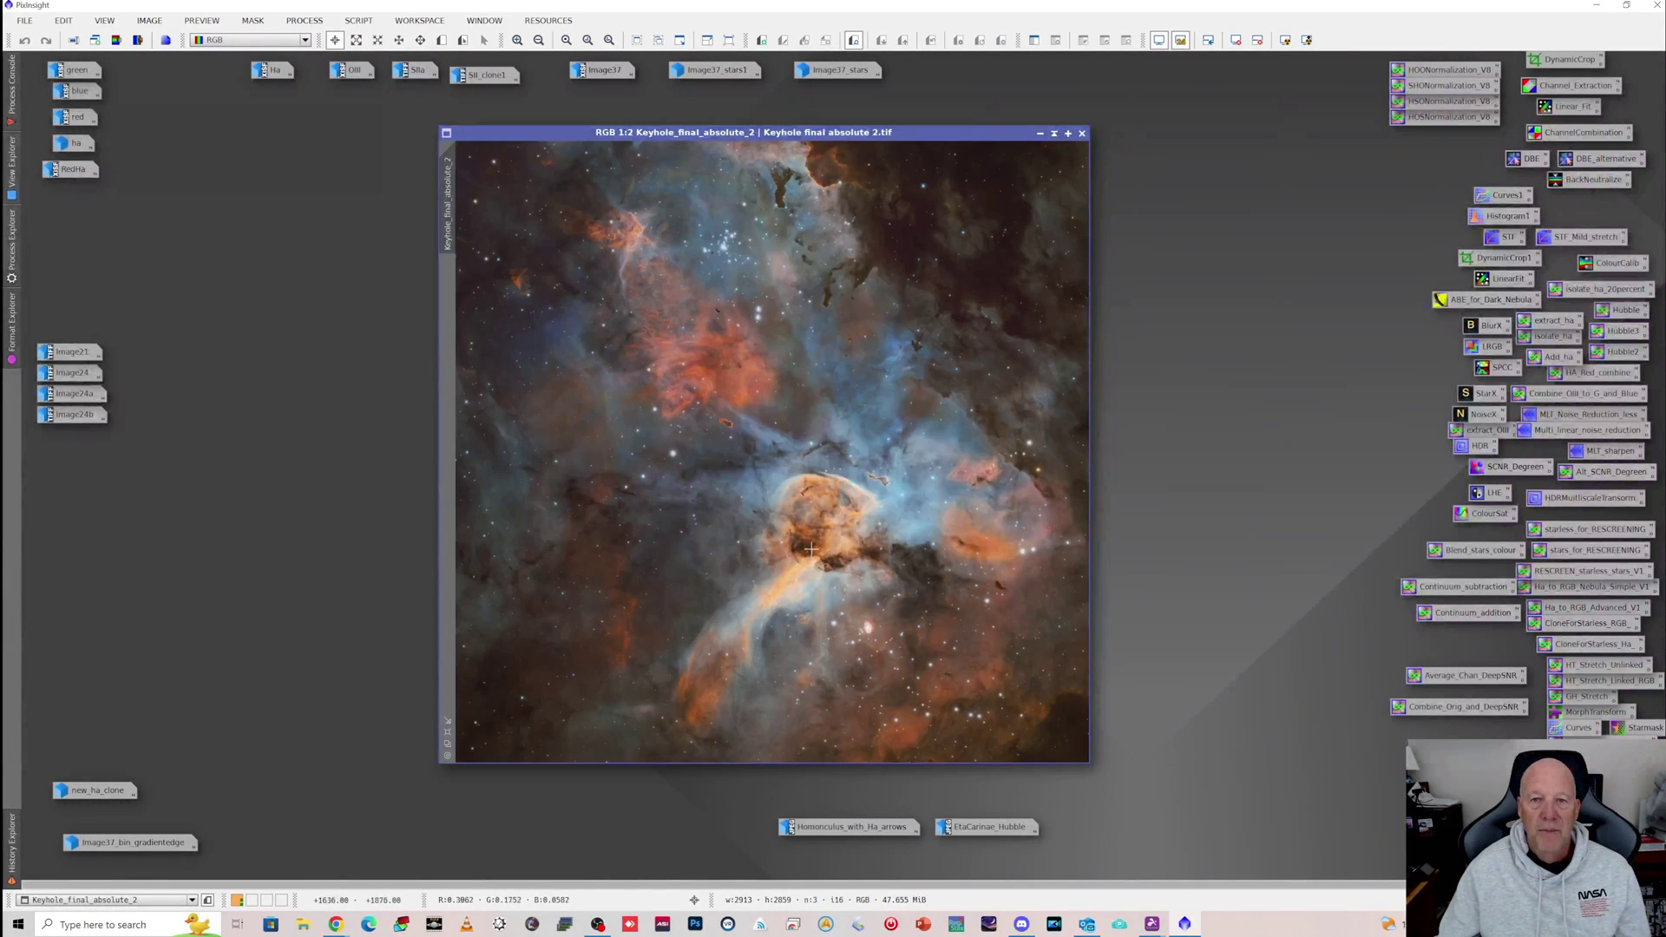